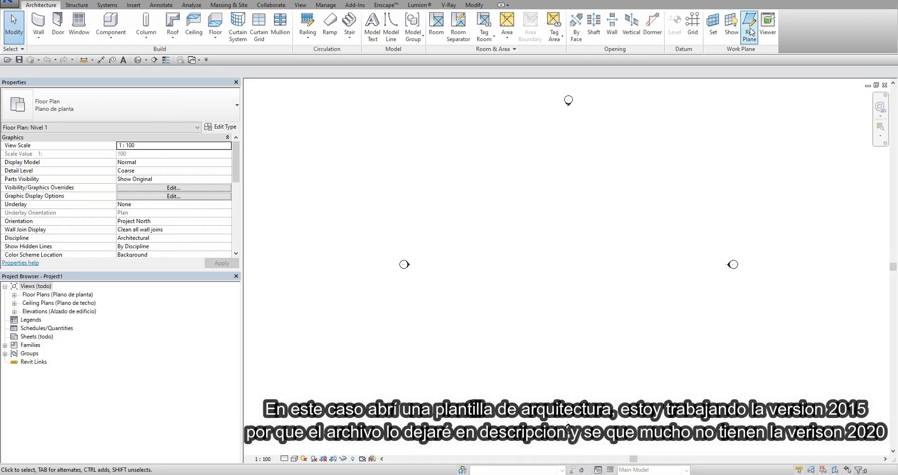
# Draw three vertical reference planes 10000 apart and move them into position
pyautogui.click(537, 205)
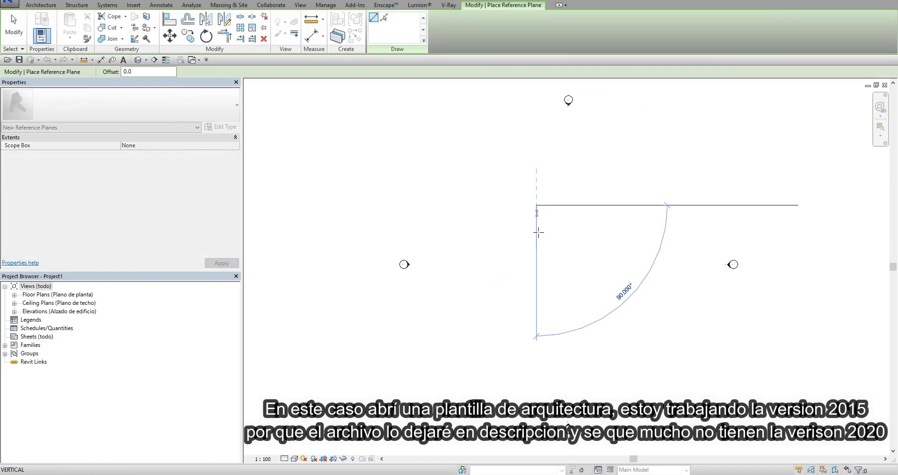
pyautogui.click(536, 346)
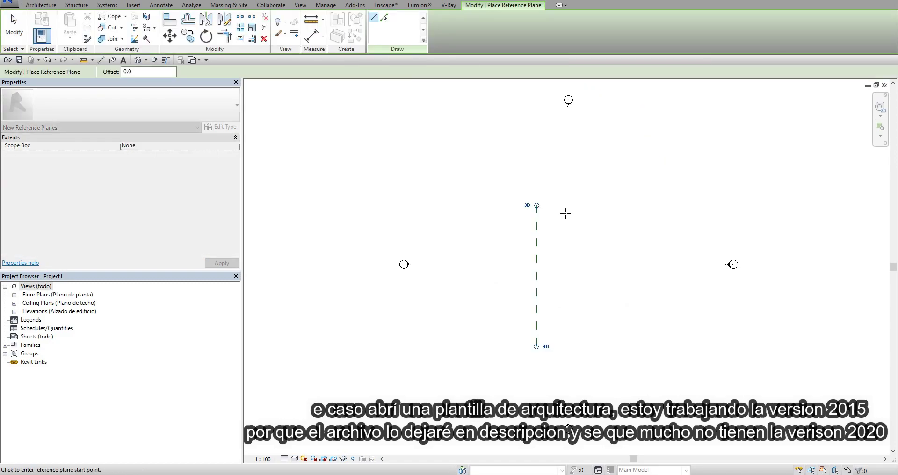
pyautogui.click(537, 205)
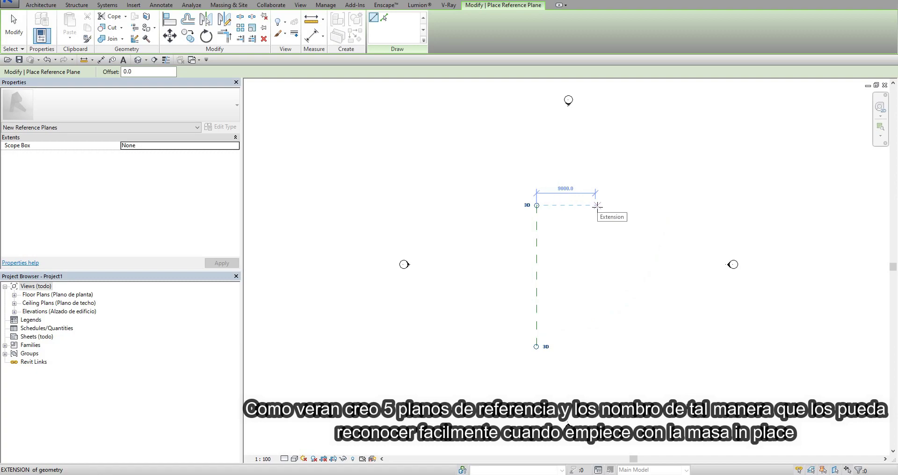
pyautogui.click(601, 206)
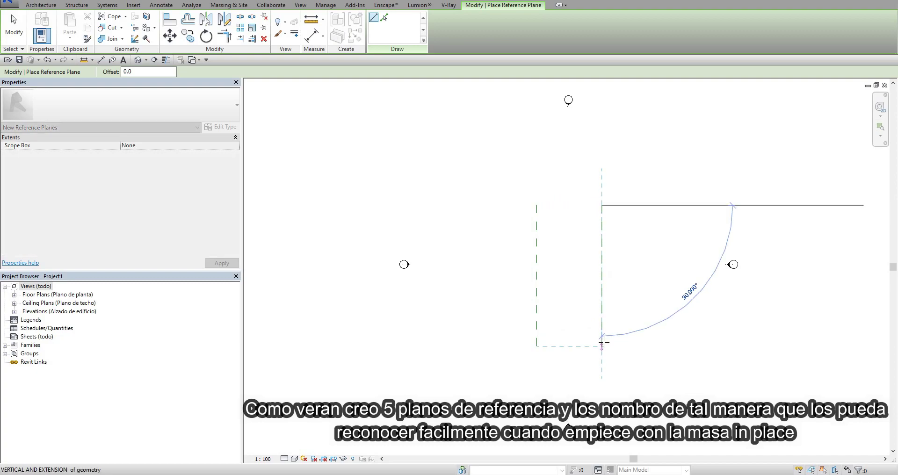
pyautogui.click(602, 346)
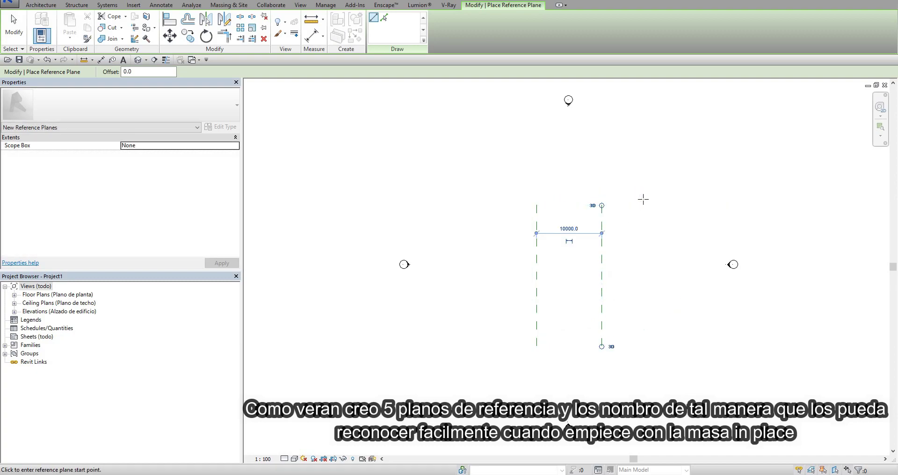
pyautogui.click(666, 205)
pyautogui.click(667, 347)
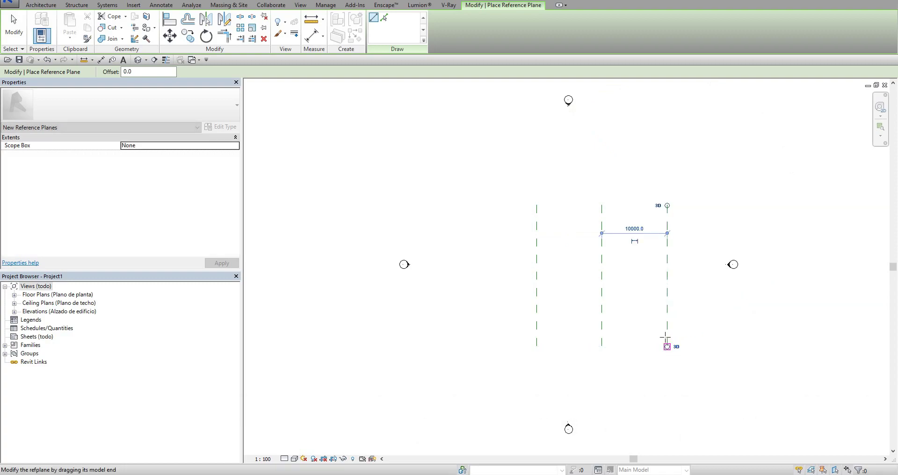
pyautogui.click(21, 31)
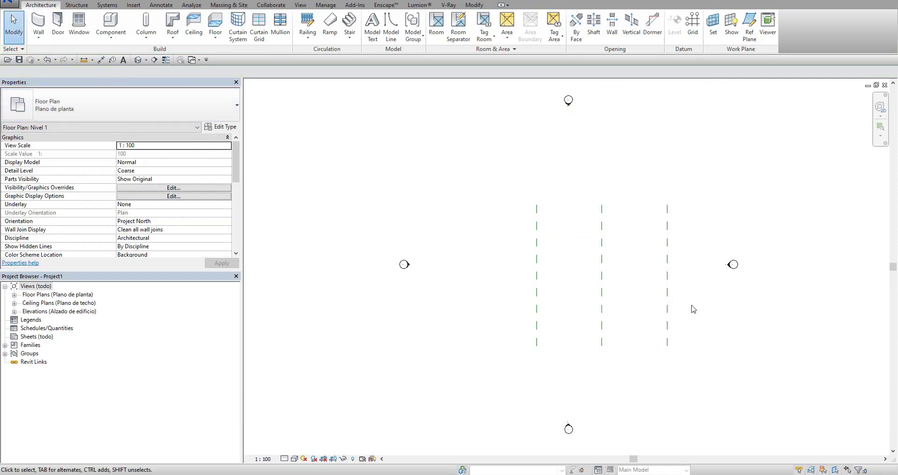
pyautogui.moveTo(667, 304); pyautogui.dragTo(490, 255)
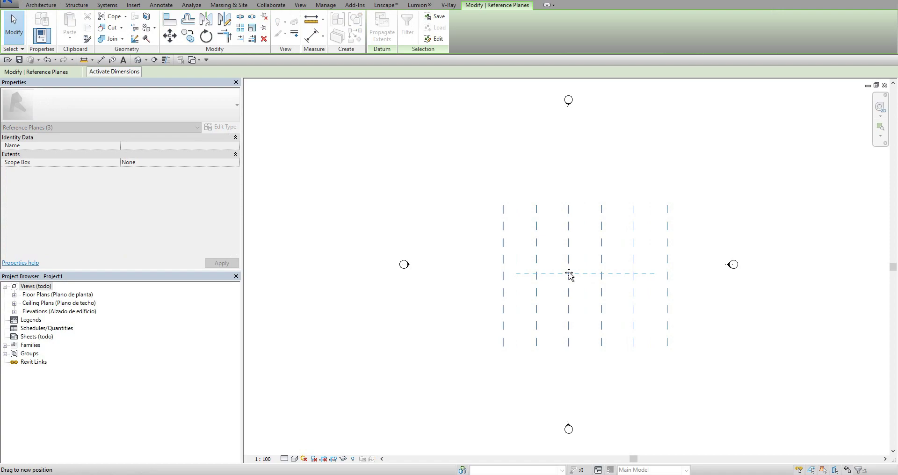
pyautogui.moveTo(564, 276); pyautogui.dragTo(569, 275)
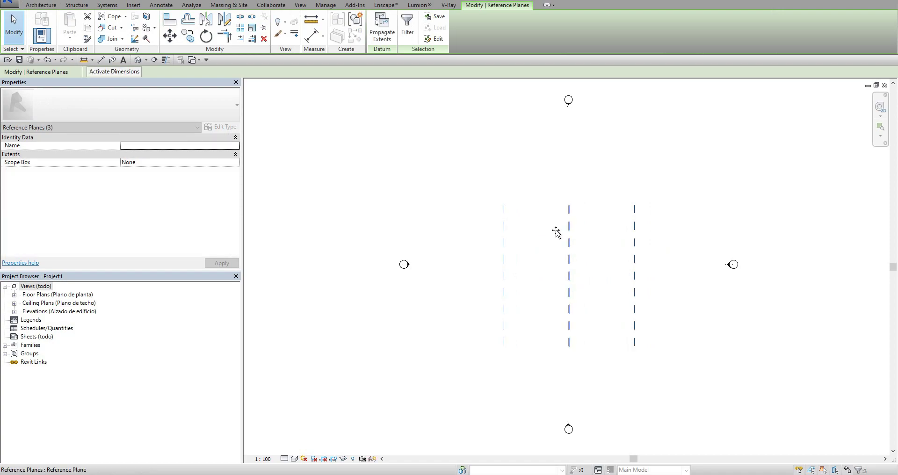
# Draw top and bottom horizontal reference planes across the three vertical planes
pyautogui.click(40, 5)
pyautogui.click(749, 29)
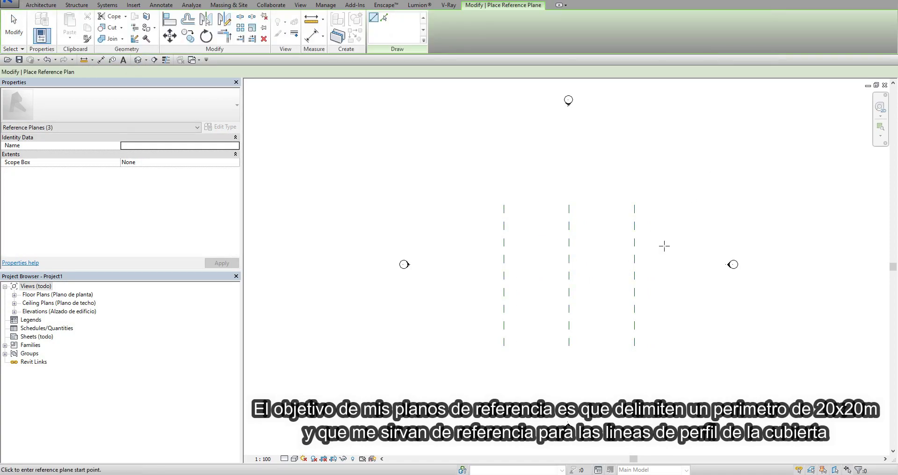
pyautogui.click(664, 223)
pyautogui.click(478, 223)
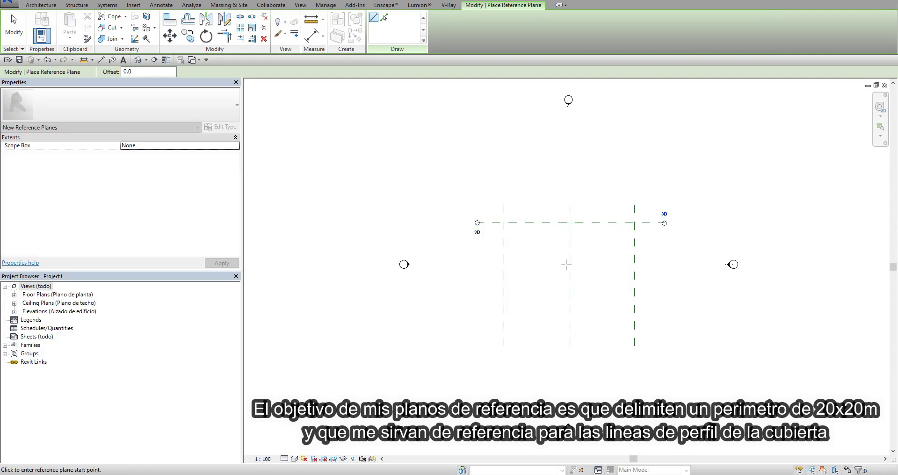
pyautogui.click(664, 223)
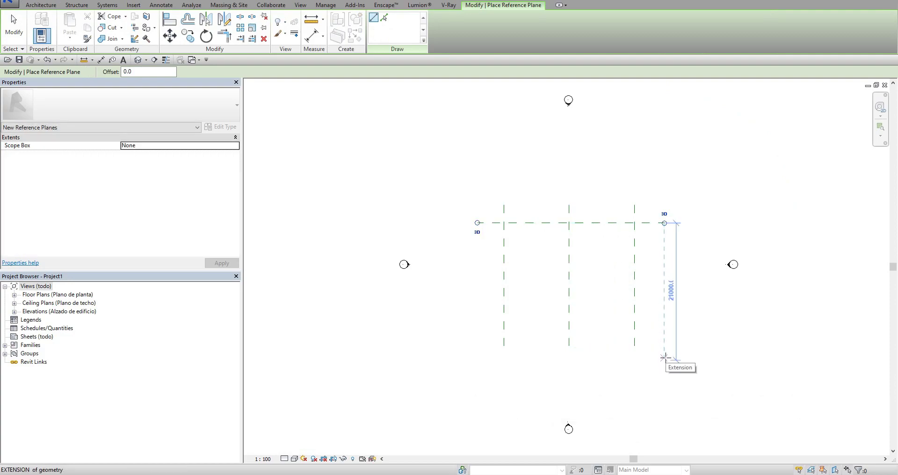
pyautogui.click(665, 354)
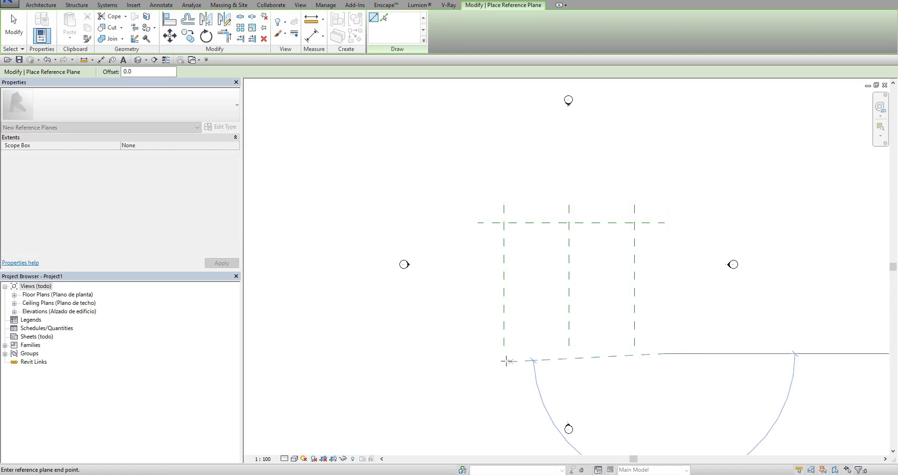
pyautogui.click(478, 354)
pyautogui.press('Escape')
pyautogui.press('Escape')
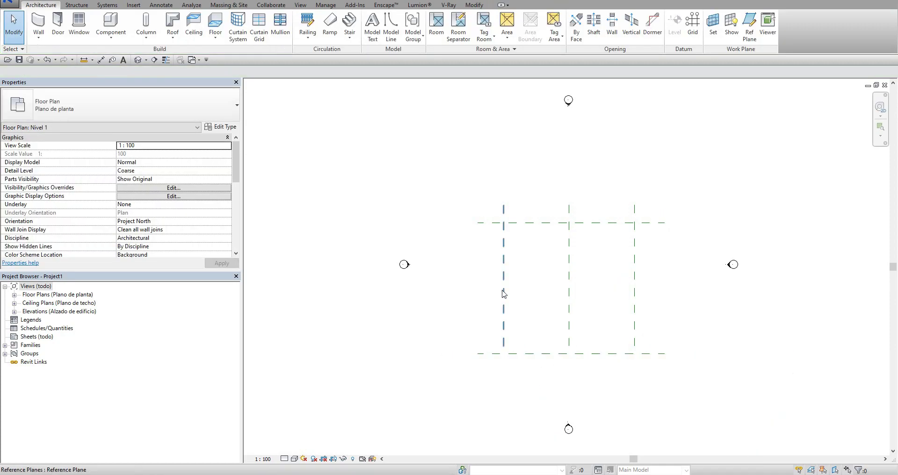
pyautogui.click(503, 294)
pyautogui.moveTo(506, 381); pyautogui.dragTo(504, 378)
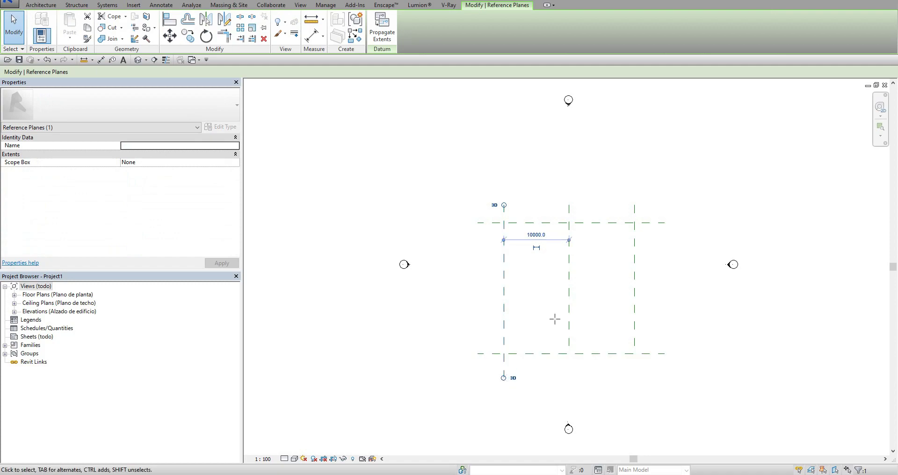
pyautogui.click(568, 322)
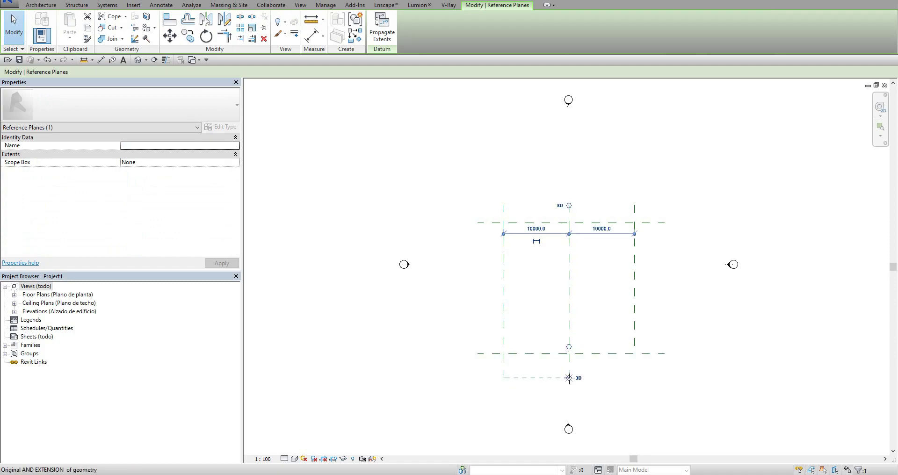
pyautogui.click(635, 317)
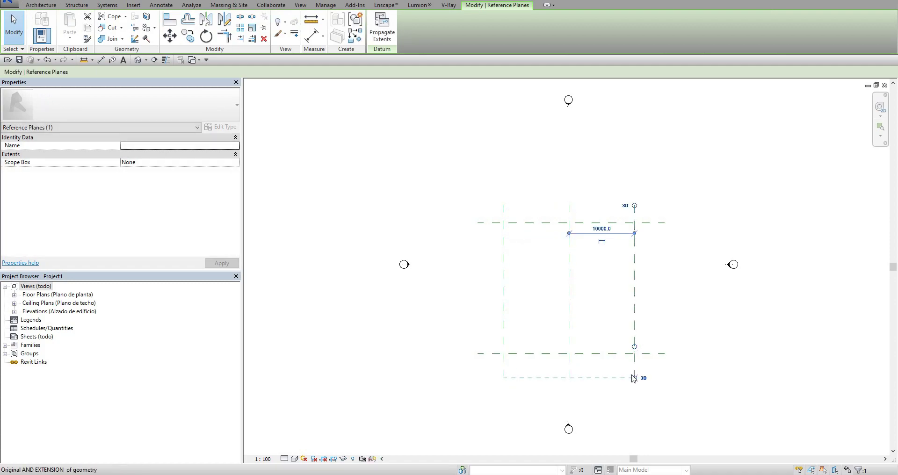
pyautogui.press('Escape')
pyautogui.moveTo(647, 298); pyautogui.dragTo(605, 317, button='middle')
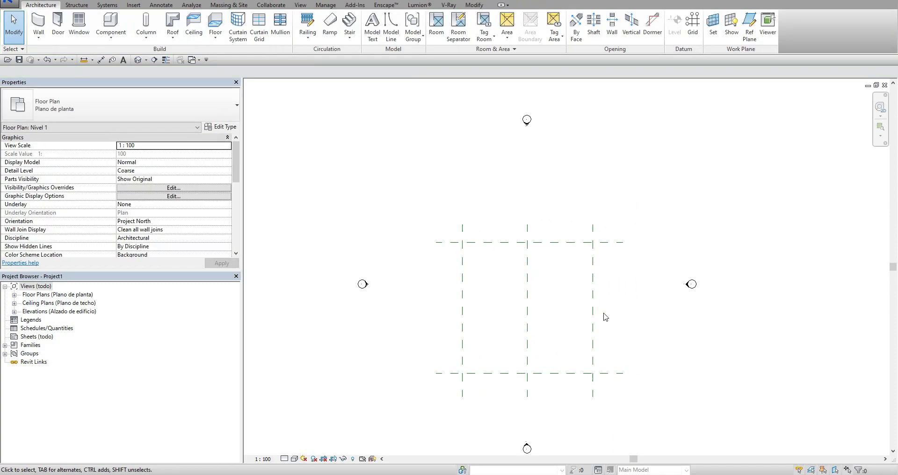
pyautogui.click(461, 260)
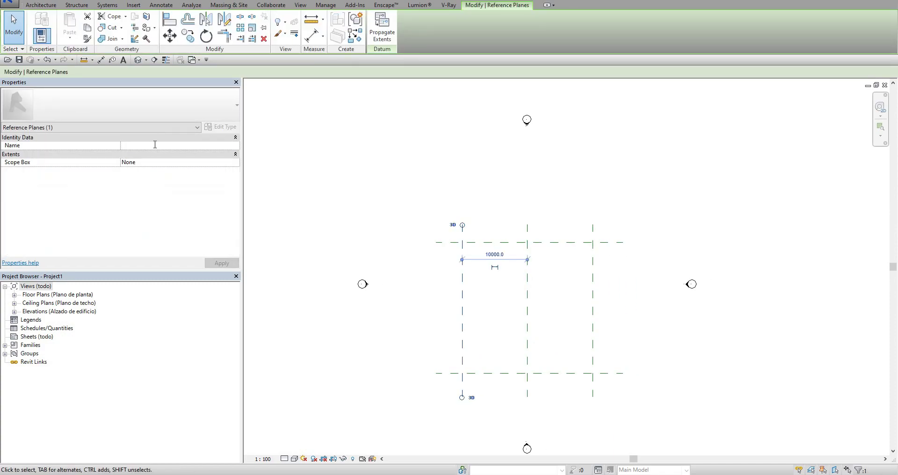
pyautogui.write('1')
pyautogui.press('Escape')
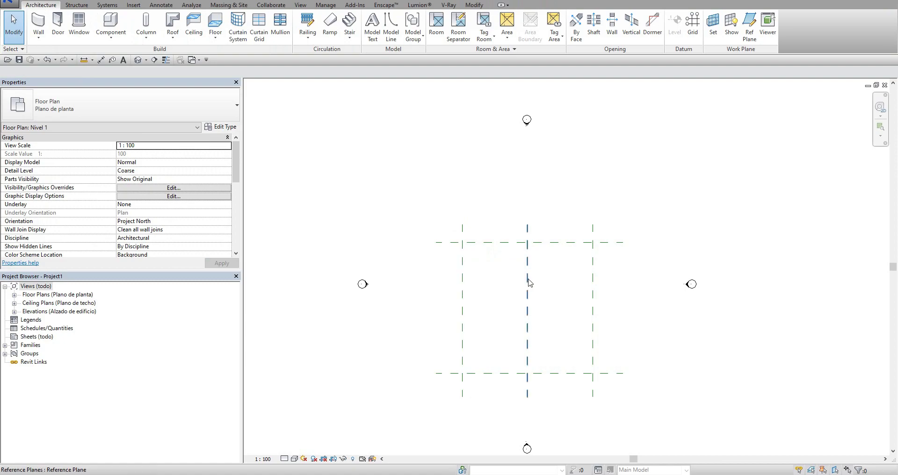
pyautogui.click(527, 281)
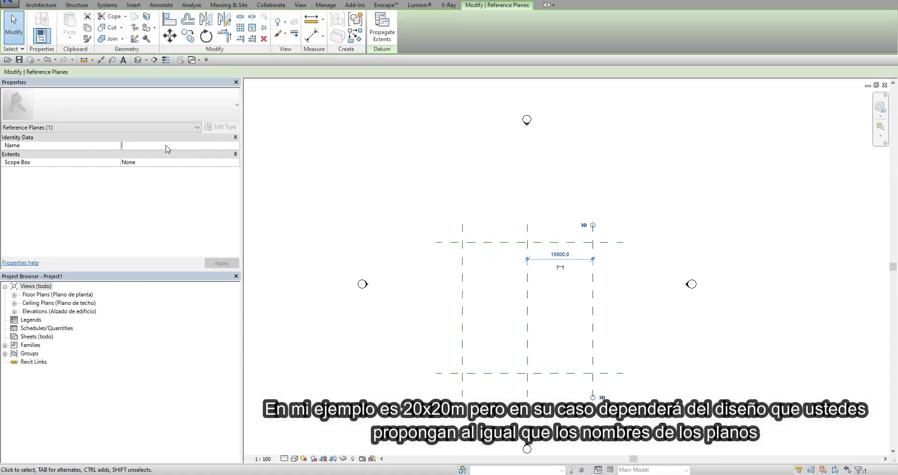
pyautogui.write('3')
pyautogui.press('Escape')
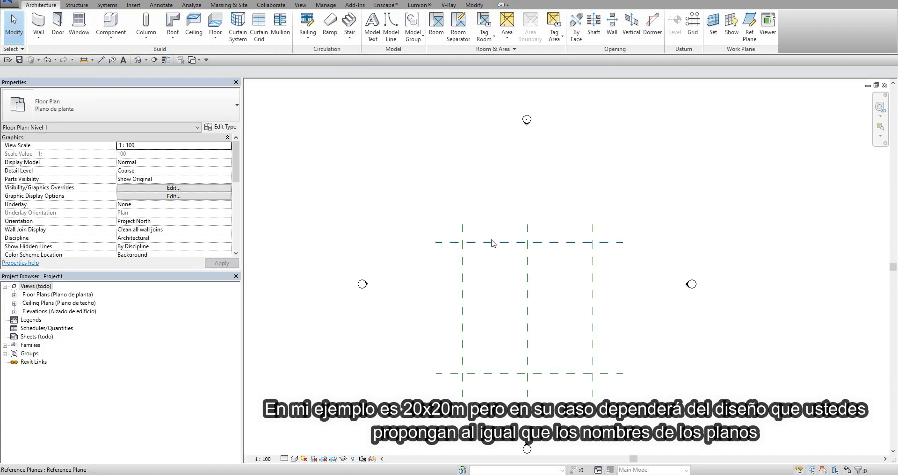
pyautogui.click(492, 244)
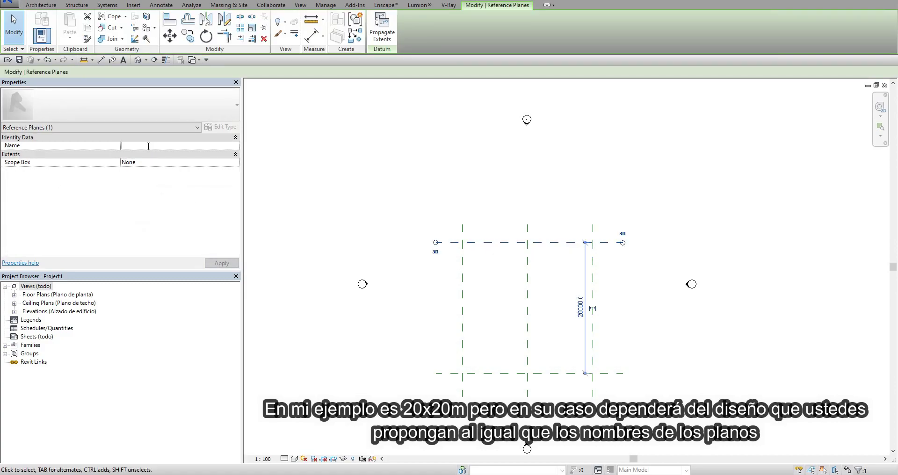
pyautogui.write('a')
pyautogui.click(508, 303)
pyautogui.click(491, 373)
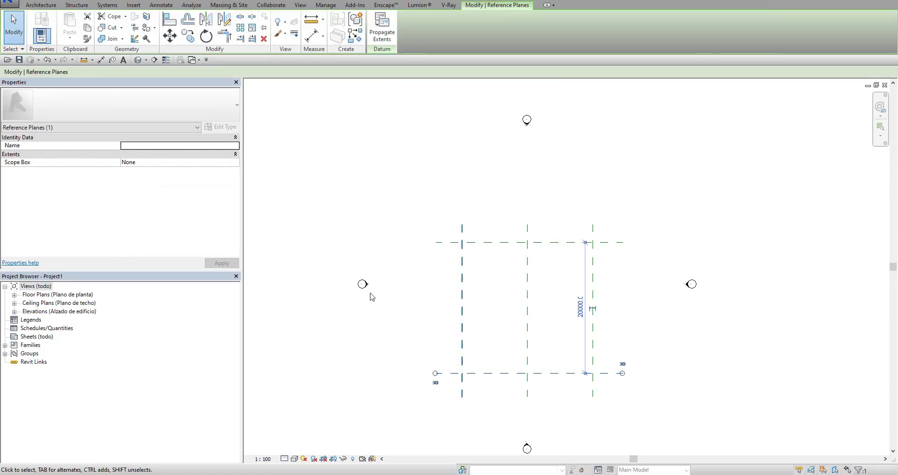
pyautogui.click(145, 149)
pyautogui.write('b')
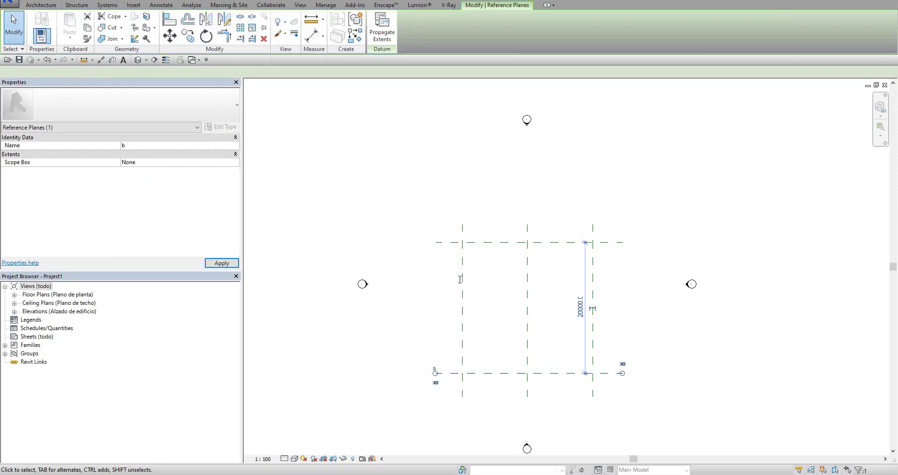
pyautogui.click(491, 283)
pyautogui.moveTo(536, 317); pyautogui.dragTo(489, 286, button='middle')
# Create a new in-place mass named 'Cubierta'
pyautogui.click(213, 10)
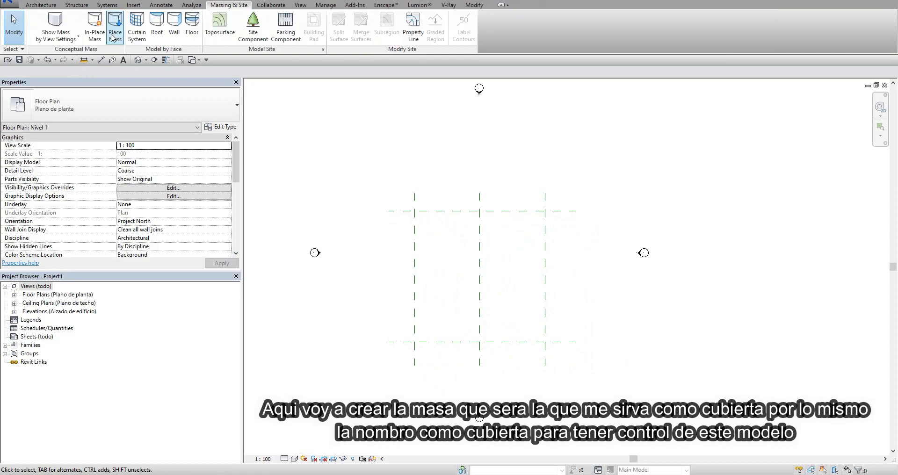
pyautogui.click(95, 28)
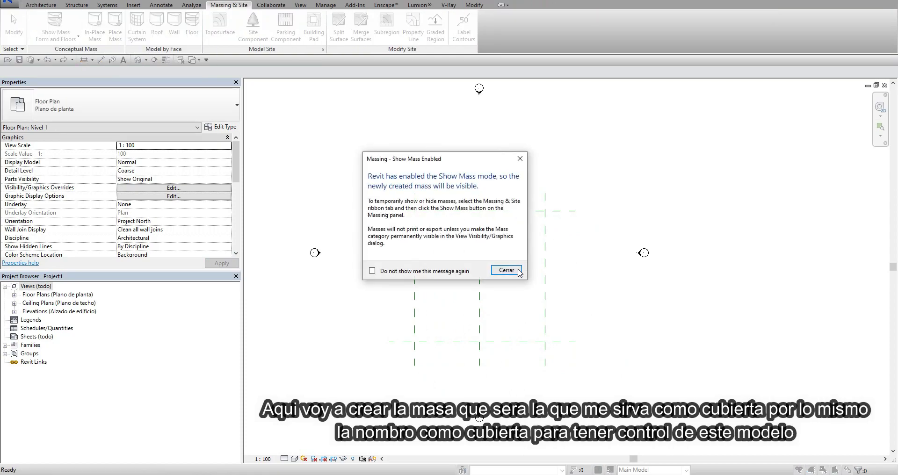
pyautogui.click(506, 271)
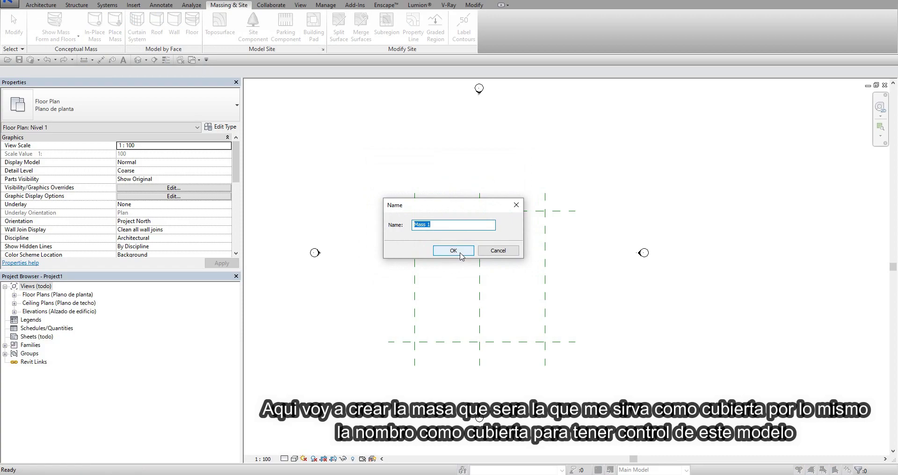
pyautogui.write('Cubierta')
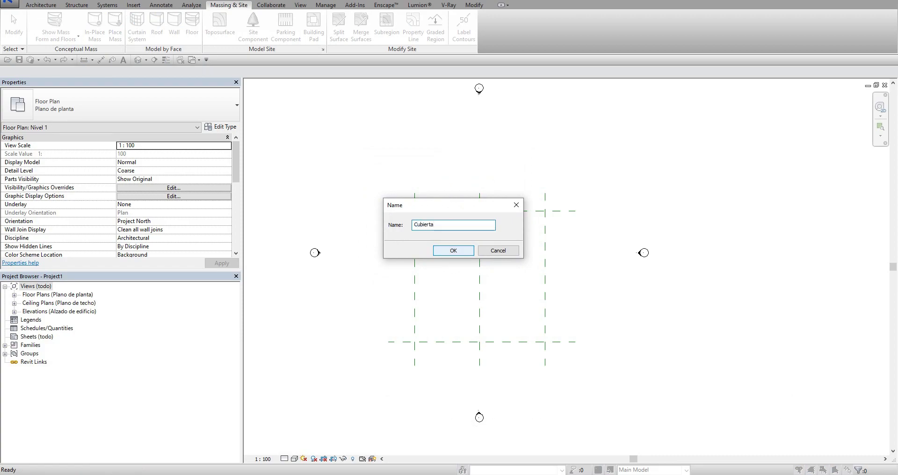
pyautogui.click(461, 254)
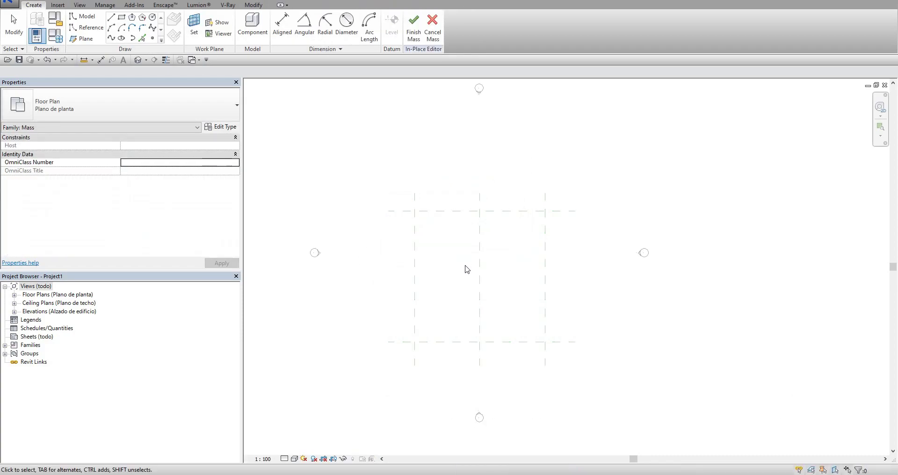
# Open the Este elevation view from the Project Browser
pyautogui.click(14, 311)
pyautogui.click(36, 321)
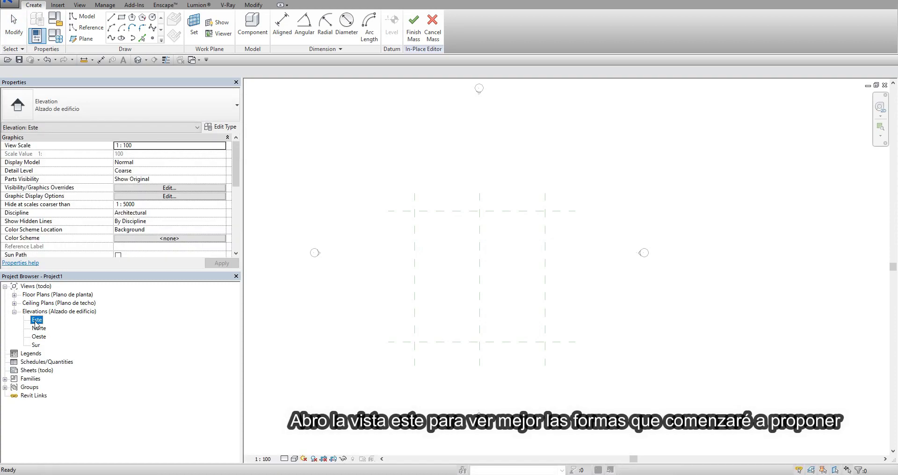
pyautogui.doubleClick(37, 321)
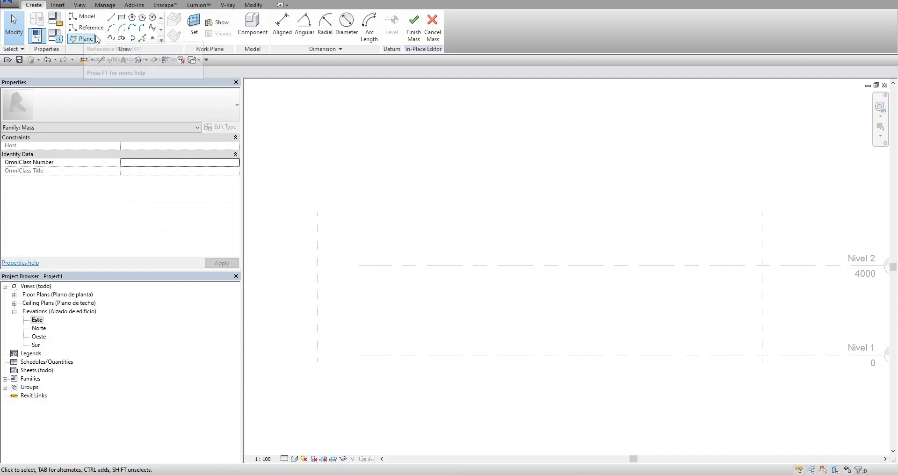
# Set Reference Plane : 1 as the work plane
pyautogui.click(111, 39)
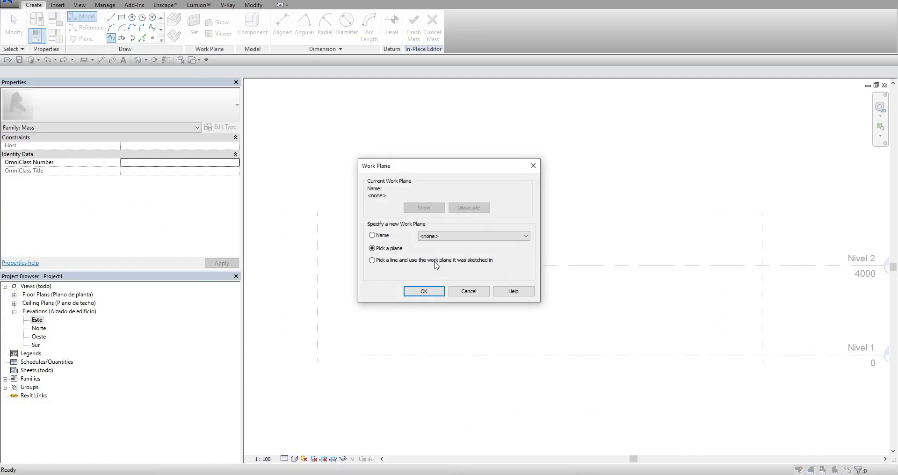
pyautogui.click(449, 236)
pyautogui.click(458, 264)
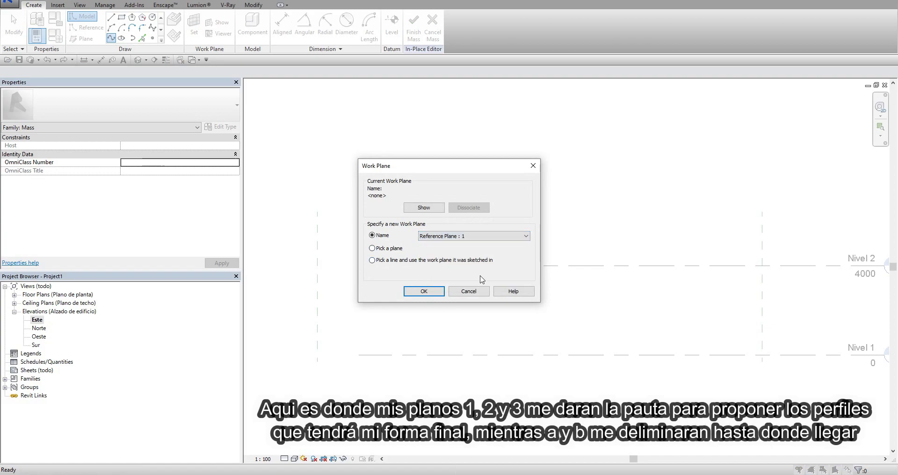
pyautogui.click(424, 291)
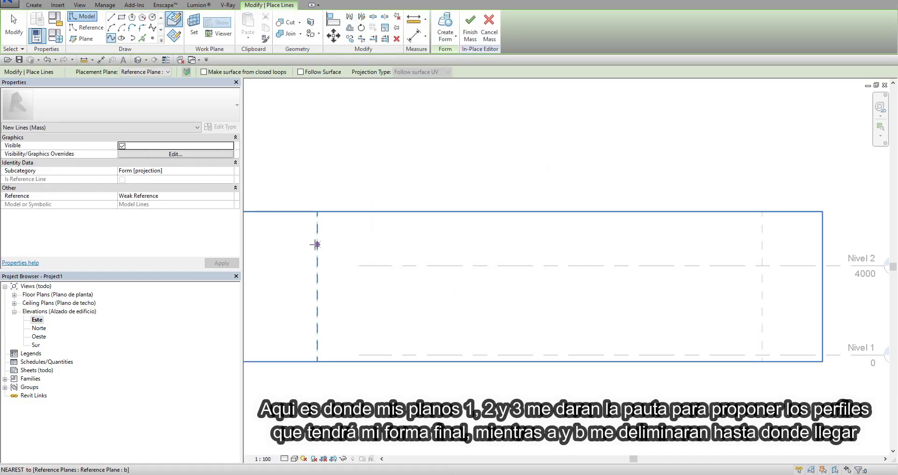
# Draw a wavy spline from the left to the right reference plane at Nivel 2
pyautogui.click(317, 266)
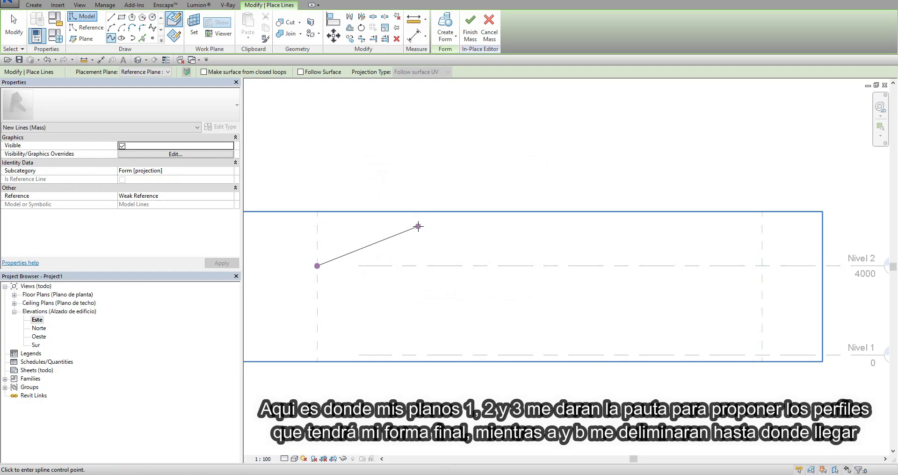
pyautogui.click(532, 257)
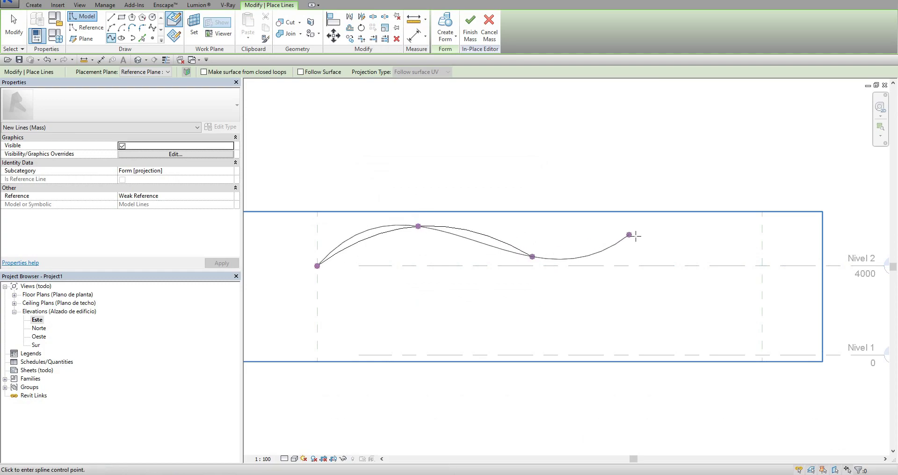
pyautogui.click(665, 228)
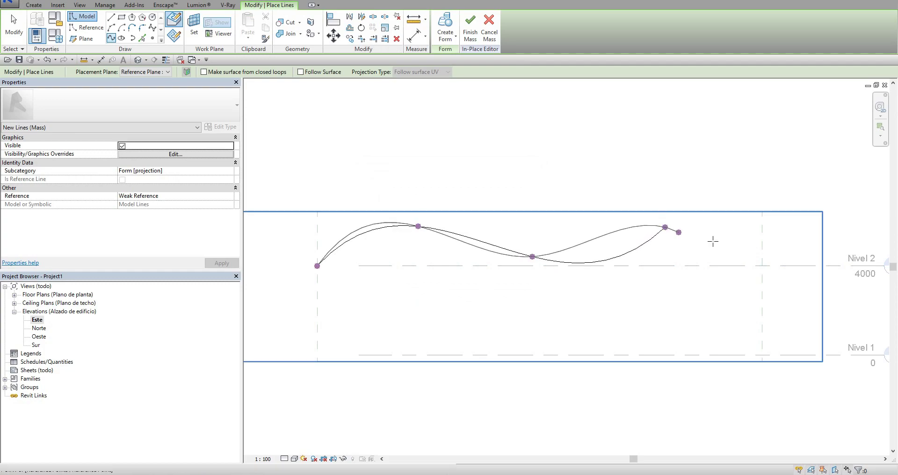
pyautogui.click(761, 266)
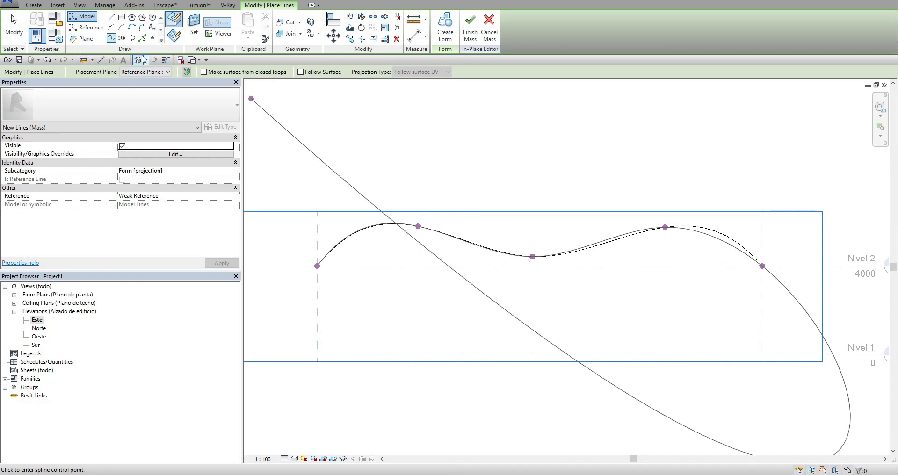
pyautogui.click(24, 40)
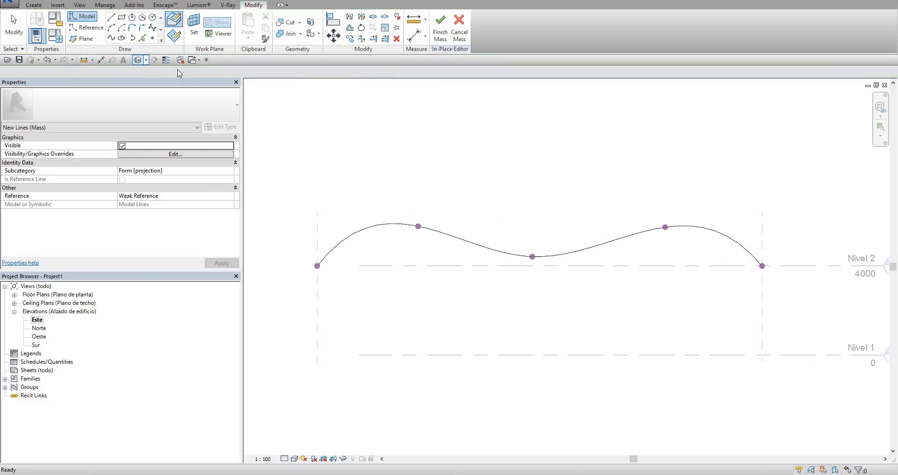
# Set Reference Plane : 2 as the work plane
pyautogui.click(193, 36)
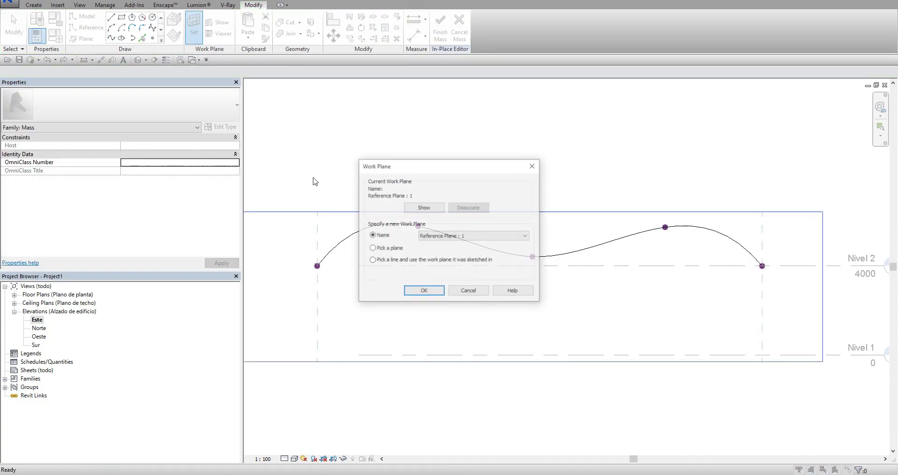
pyautogui.click(452, 236)
pyautogui.click(452, 262)
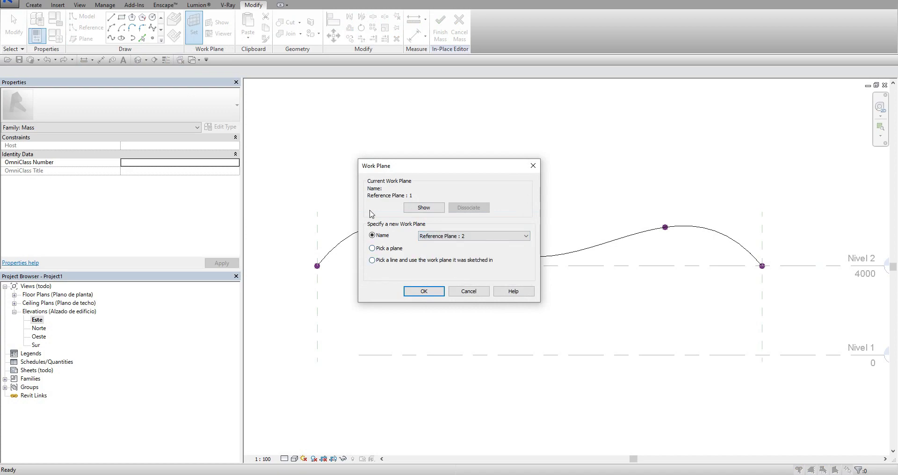
pyautogui.click(436, 293)
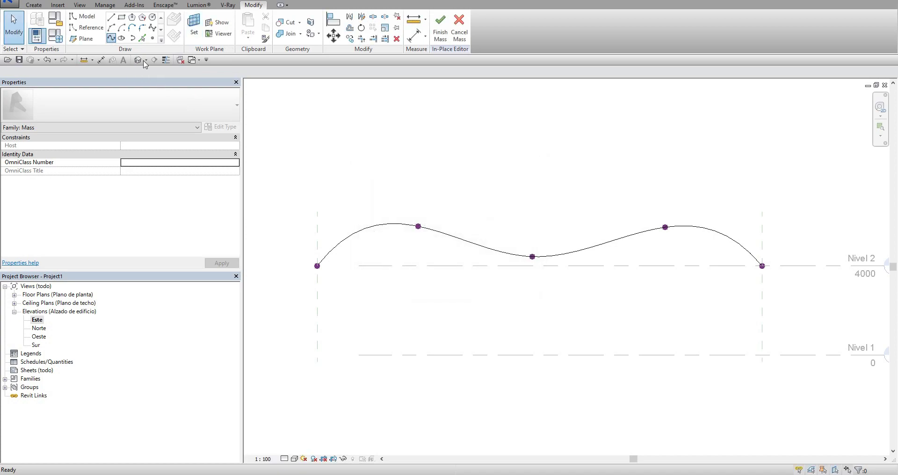
# Draw a second, inverted wavy spline crossing the first between the outer planes
pyautogui.click(111, 38)
pyautogui.click(317, 231)
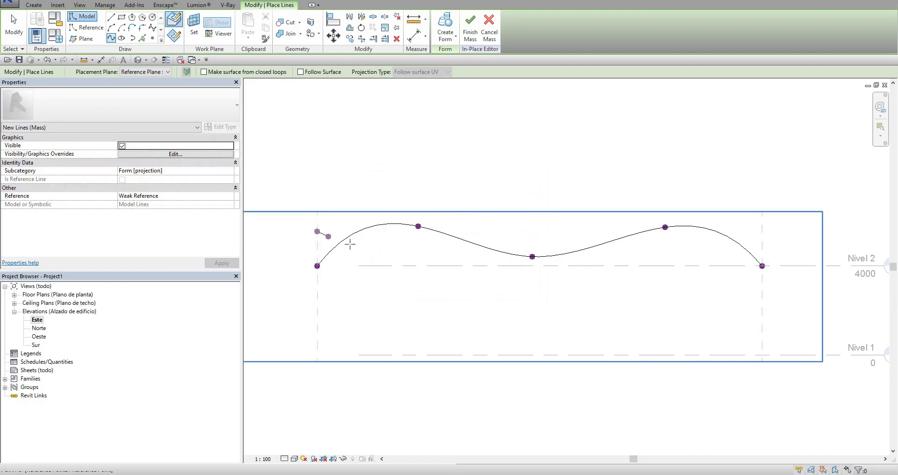
pyautogui.click(418, 257)
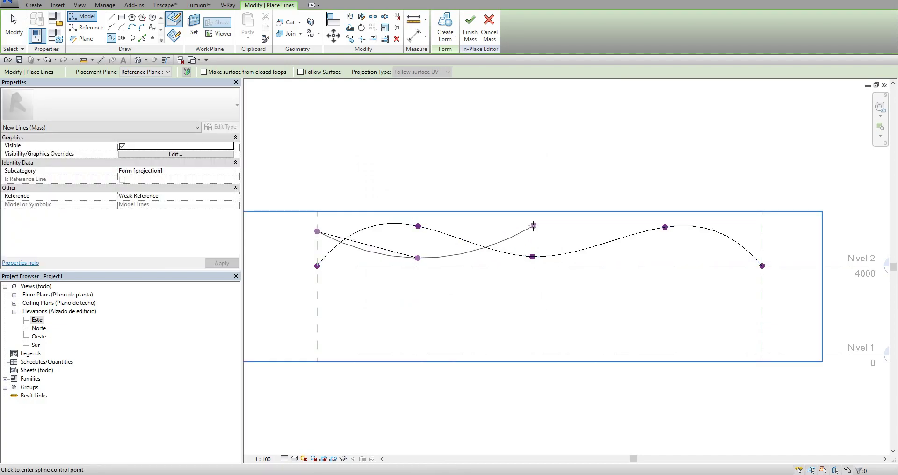
pyautogui.click(530, 225)
pyautogui.click(664, 254)
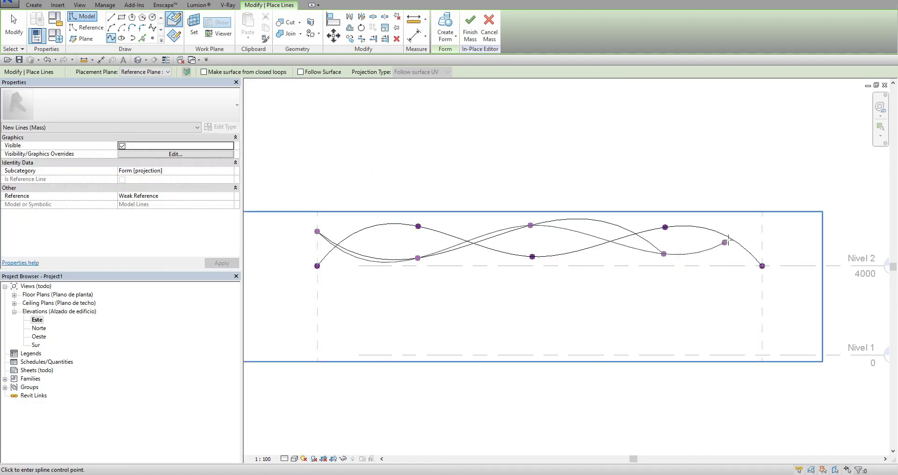
pyautogui.click(762, 228)
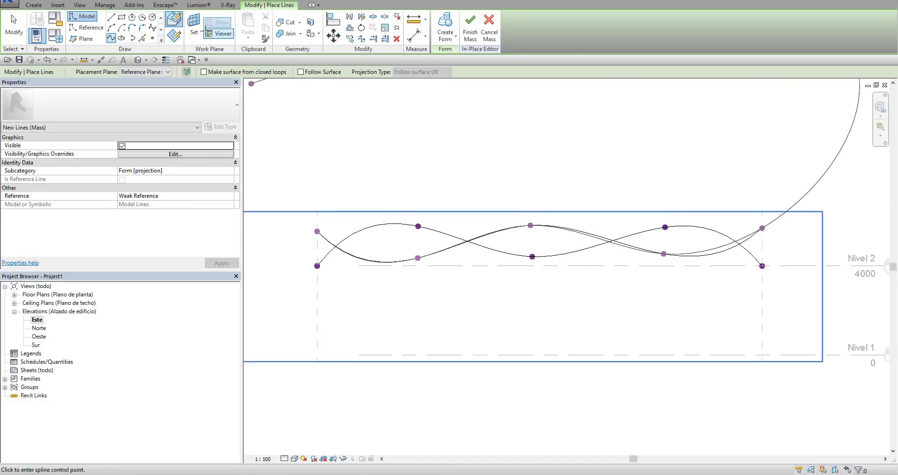
pyautogui.click(13, 24)
# Set Reference Plane : 3 as the work plane
pyautogui.click(193, 26)
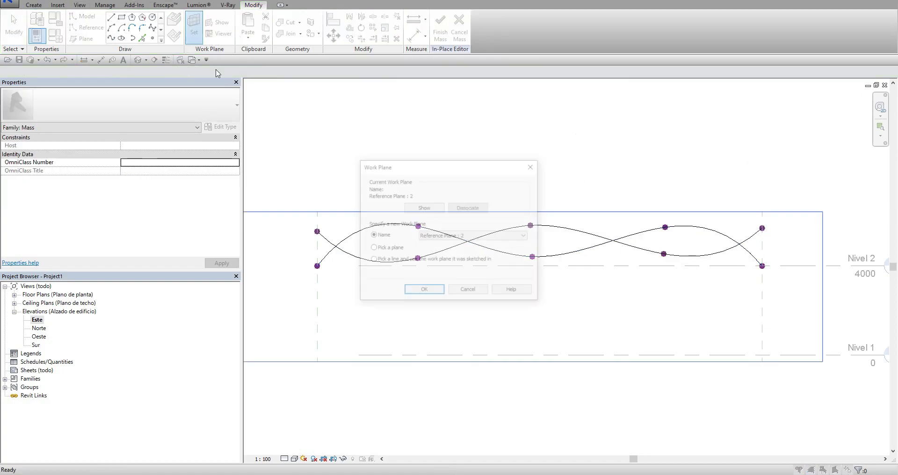
pyautogui.click(452, 237)
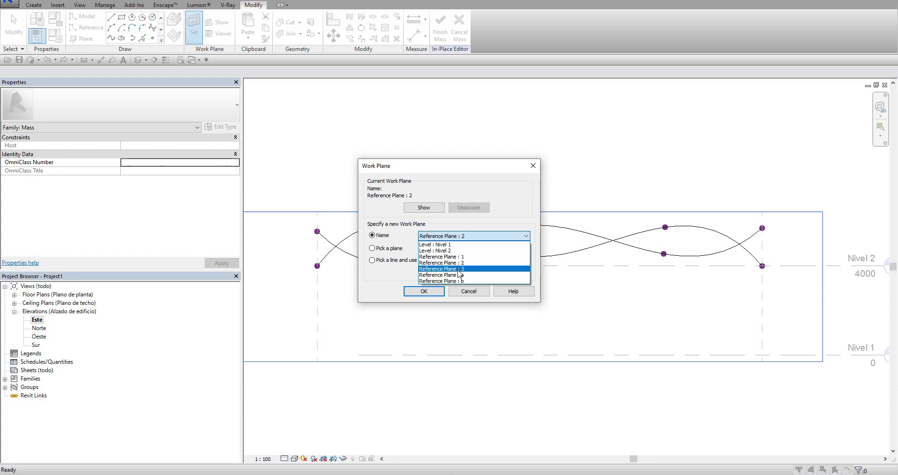
pyautogui.click(458, 272)
pyautogui.click(439, 292)
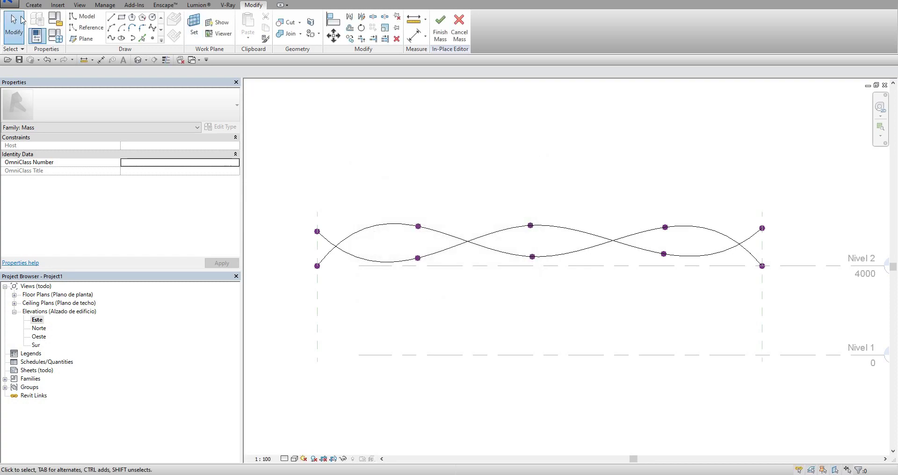
# Draw a third spline (LI) between the first two, dipping to Nivel 2 mid-span
pyautogui.press('l')
pyautogui.press('i')
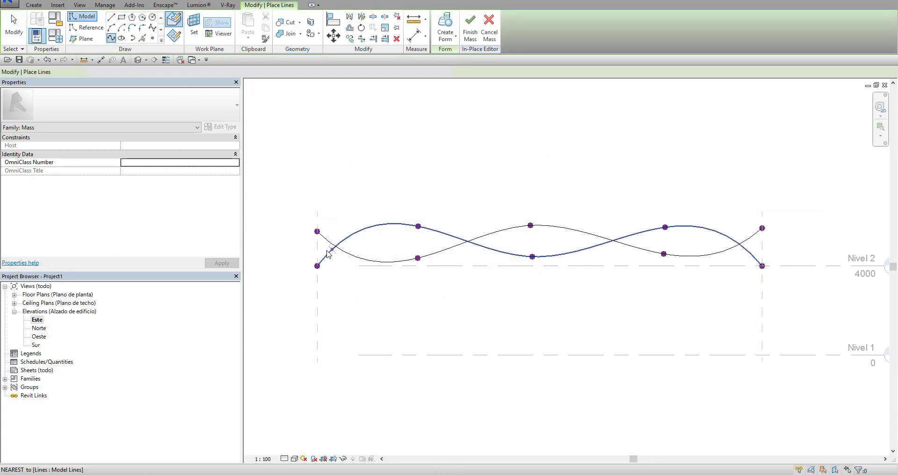
pyautogui.click(317, 251)
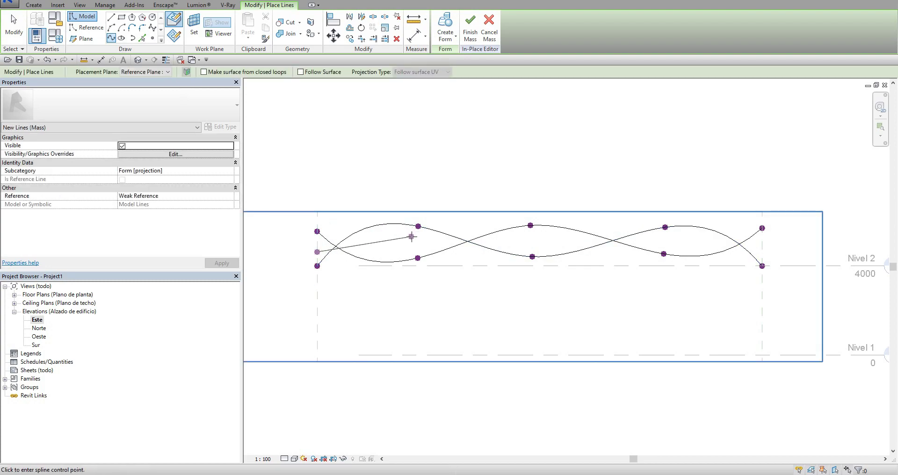
pyautogui.click(418, 240)
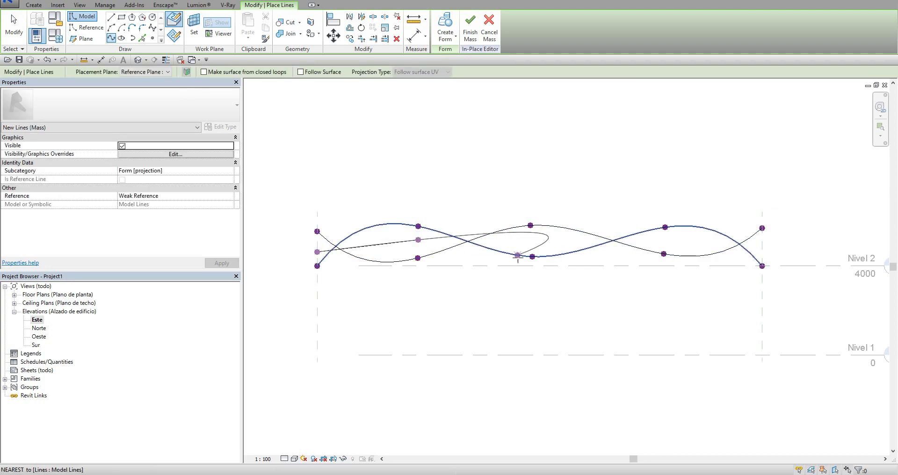
pyautogui.click(532, 257)
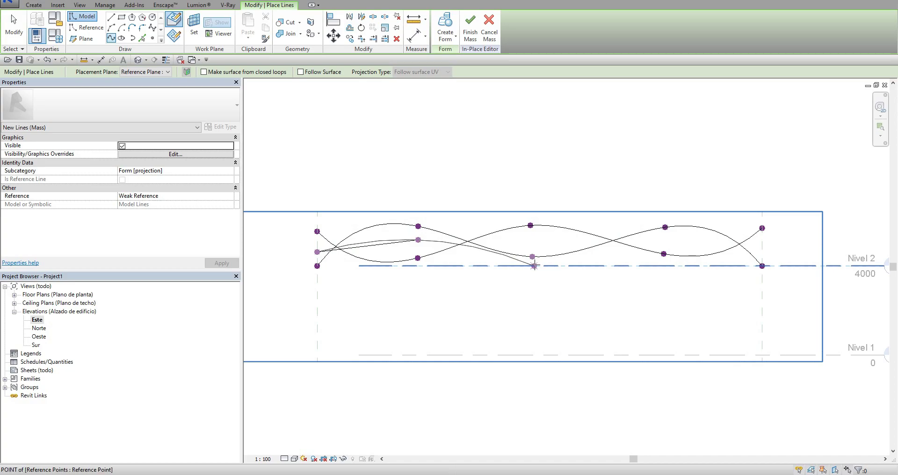
pyautogui.click(534, 266)
pyautogui.click(666, 238)
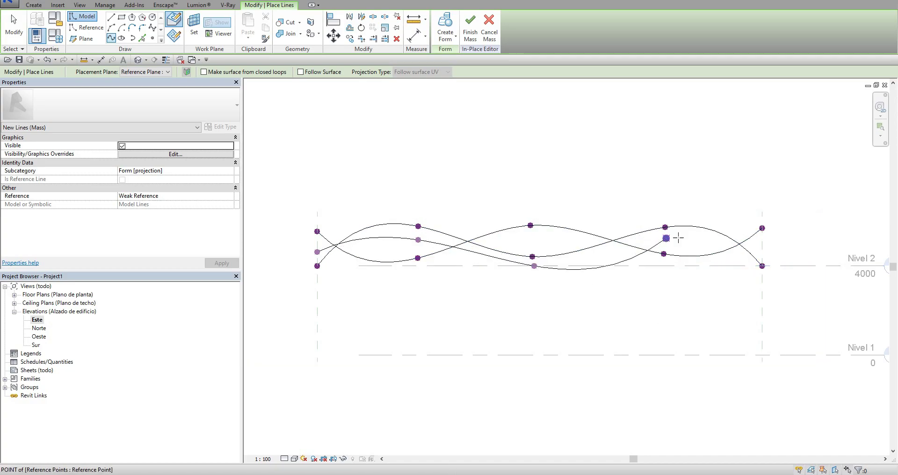
pyautogui.click(762, 248)
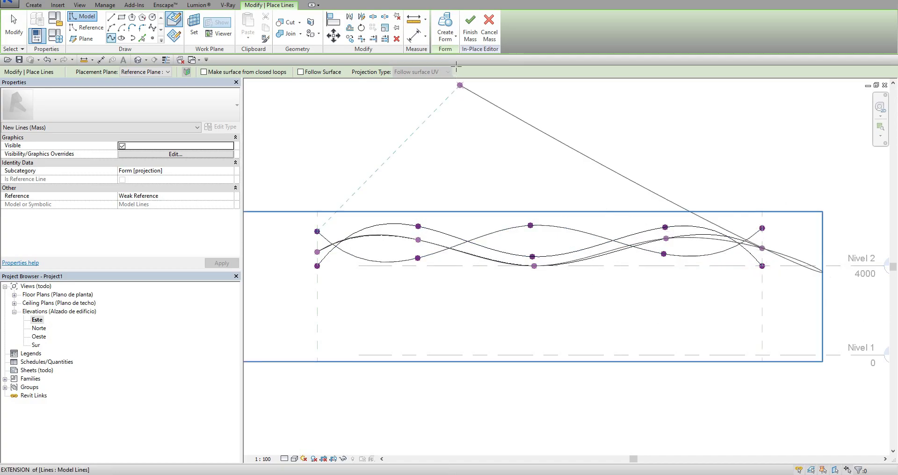
pyautogui.click(14, 27)
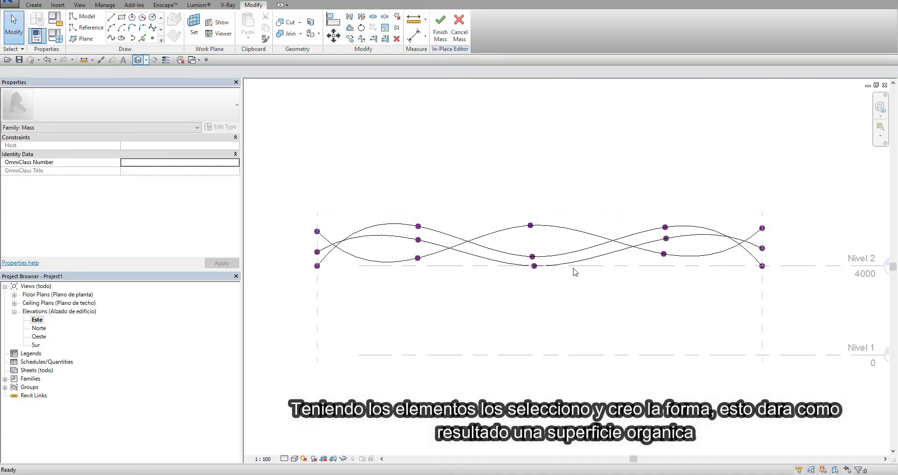
# Select the three splines and create a form surface from them
pyautogui.scroll(2, 600, 288)
pyautogui.click(563, 244)
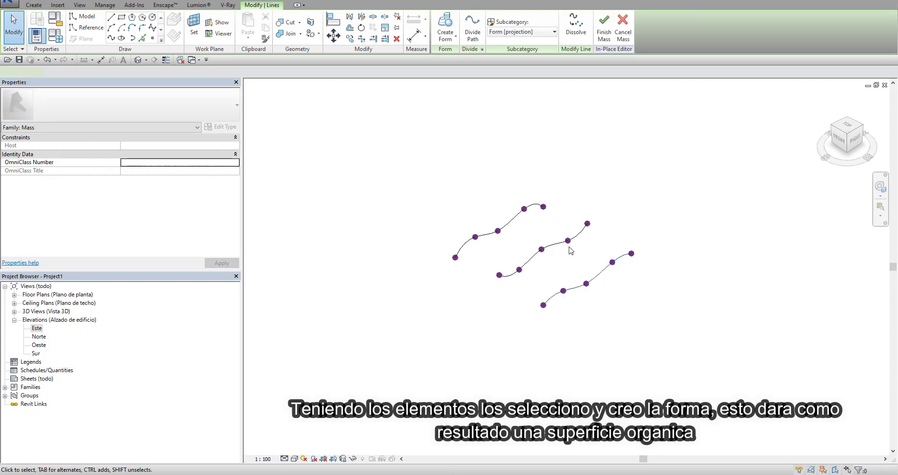
pyautogui.keyDown('ctrl'); pyautogui.click(514, 218); pyautogui.keyUp('ctrl')
pyautogui.keyDown('ctrl'); pyautogui.click(599, 273); pyautogui.keyUp('ctrl')
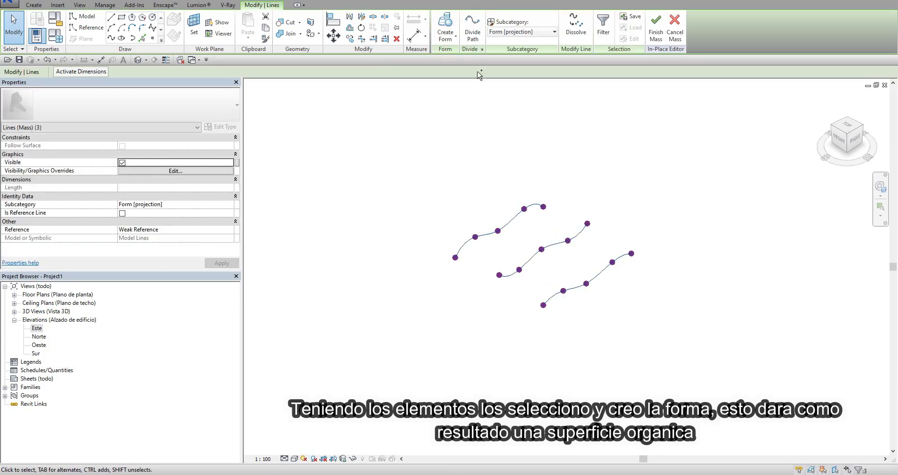
pyautogui.click(457, 41)
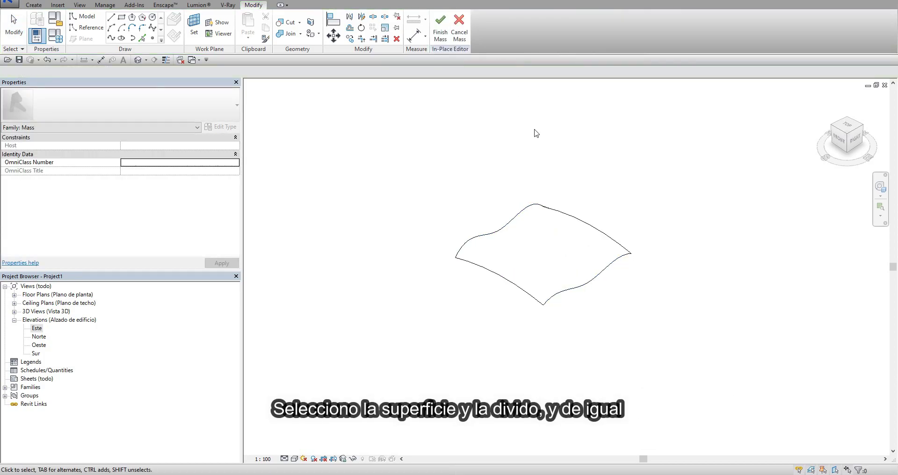
# Divide the roof surface into a 10 by 10 UV grid with nodes displayed
pyautogui.click(563, 231)
pyautogui.click(495, 39)
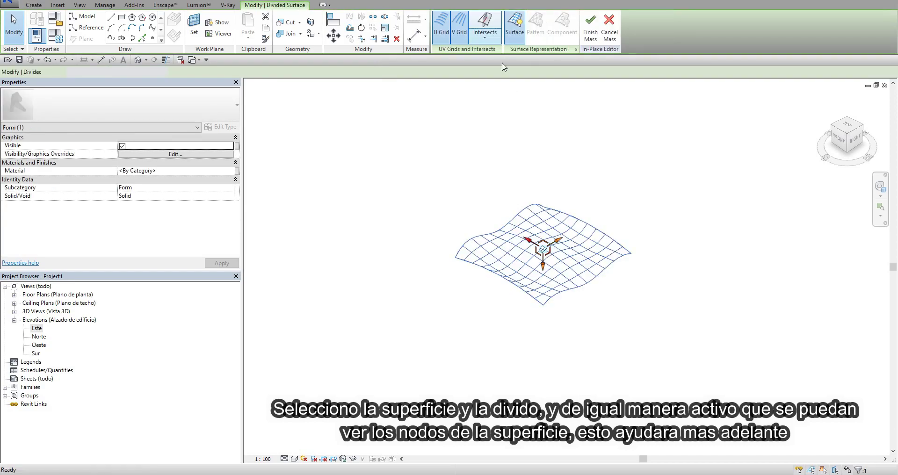
pyautogui.keyDown('shift'); pyautogui.moveTo(474, 299); pyautogui.dragTo(487, 302, button='middle'); pyautogui.keyUp('shift')
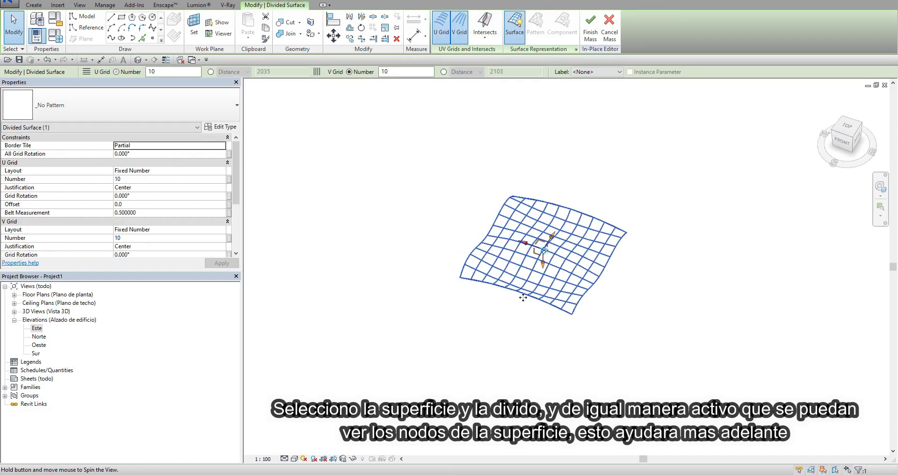
pyautogui.click(576, 49)
pyautogui.click(385, 239)
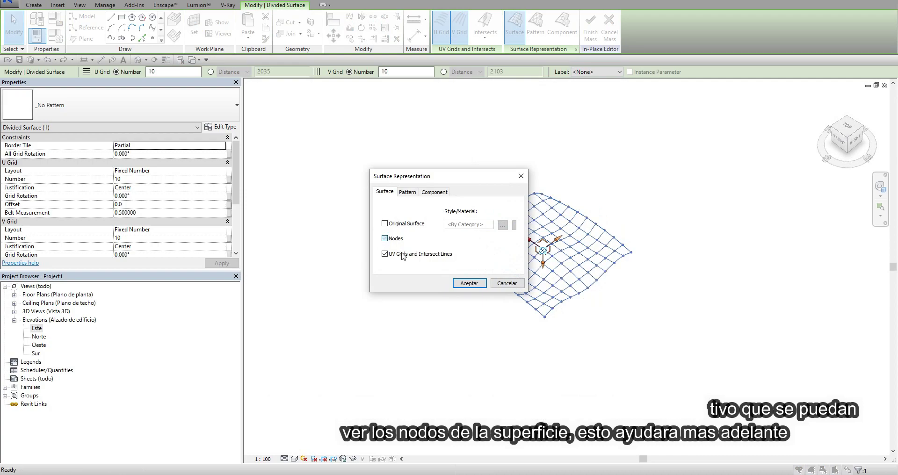
pyautogui.click(469, 283)
pyautogui.keyDown('shift'); pyautogui.moveTo(596, 274); pyautogui.dragTo(639, 323, button='middle'); pyautogui.keyUp('shift')
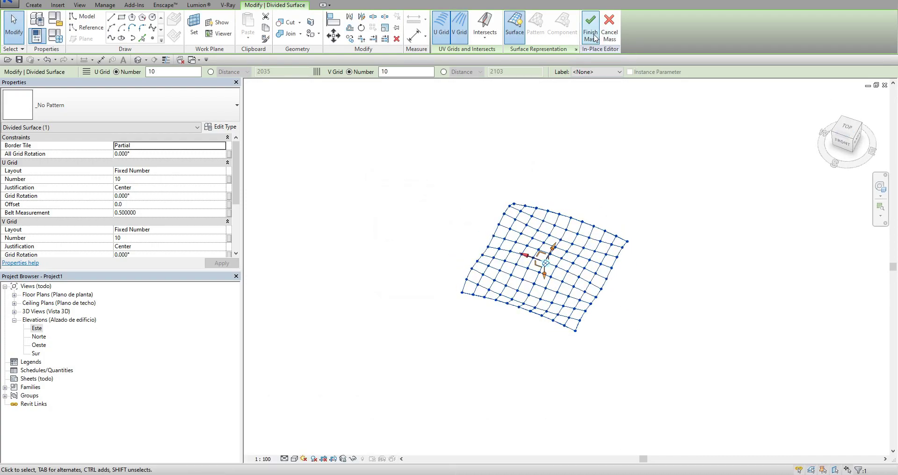
pyautogui.click(846, 129)
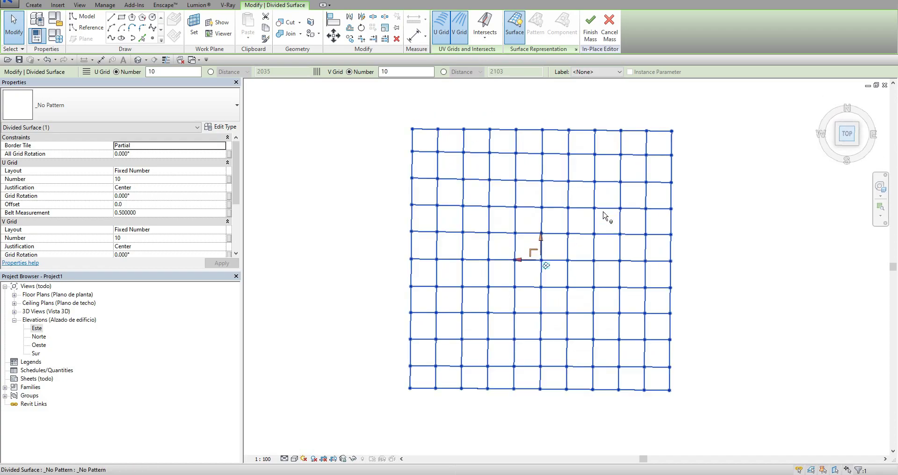
# Finish editing the in-place mass
pyautogui.click(590, 25)
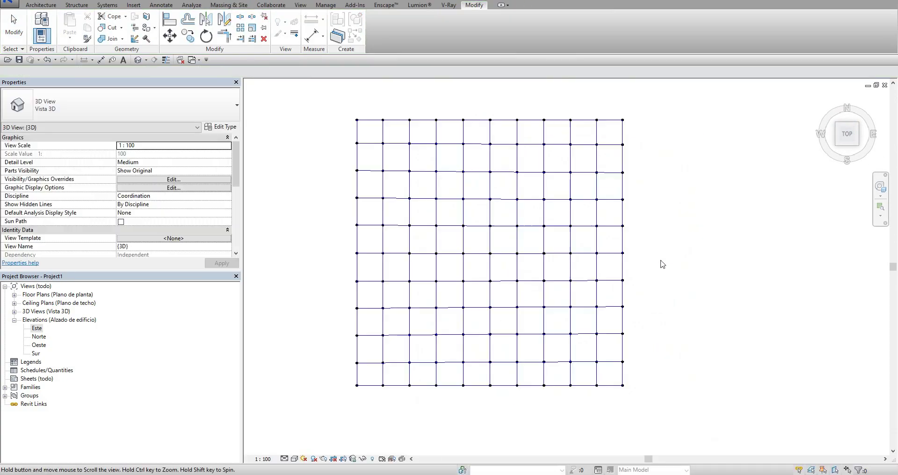
pyautogui.scroll(-3, 527, 257)
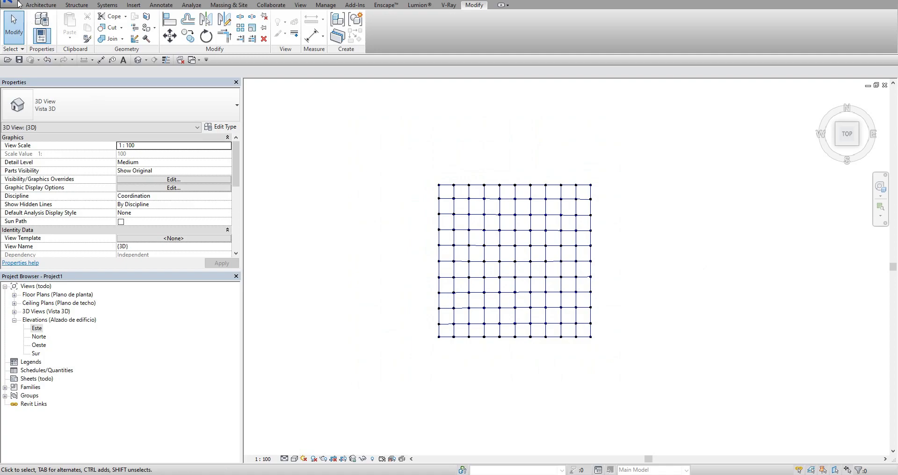
pyautogui.click(18, 3)
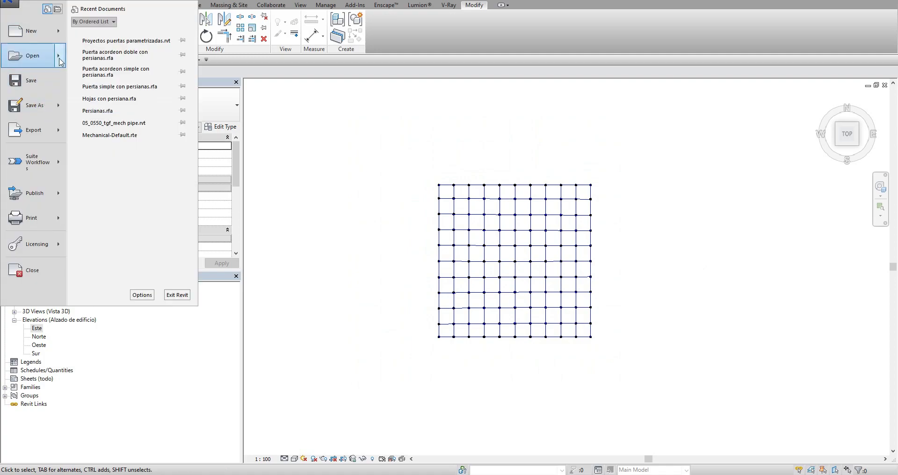
pyautogui.moveTo(32, 31)
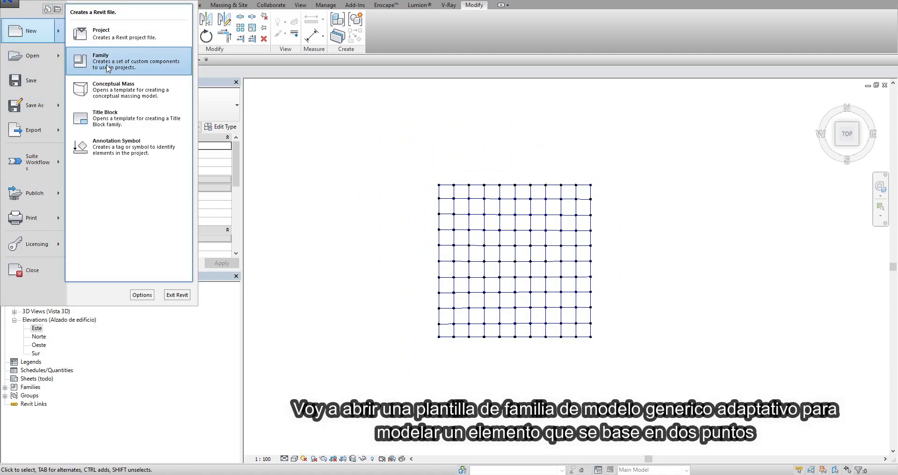
# Open a new family based on the Spanish Modelo genérico métrico Adaptativo.rft template
pyautogui.click(107, 68)
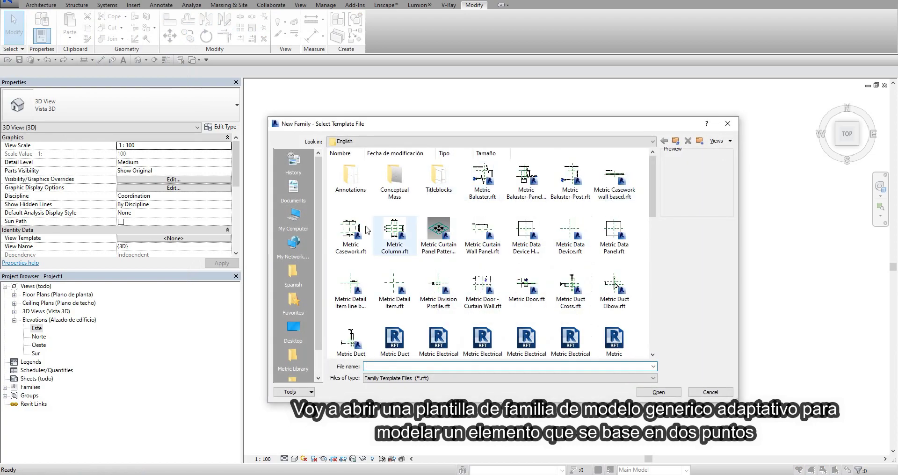
pyautogui.click(293, 276)
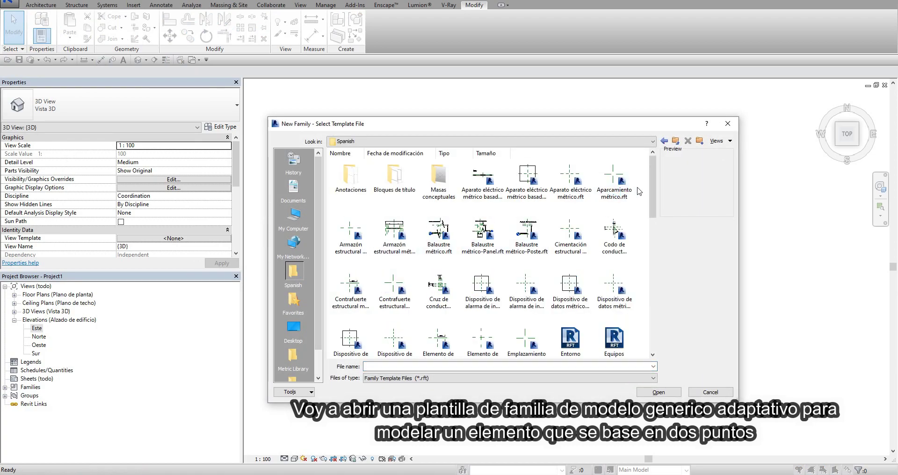
pyautogui.moveTo(654, 190); pyautogui.dragTo(656, 255)
pyautogui.click(546, 279)
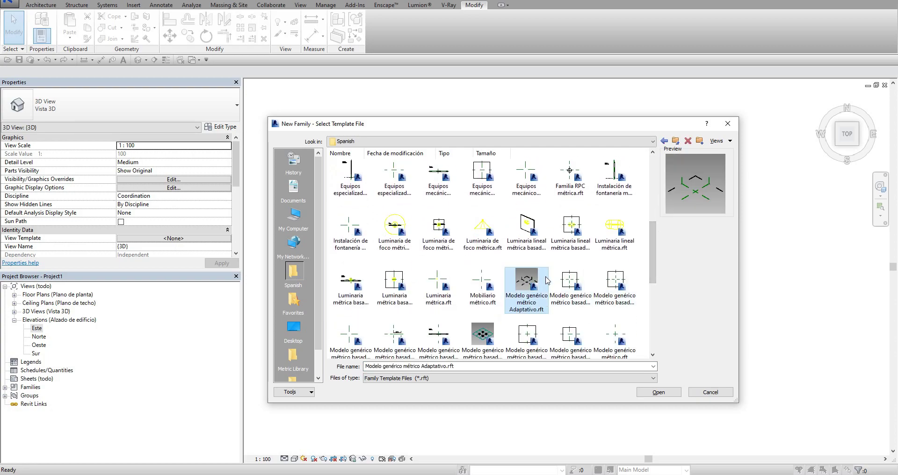
pyautogui.click(663, 393)
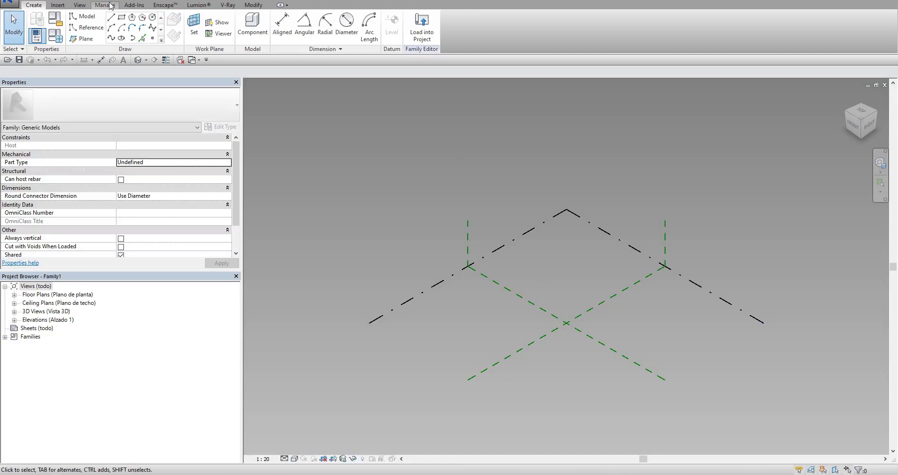
# Place two reference points and make them adaptive
pyautogui.click(152, 38)
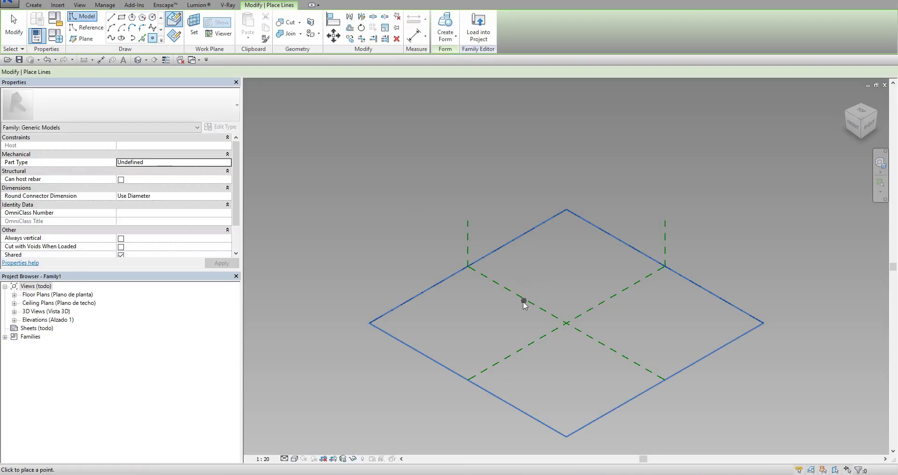
pyautogui.click(510, 325)
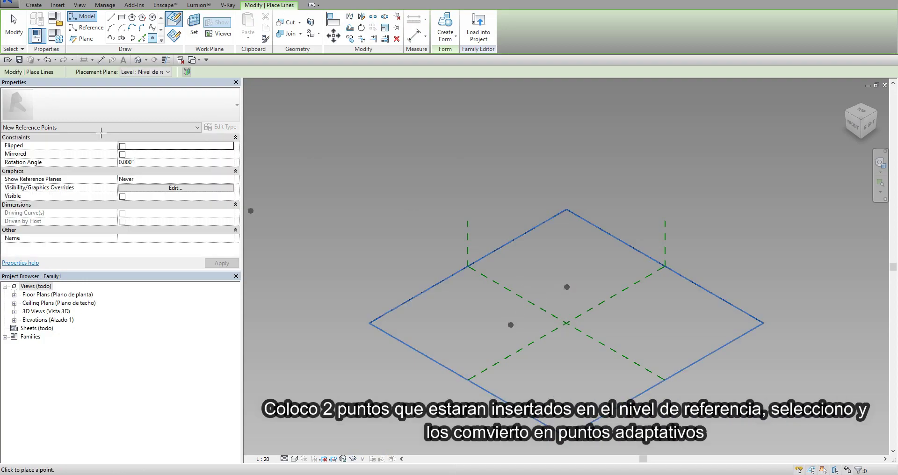
pyautogui.click(13, 28)
pyautogui.click(511, 325)
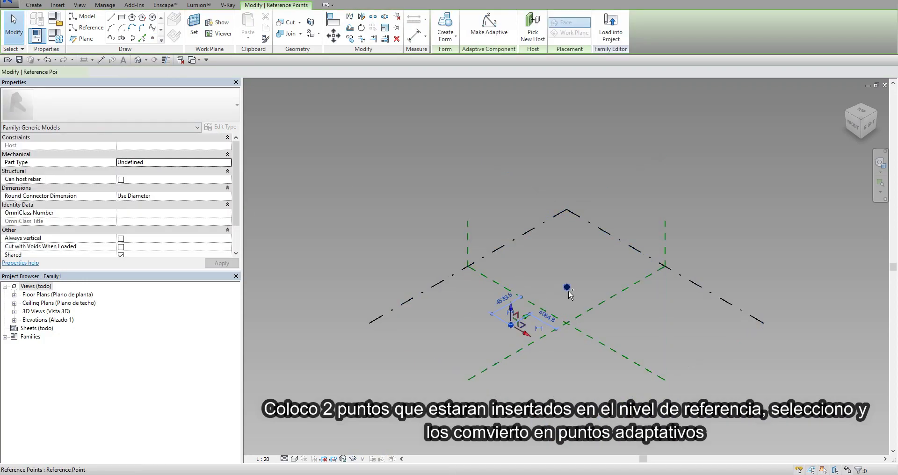
pyautogui.keyDown('ctrl'); pyautogui.click(569, 290); pyautogui.keyUp('ctrl')
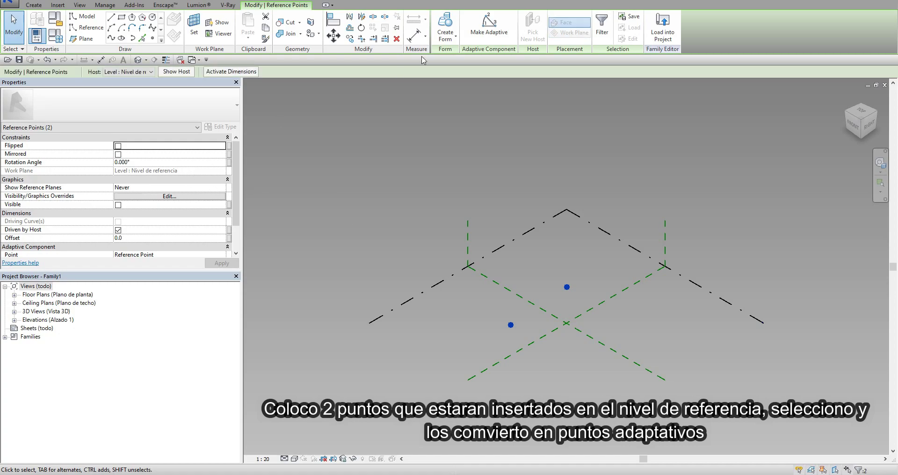
pyautogui.click(489, 26)
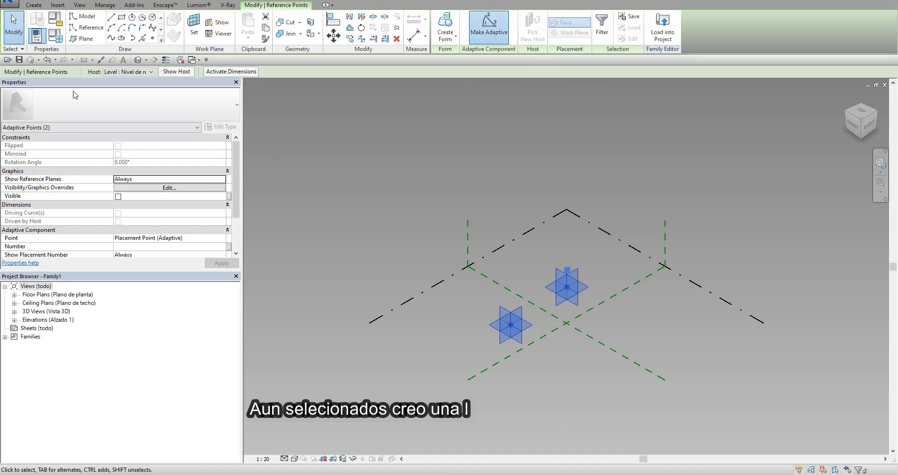
# Join the adaptive points with a reference line and host a point on it
pyautogui.click(112, 38)
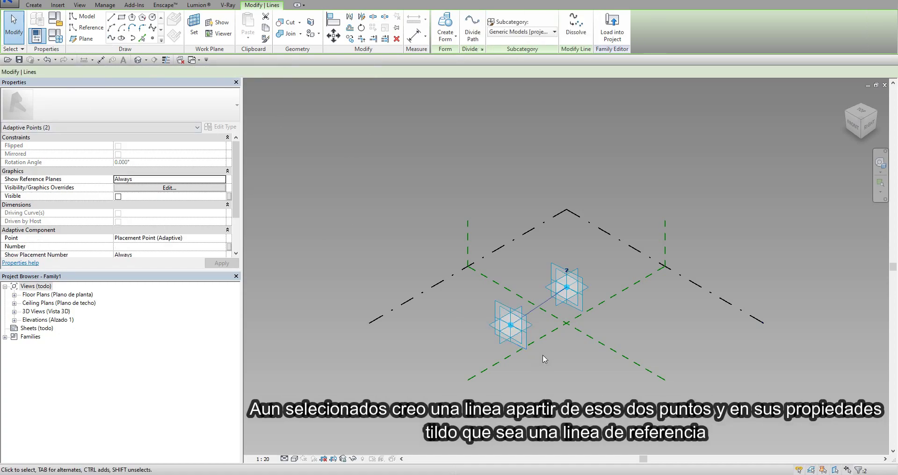
pyautogui.scroll(2, 543, 327)
pyautogui.click(122, 214)
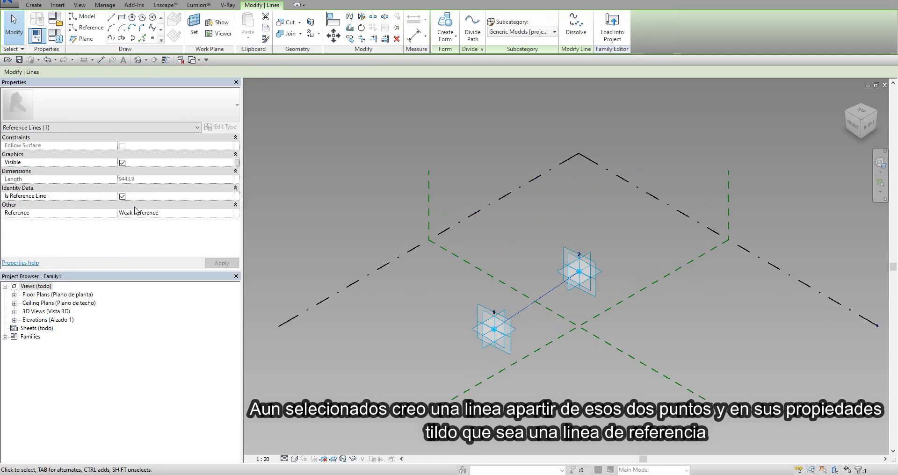
pyautogui.click(152, 38)
pyautogui.press('Escape')
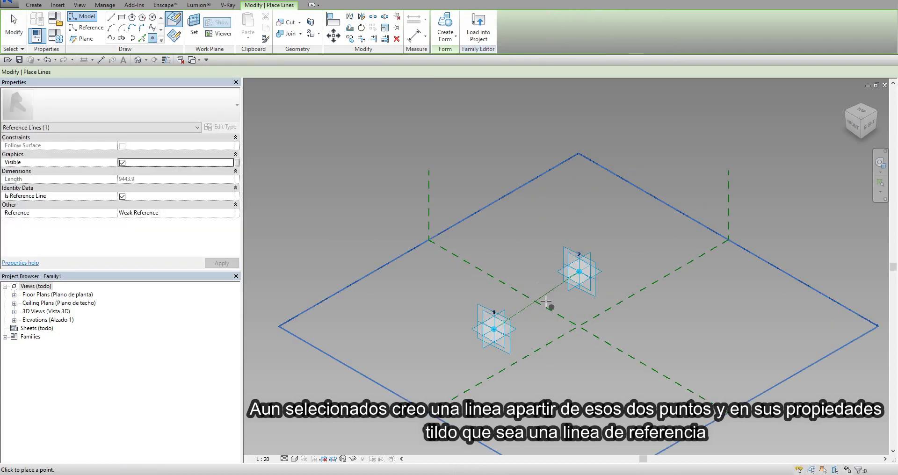
pyautogui.scroll(2, 542, 318)
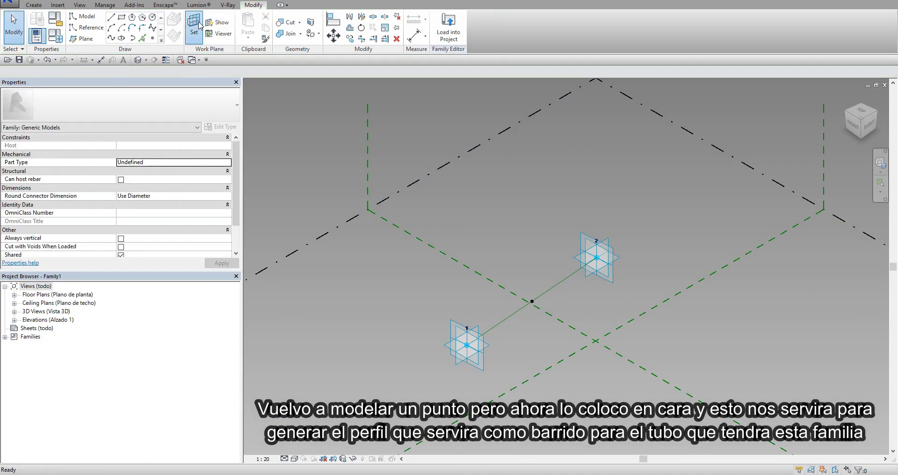
# Draw a circle of radius 150 on the hosted midpoint's work plane
pyautogui.click(530, 300)
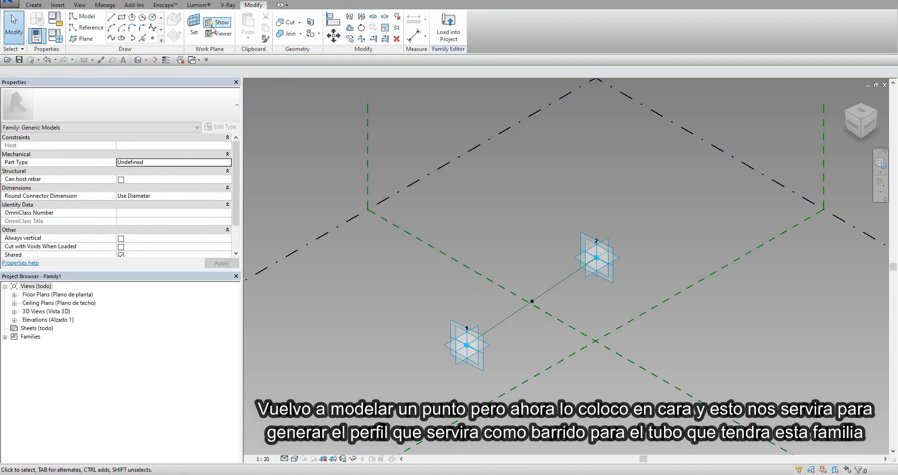
pyautogui.click(153, 17)
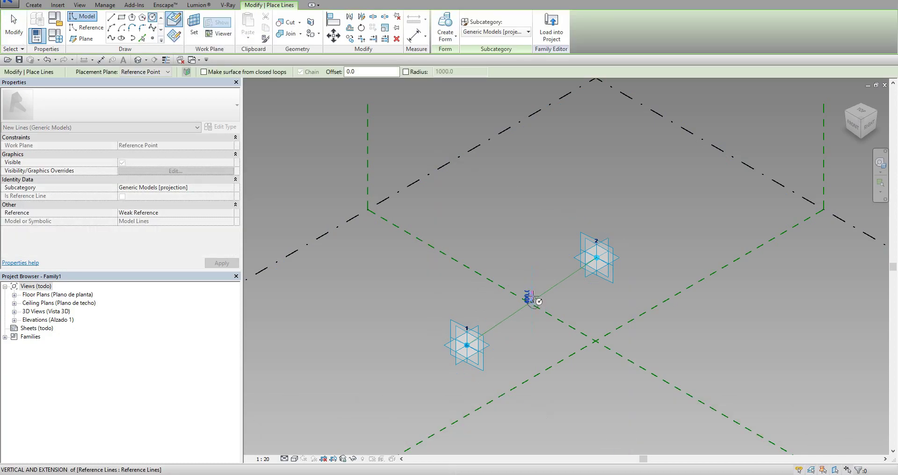
pyautogui.scroll(2, 538, 302)
pyautogui.scroll(4, 533, 306)
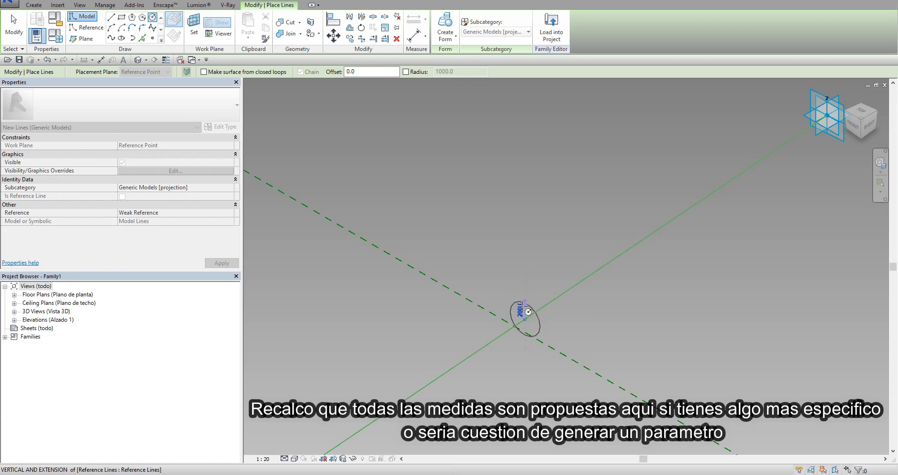
pyautogui.scroll(2, 528, 312)
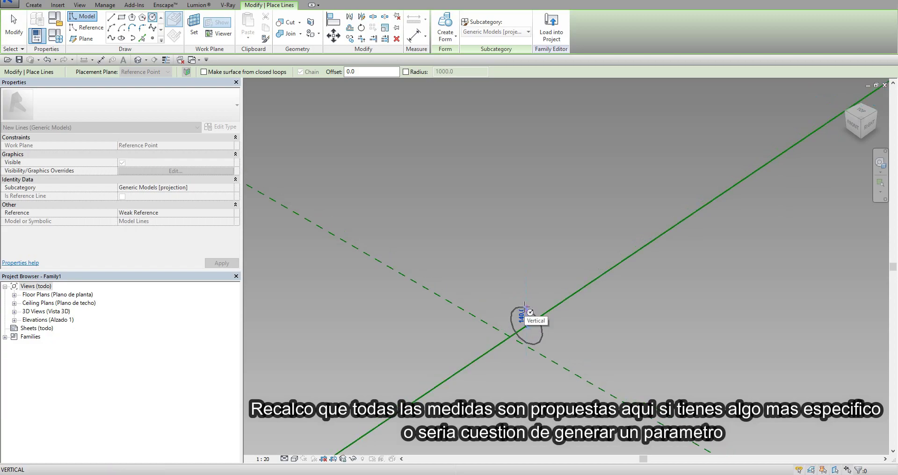
pyautogui.write('150')
pyautogui.press('Return')
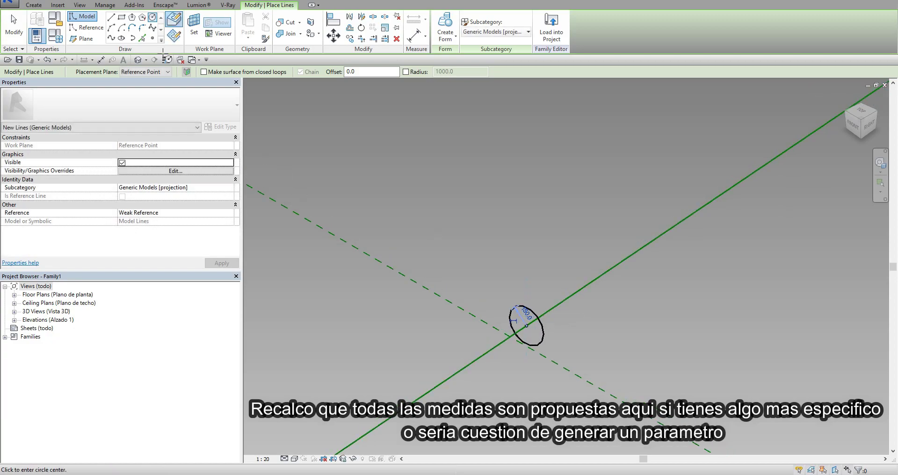
pyautogui.click(18, 31)
# Sweep the circle along the reference line into a solid tube
pyautogui.scroll(-2, 603, 280)
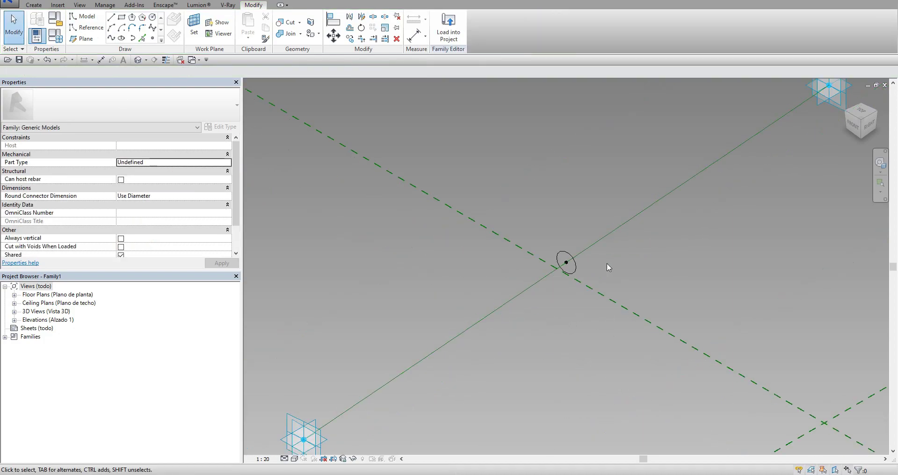
pyautogui.click(575, 270)
pyautogui.keyDown('ctrl'); pyautogui.click(615, 234); pyautogui.keyUp('ctrl')
pyautogui.click(444, 23)
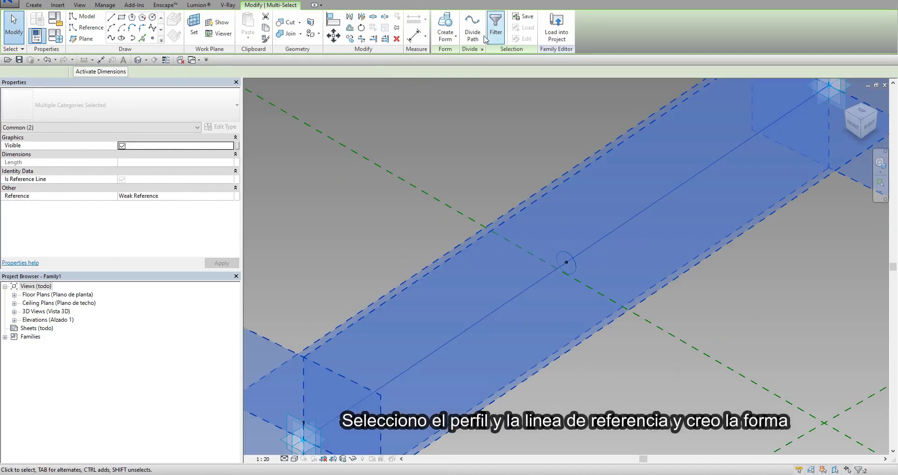
pyautogui.scroll(-3, 613, 176)
pyautogui.click(613, 176)
pyautogui.scroll(-2, 613, 176)
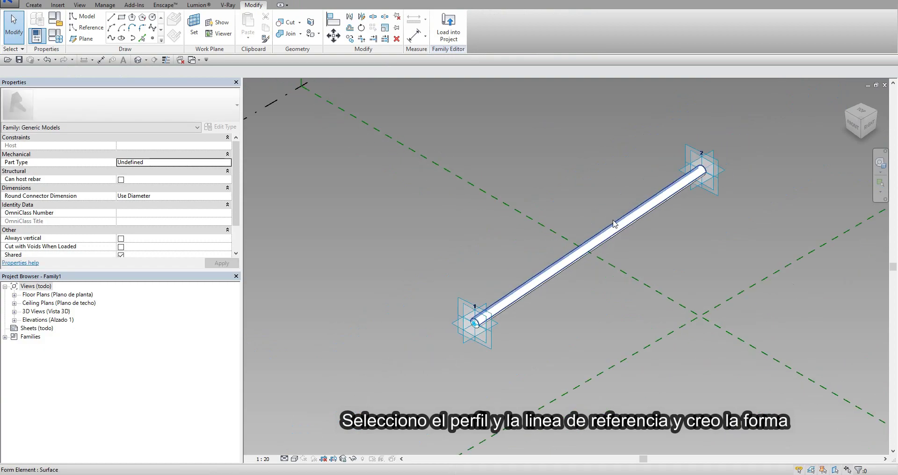
pyautogui.click(10, 4)
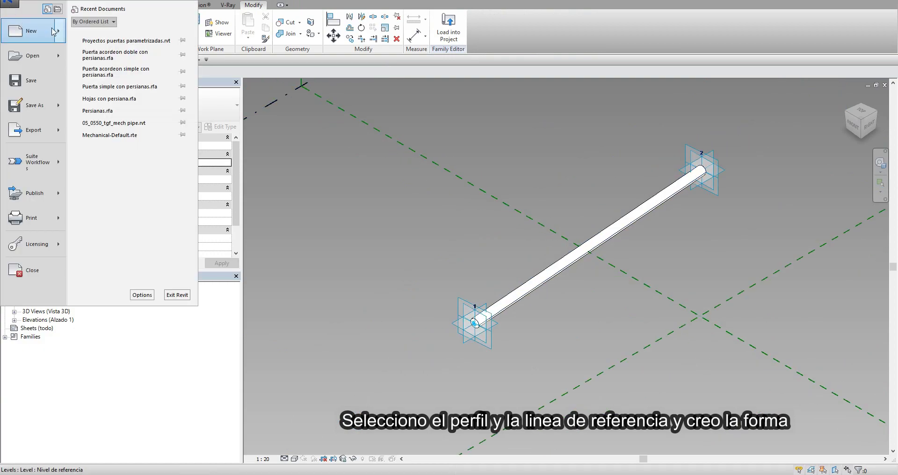
# Create Family2 from the Spanish Modelo genérico métrico Adaptativo.rft template
pyautogui.moveTo(35, 30)
pyautogui.click(109, 58)
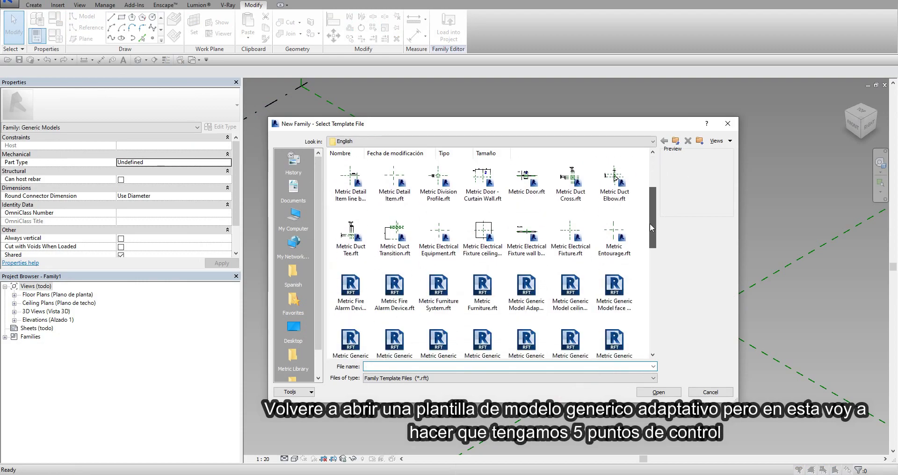
pyautogui.moveTo(654, 196); pyautogui.dragTo(650, 234)
pyautogui.click(292, 276)
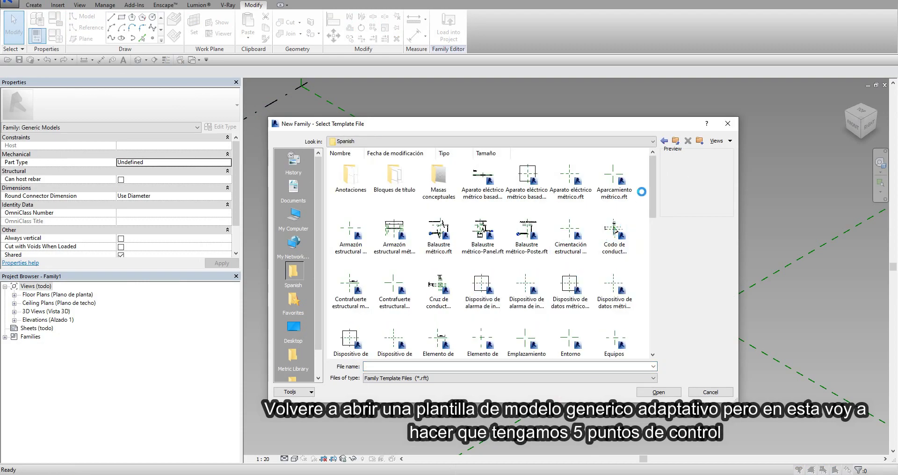
pyautogui.moveTo(651, 194); pyautogui.dragTo(653, 251)
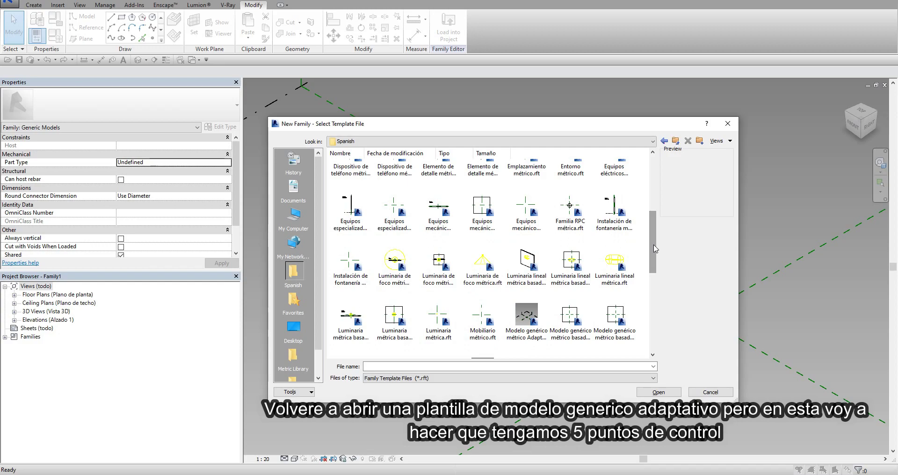
pyautogui.click(526, 316)
pyautogui.click(659, 393)
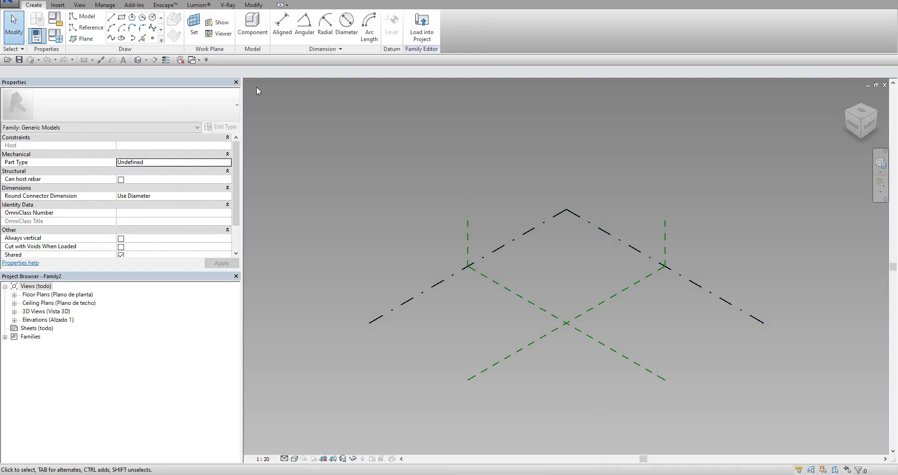
# Start the line tool (LI) and check the placement plane
pyautogui.press('l')
pyautogui.press('i')
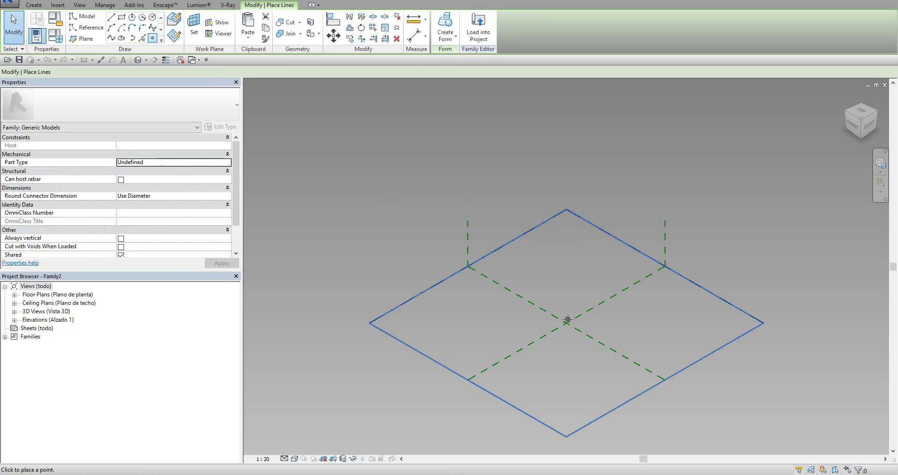
pyautogui.click(167, 71)
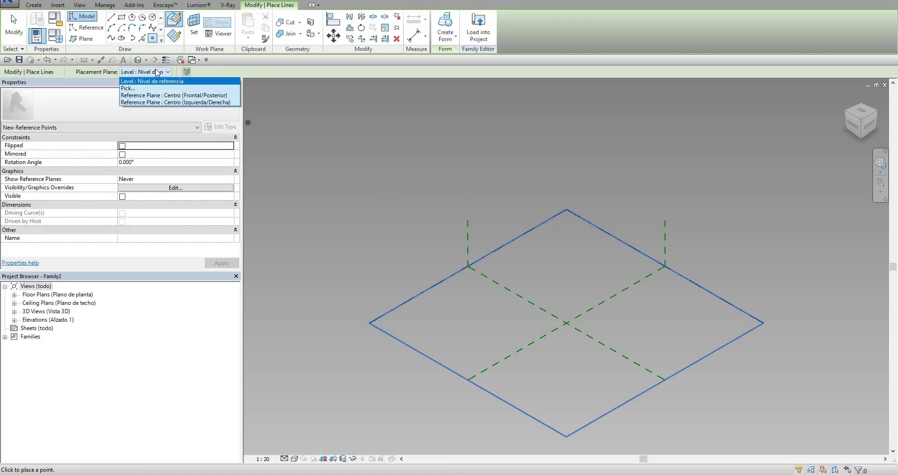
# Place a reference point on the level's work plane at the reference-plane intersection
pyautogui.click(141, 80)
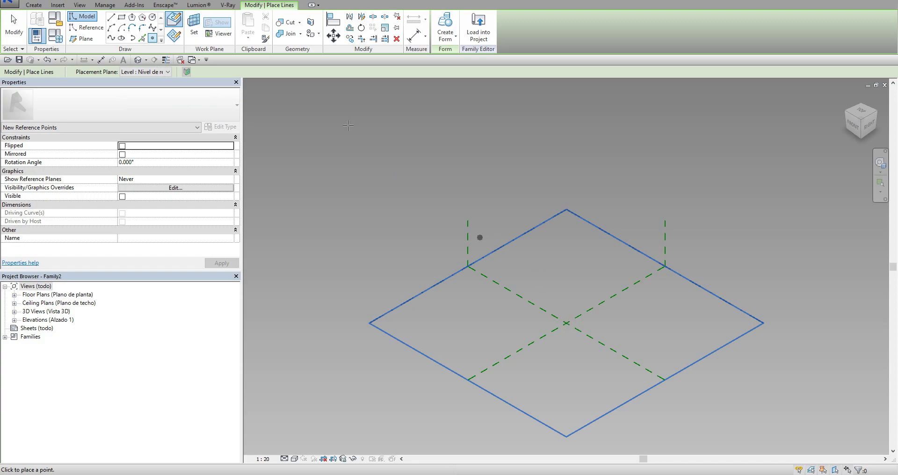
pyautogui.click(174, 35)
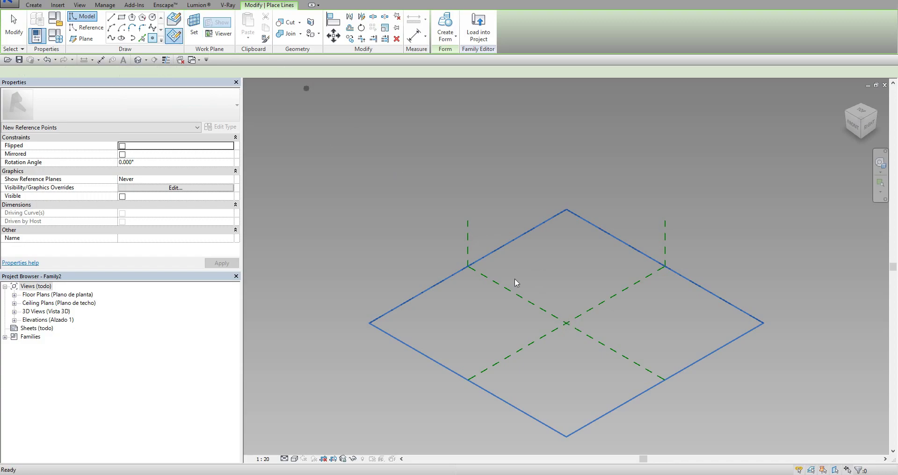
pyautogui.click(566, 323)
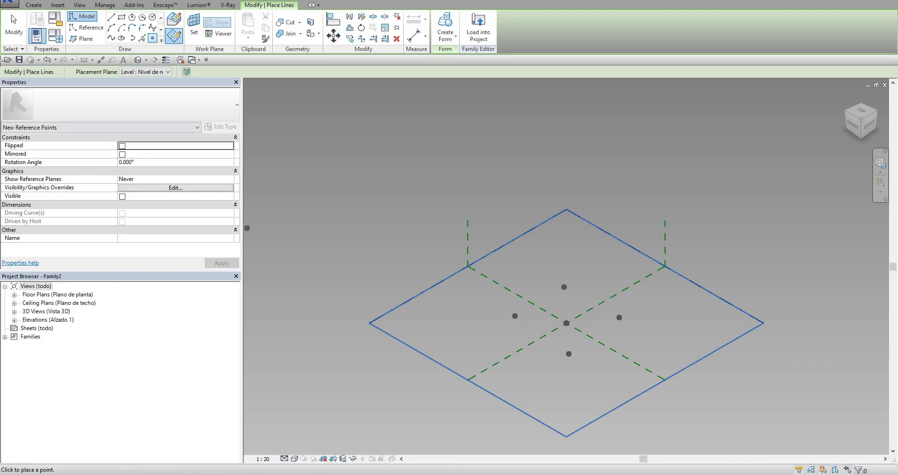
pyautogui.click(15, 37)
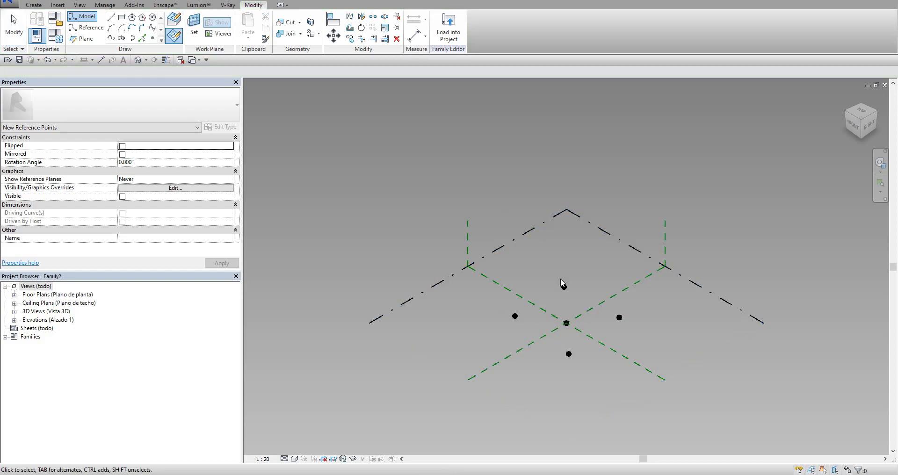
# Make the centre point and the top, right and left reference points adaptive
pyautogui.click(567, 323)
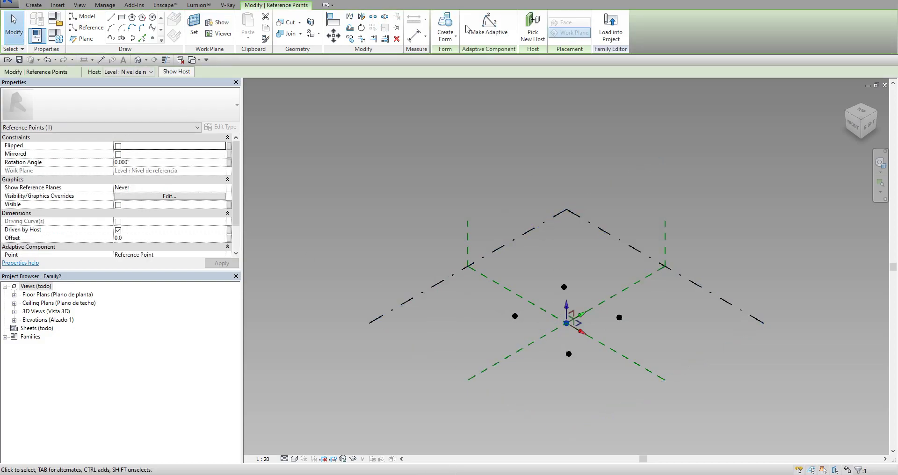
pyautogui.click(564, 287)
pyautogui.keyDown('ctrl'); pyautogui.click(619, 317); pyautogui.keyUp('ctrl')
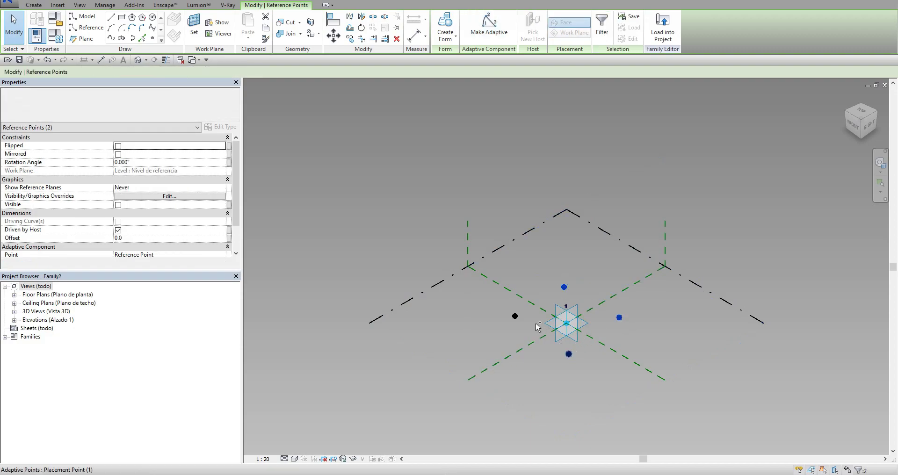
pyautogui.keyDown('ctrl'); pyautogui.click(515, 316); pyautogui.keyUp('ctrl')
pyautogui.click(488, 26)
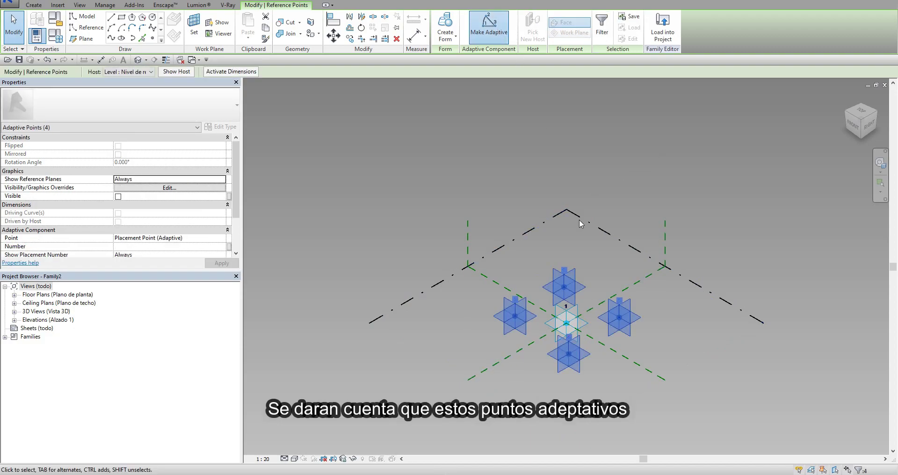
# Inspect the adaptive points from the front view, then orbit back to a perspective view
pyautogui.scroll(2, 646, 340)
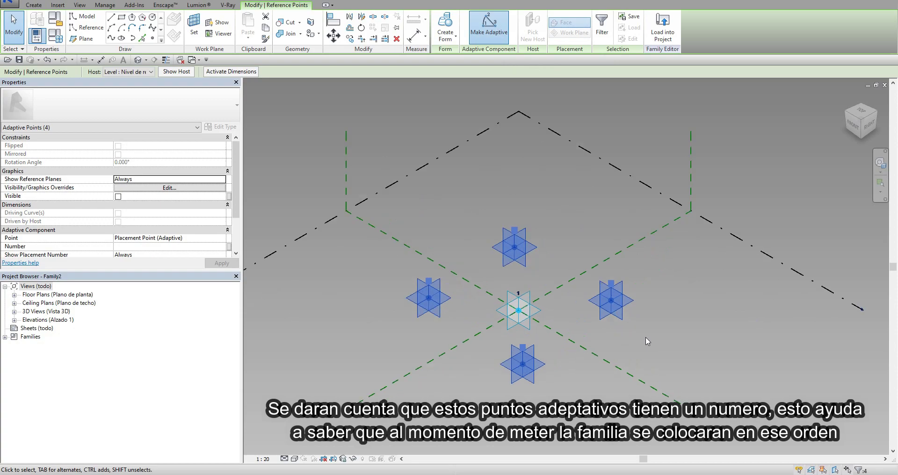
pyautogui.click(853, 124)
pyautogui.press('m')
pyautogui.press('v')
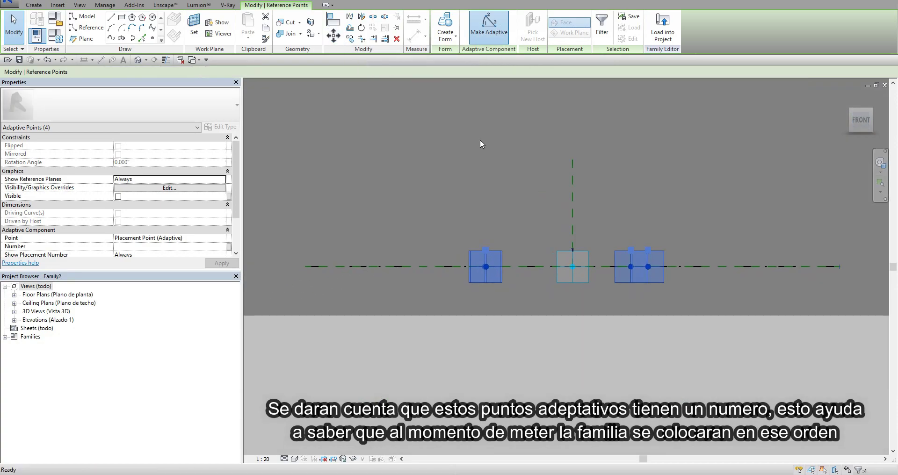
pyautogui.press('Escape')
pyautogui.moveTo(624, 155)
pyautogui.keyDown('shift'); pyautogui.mouseDown(button='middle')
pyautogui.moveTo(614, 312)
pyautogui.moveTo(706, 266)
pyautogui.mouseUp(button='middle'); pyautogui.keyUp('shift')
pyautogui.press('Escape')
pyautogui.moveTo(626, 233)
pyautogui.keyDown('shift'); pyautogui.mouseDown(button='middle')
pyautogui.moveTo(565, 285)
pyautogui.moveTo(543, 271)
pyautogui.mouseUp(button='middle'); pyautogui.keyUp('shift')
pyautogui.click(542, 271)
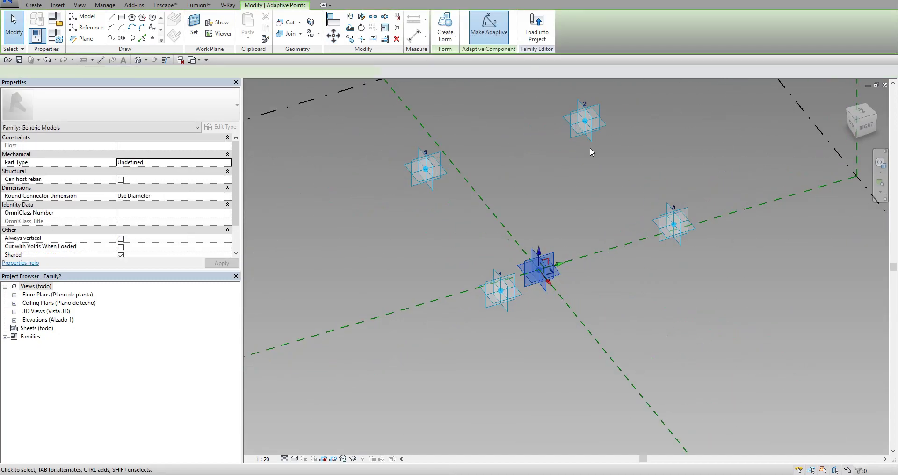
pyautogui.keyDown('ctrl'); pyautogui.click(592, 136); pyautogui.keyUp('ctrl')
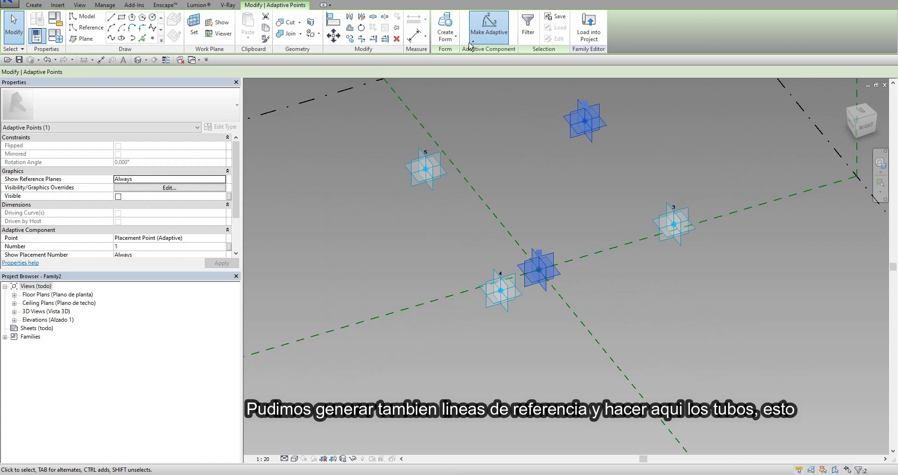
pyautogui.click(109, 39)
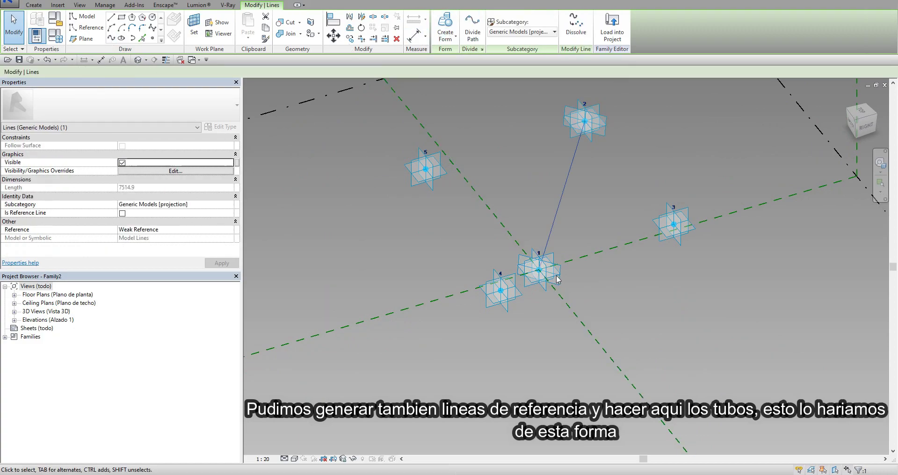
pyautogui.click(576, 280)
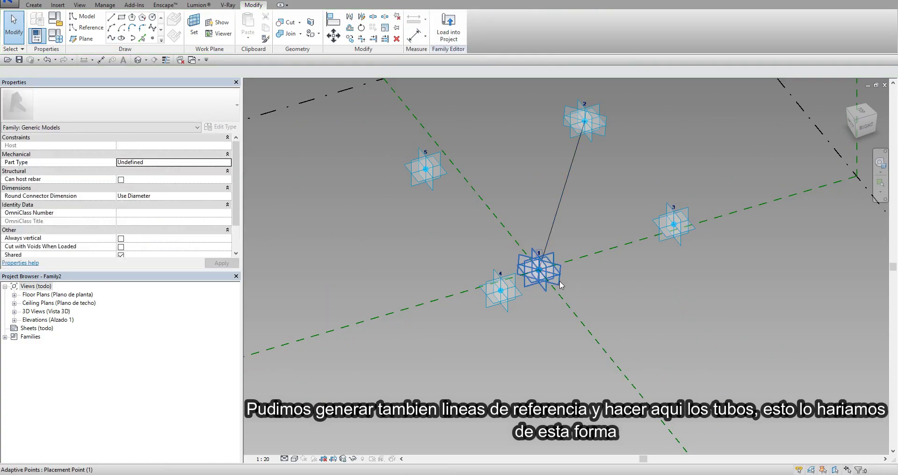
pyautogui.click(541, 269)
pyautogui.keyDown('ctrl'); pyautogui.click(674, 240); pyautogui.keyUp('ctrl')
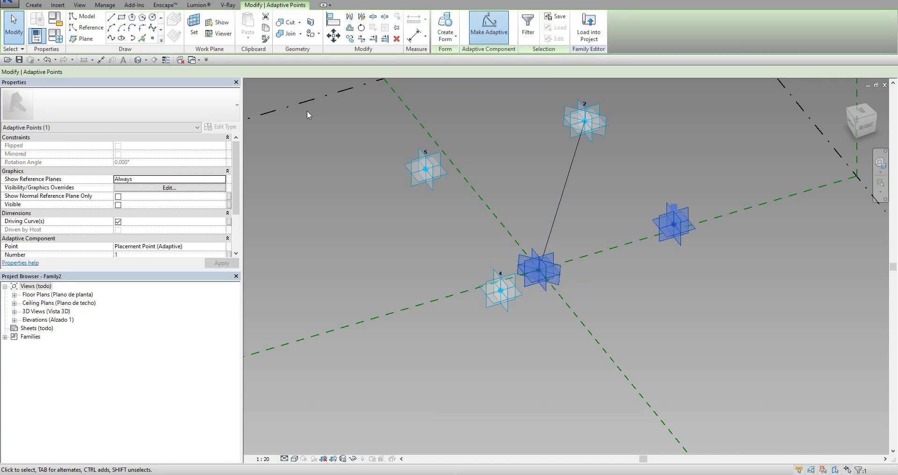
pyautogui.click(110, 38)
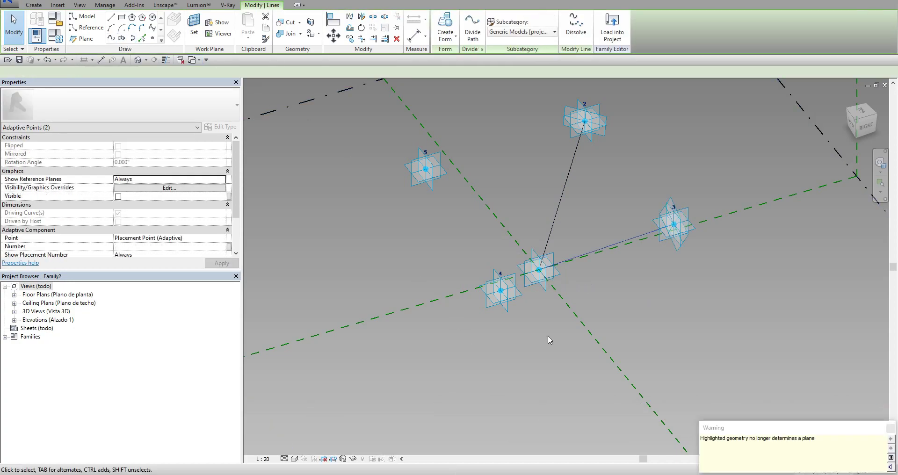
pyautogui.click(606, 304)
pyautogui.moveTo(606, 304)
pyautogui.keyDown('shift'); pyautogui.mouseDown(button='middle')
pyautogui.moveTo(645, 340)
pyautogui.moveTo(739, 347)
pyautogui.mouseUp(button='middle'); pyautogui.keyUp('shift')
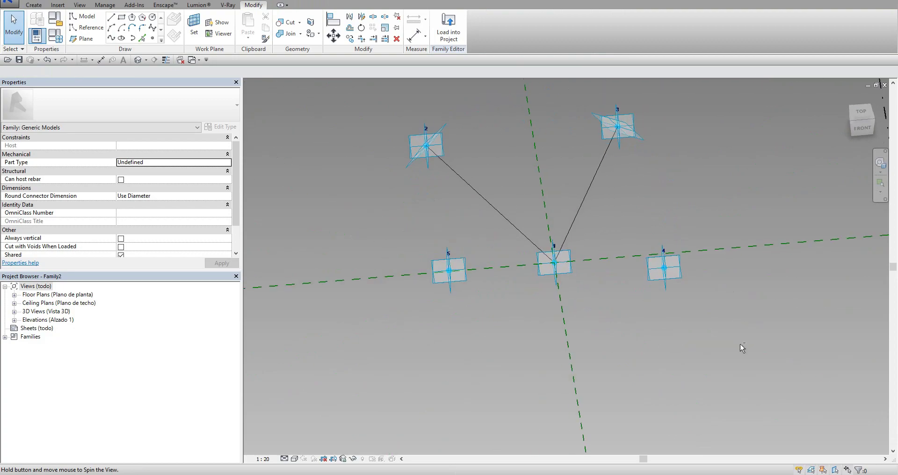
pyautogui.click(568, 264)
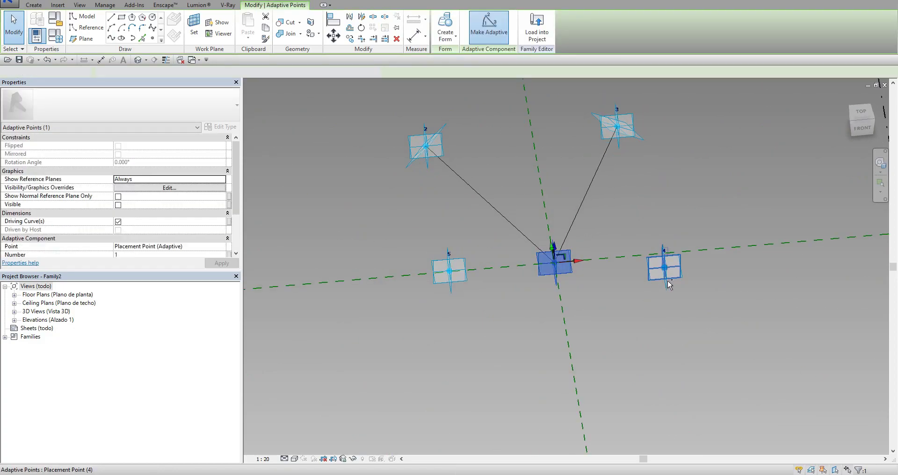
pyautogui.keyDown('ctrl'); pyautogui.click(665, 278); pyautogui.keyUp('ctrl')
pyautogui.click(612, 319)
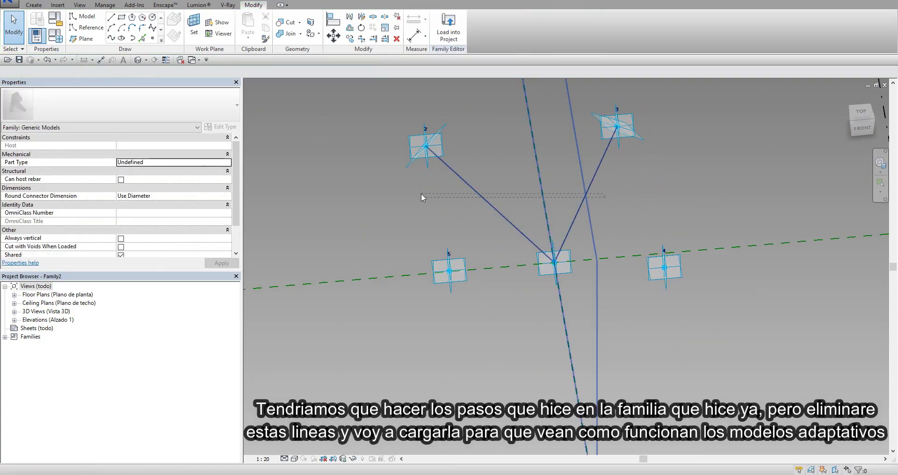
pyautogui.click(506, 220)
pyautogui.press('Delete')
pyautogui.keyDown('shift'); pyautogui.moveTo(472, 282); pyautogui.dragTo(622, 293, button='middle'); pyautogui.keyUp('shift')
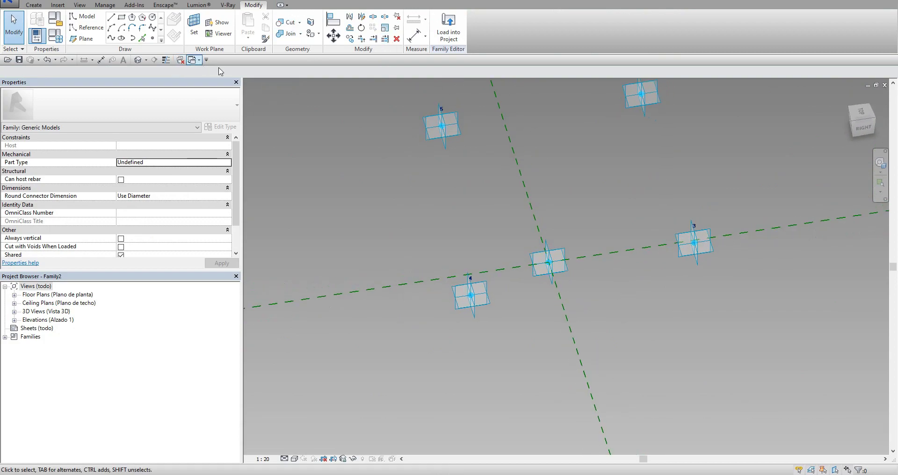
# Close the inactive views and switch to the Family1 3D view
pyautogui.click(192, 60)
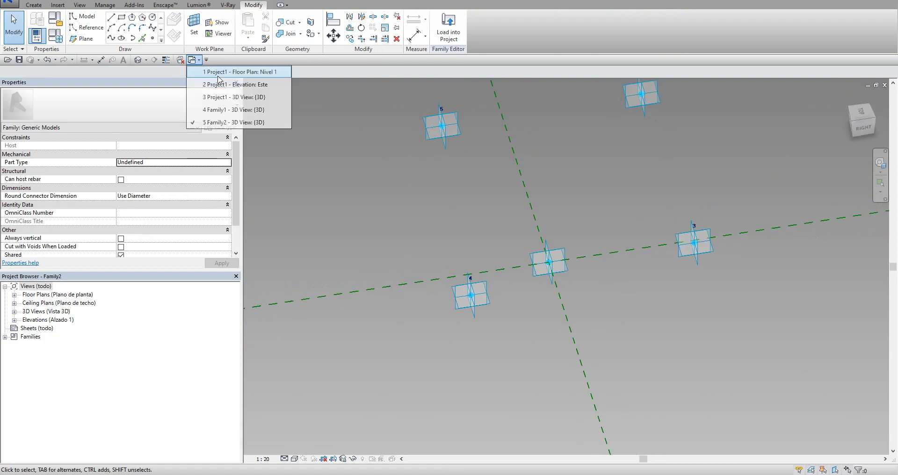
pyautogui.click(180, 60)
pyautogui.click(193, 60)
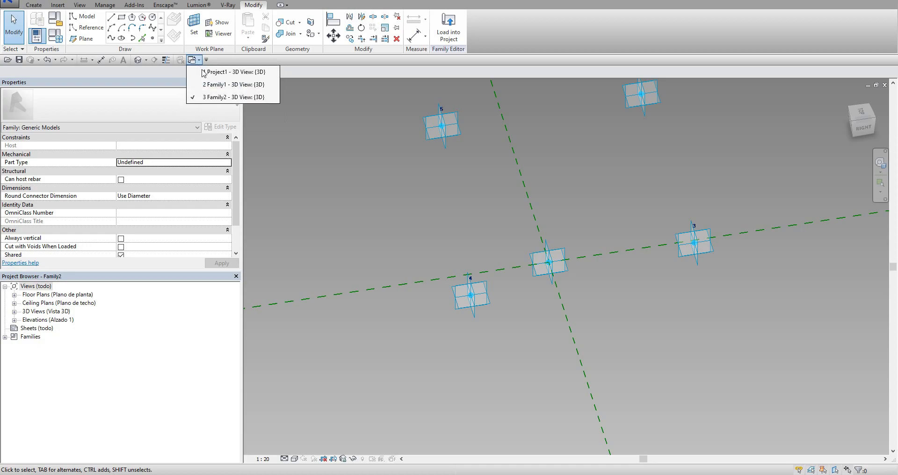
pyautogui.click(232, 85)
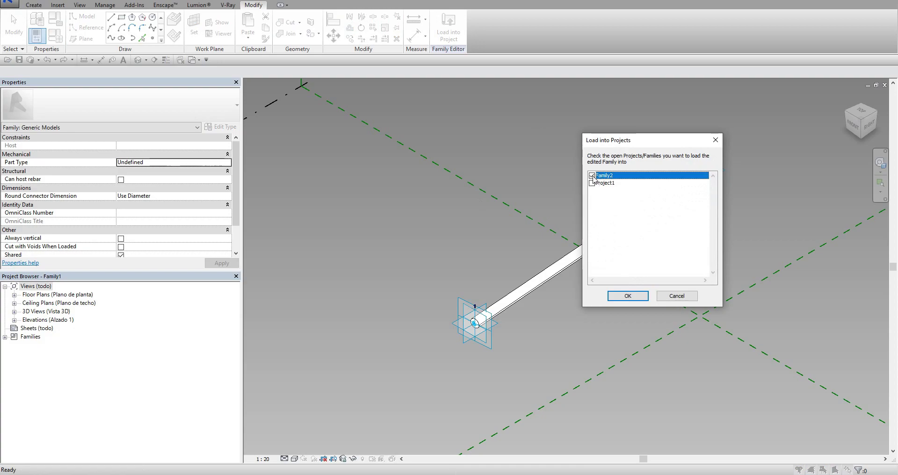
# Load Family1 into Family2 and place four bars from point 1 to points 2, 3, 4, 5
pyautogui.click(627, 296)
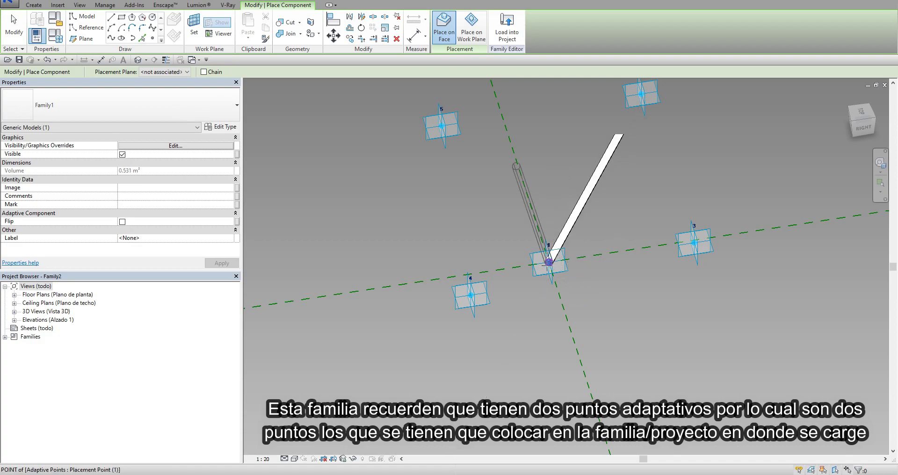
pyautogui.click(549, 261)
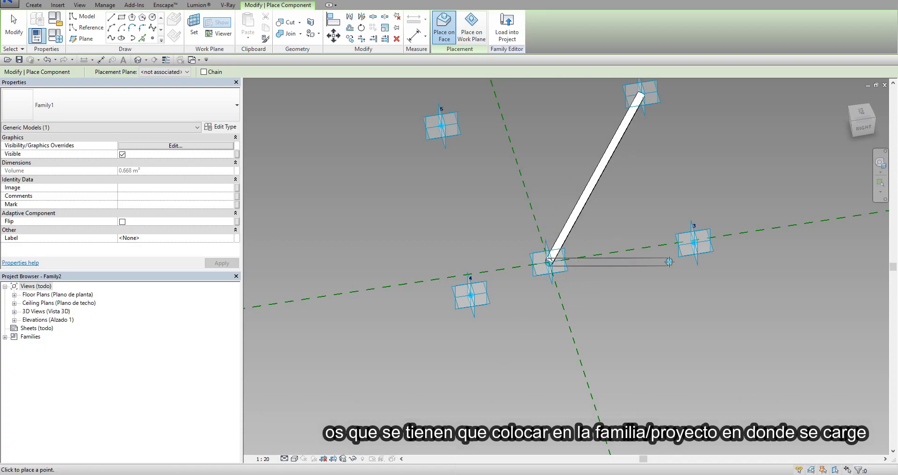
pyautogui.click(693, 242)
pyautogui.click(549, 262)
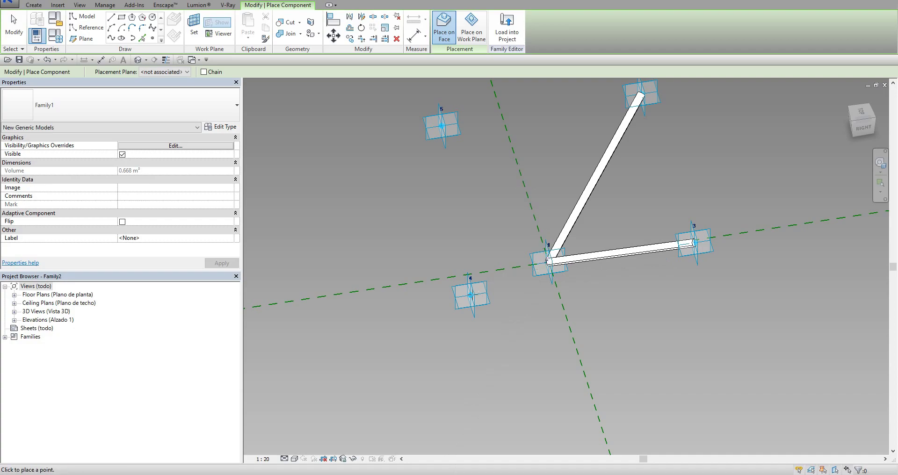
pyautogui.click(471, 295)
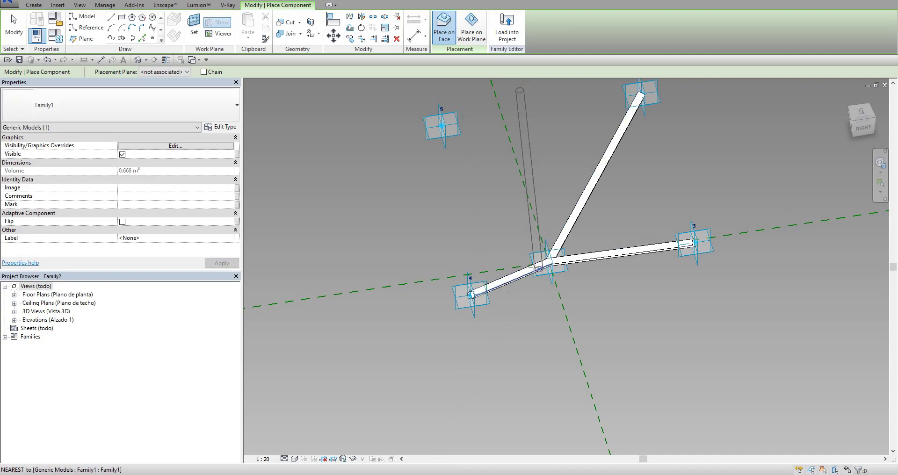
pyautogui.keyDown('shift'); pyautogui.moveTo(541, 257); pyautogui.dragTo(594, 277, button='middle'); pyautogui.keyUp('shift')
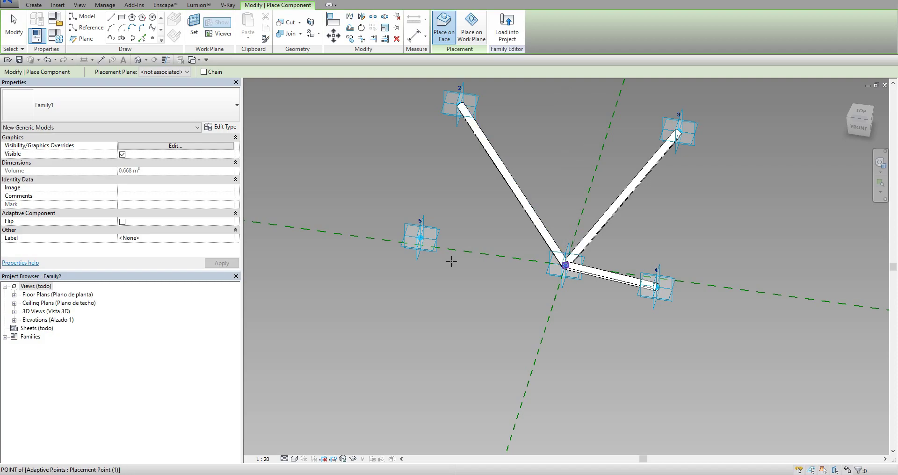
pyautogui.click(351, 241)
pyautogui.click(7, 25)
pyautogui.moveTo(663, 324)
pyautogui.keyDown('shift'); pyautogui.mouseDown(button='middle')
pyautogui.moveTo(630, 315)
pyautogui.moveTo(518, 148)
pyautogui.mouseUp(button='middle'); pyautogui.keyUp('shift')
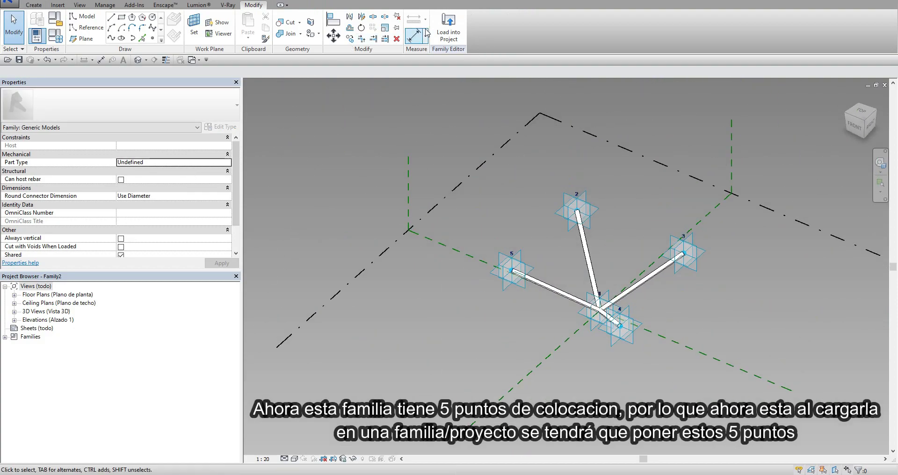
# Load the family into Project1
pyautogui.click(448, 27)
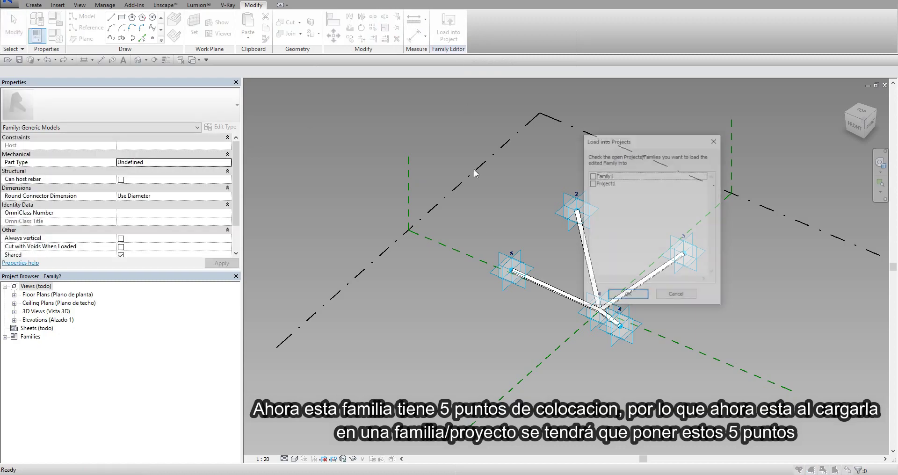
pyautogui.click(592, 183)
pyautogui.click(628, 296)
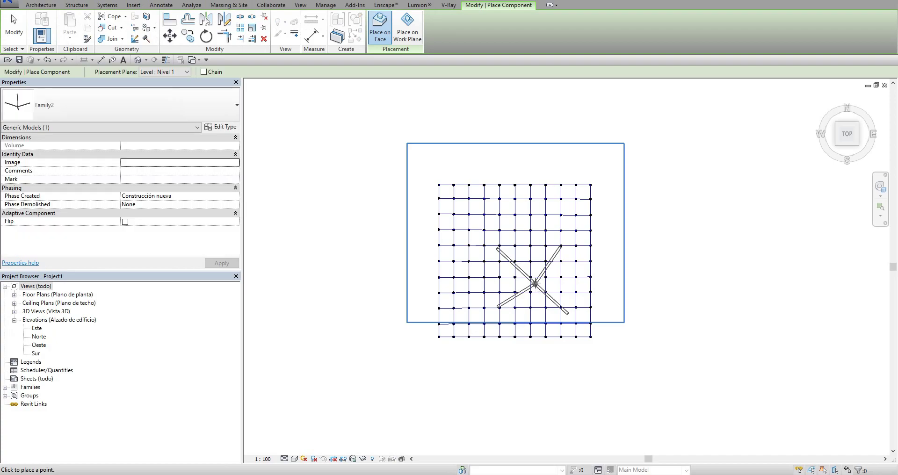
# Place two X-shaped components on roof grid nodes, centres set on the work plane
pyautogui.click(407, 28)
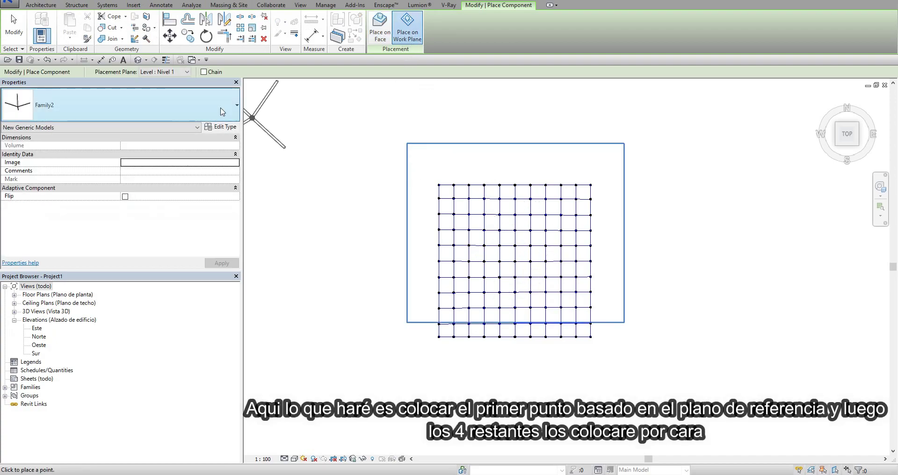
pyautogui.scroll(2, 471, 201)
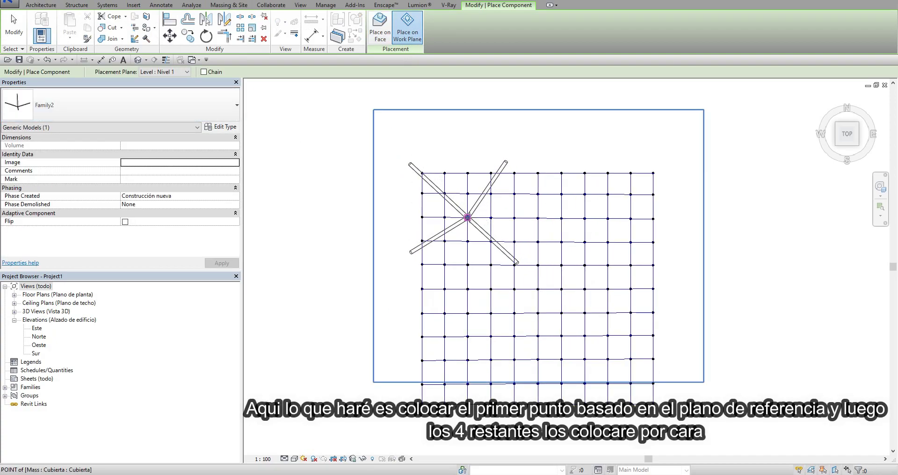
pyautogui.click(467, 217)
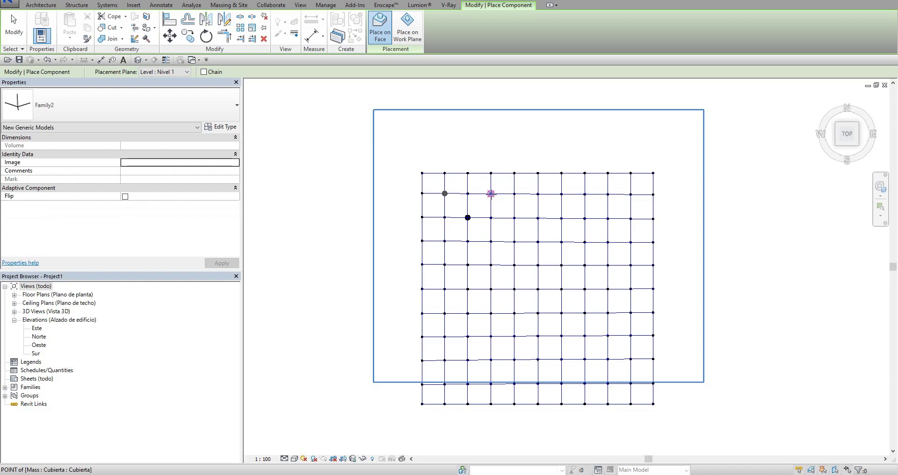
pyautogui.click(490, 193)
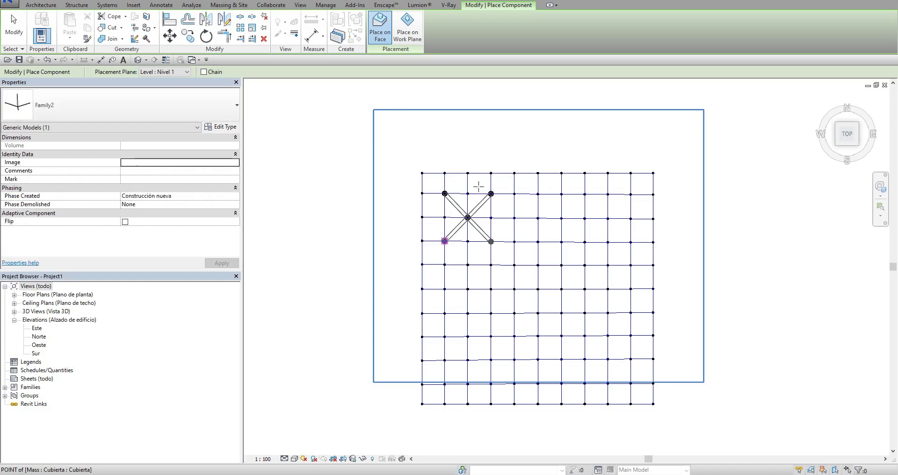
pyautogui.click(407, 29)
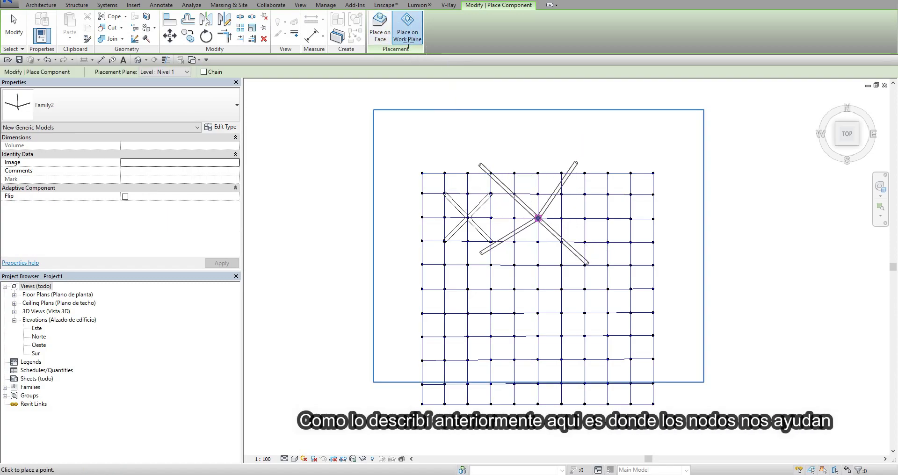
pyautogui.click(538, 218)
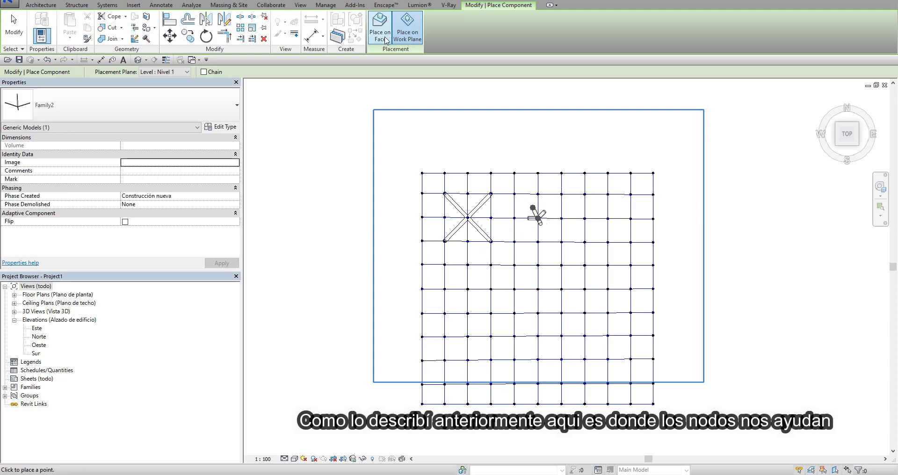
pyautogui.click(513, 193)
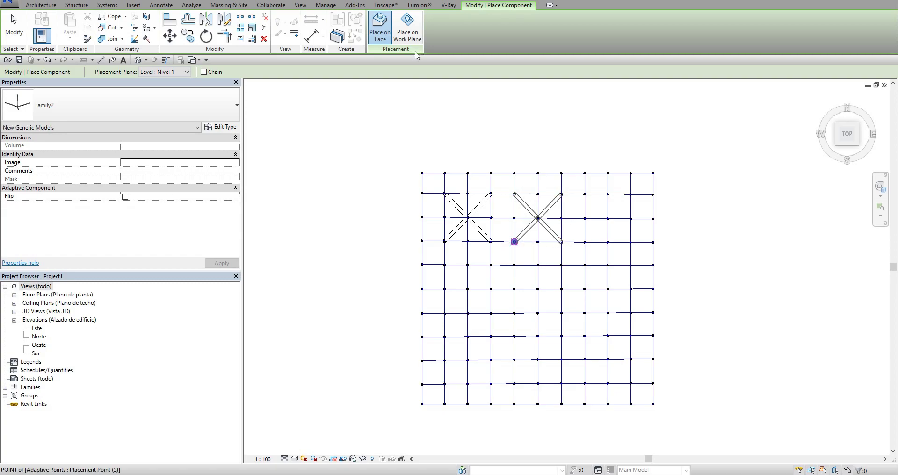
pyautogui.click(407, 28)
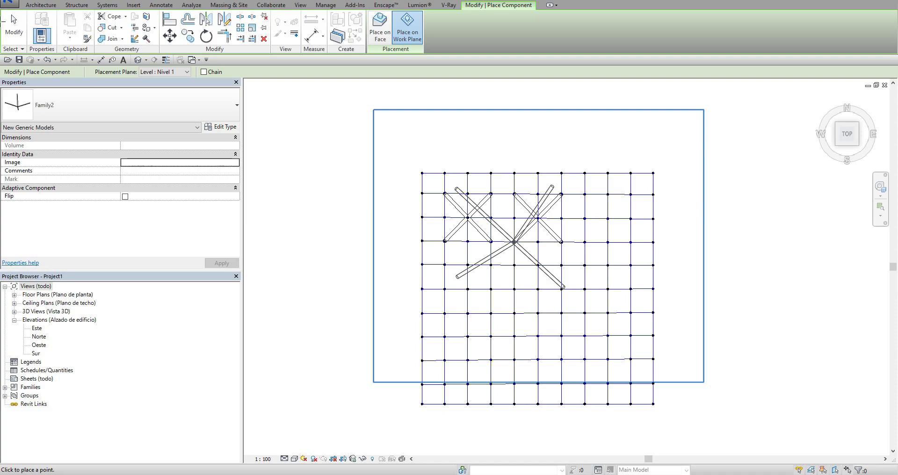
pyautogui.click(17, 35)
pyautogui.moveTo(551, 204); pyautogui.dragTo(460, 204, button='middle')
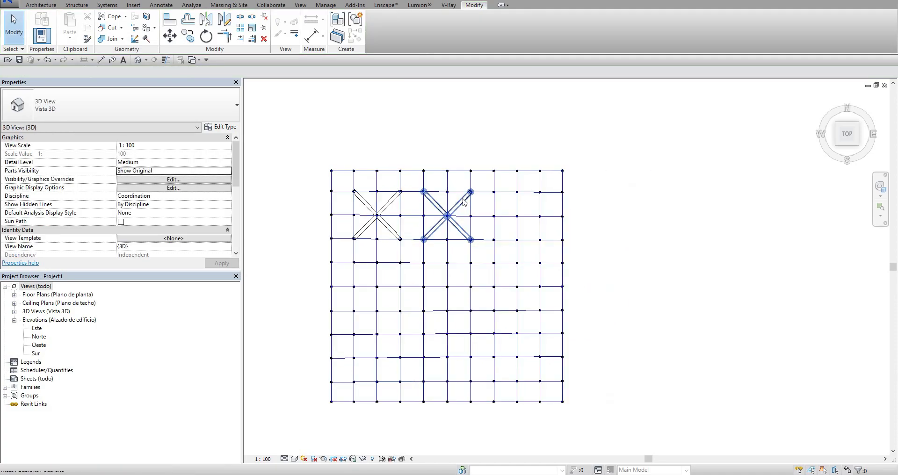
# Create a third X frame with Create Similar, fixing its centre and corners on grid nodes
pyautogui.click(460, 202)
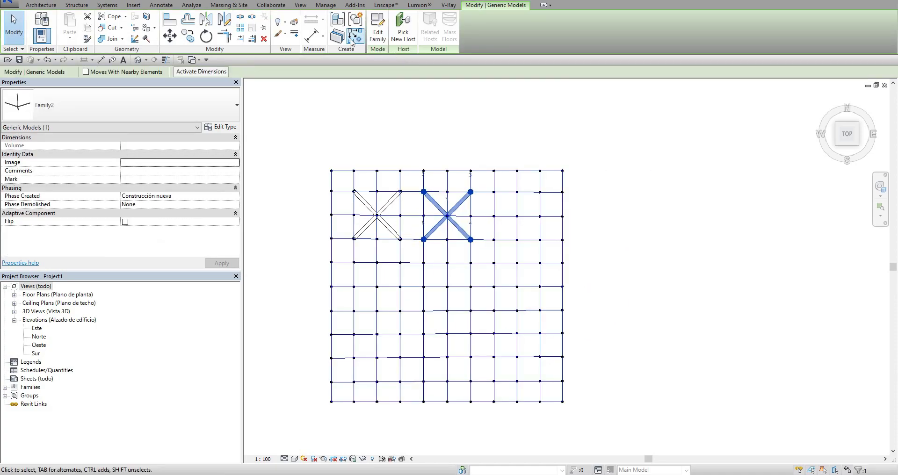
pyautogui.press('c')
pyautogui.press('s')
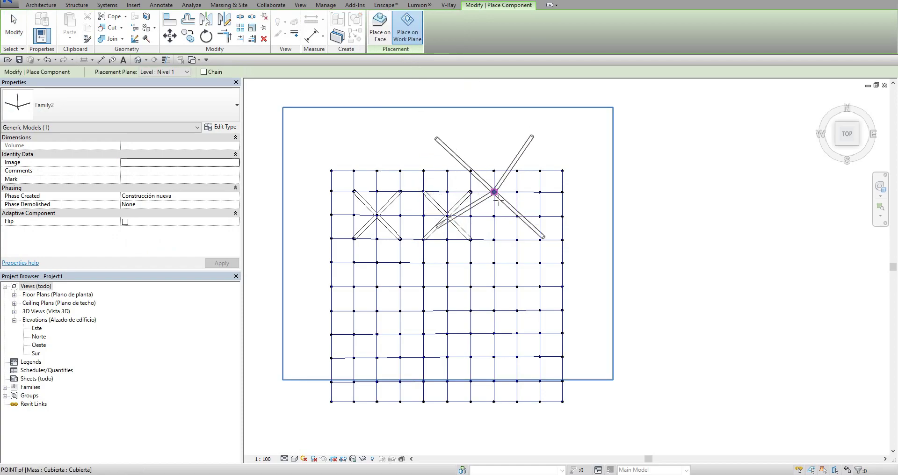
pyautogui.click(517, 216)
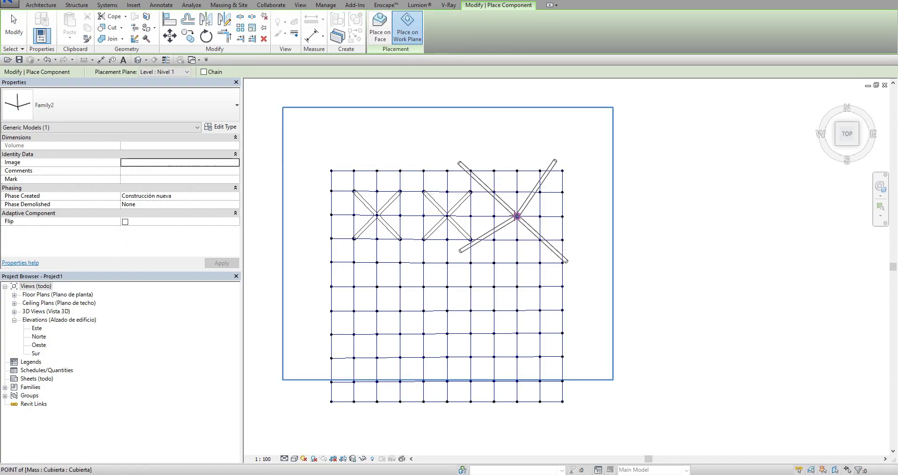
pyautogui.click(386, 36)
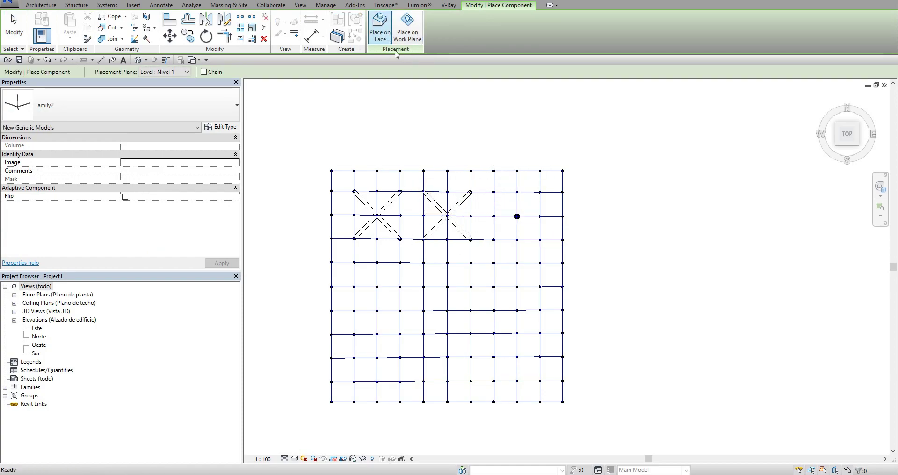
pyautogui.click(494, 191)
pyautogui.click(539, 192)
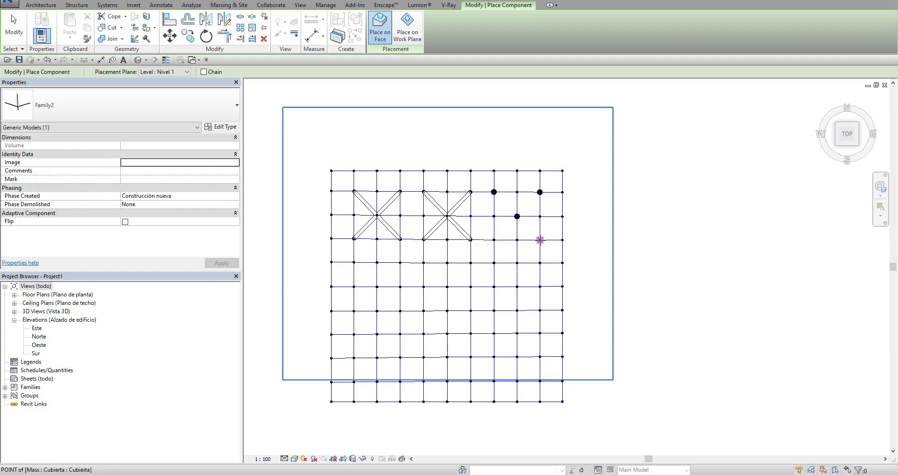
pyautogui.click(494, 239)
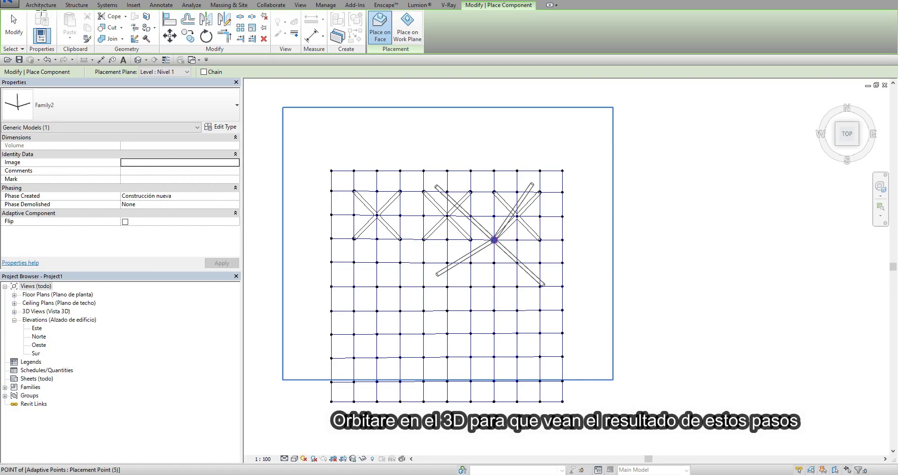
# Cancel placement, check the frames in perspective, and return to the top view
pyautogui.press('Escape')
pyautogui.hotkey('ctrl', 'Tab')
pyautogui.moveTo(577, 260)
pyautogui.keyDown('shift'); pyautogui.mouseDown(button='middle')
pyautogui.moveTo(479, 125)
pyautogui.moveTo(652, 391)
pyautogui.moveTo(664, 370)
pyautogui.mouseUp(button='middle'); pyautogui.keyUp('shift')
pyautogui.click(847, 126)
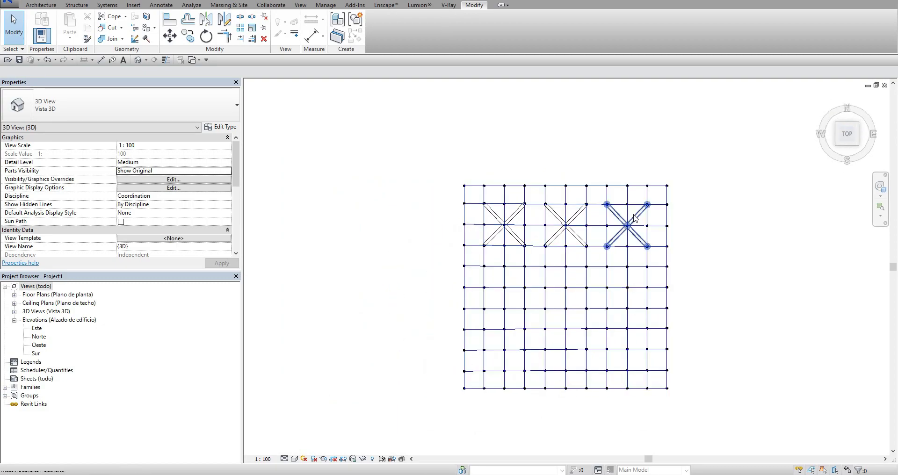
# Place lower-left, middle and lower-right X frames across the lower grid row
pyautogui.click(634, 218)
pyautogui.press('c')
pyautogui.press('s')
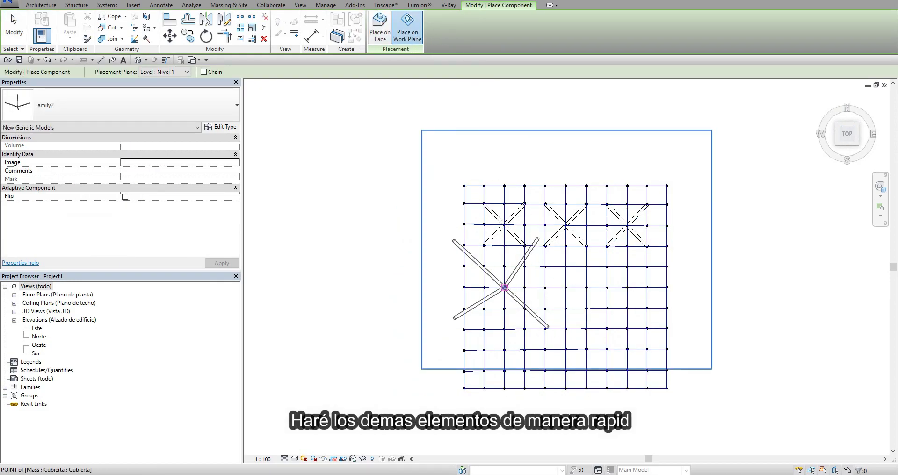
pyautogui.click(504, 287)
pyautogui.click(484, 266)
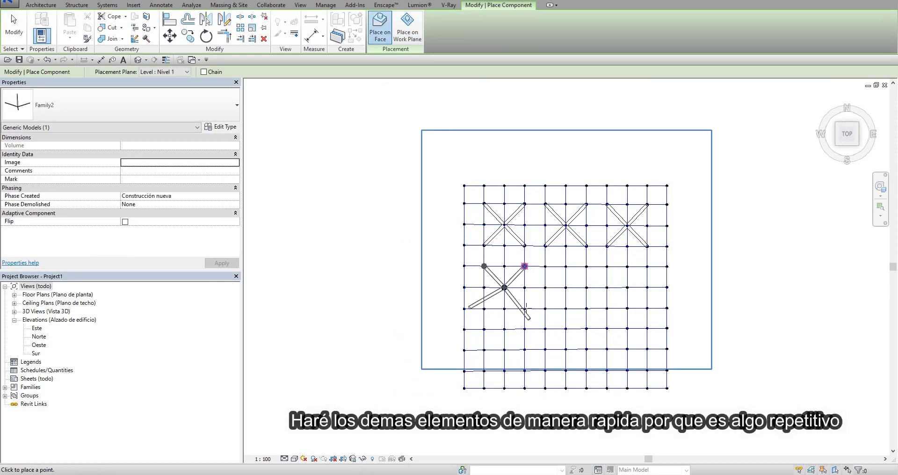
pyautogui.click(484, 309)
pyautogui.click(566, 287)
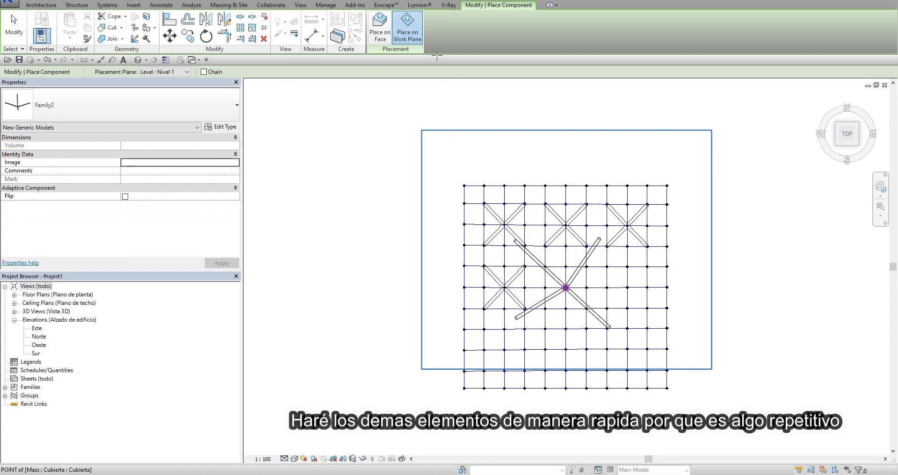
pyautogui.click(546, 267)
pyautogui.click(587, 308)
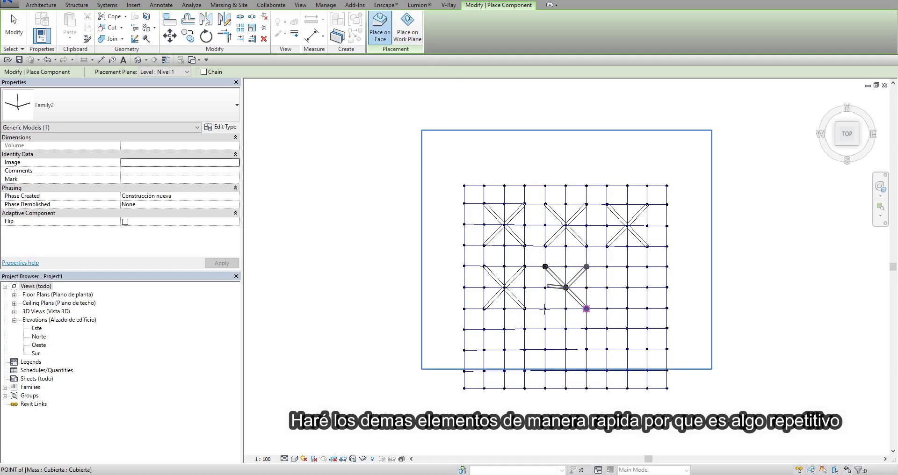
pyautogui.click(545, 309)
pyautogui.click(627, 287)
pyautogui.click(606, 266)
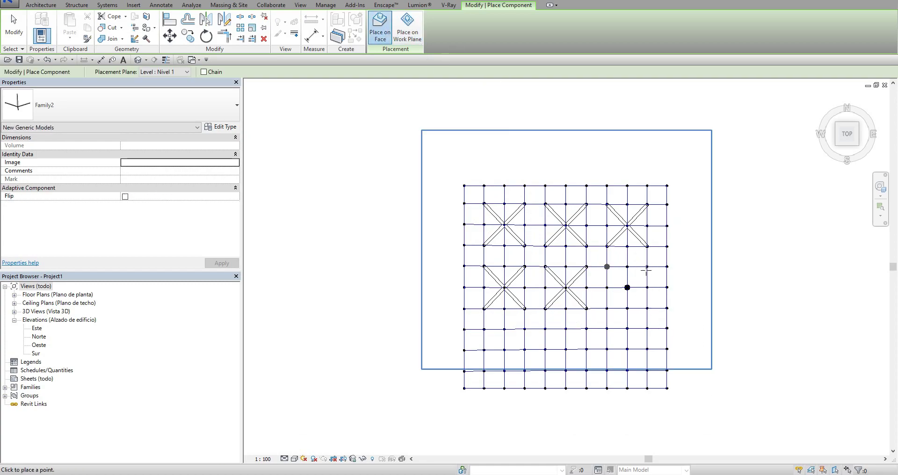
pyautogui.click(647, 308)
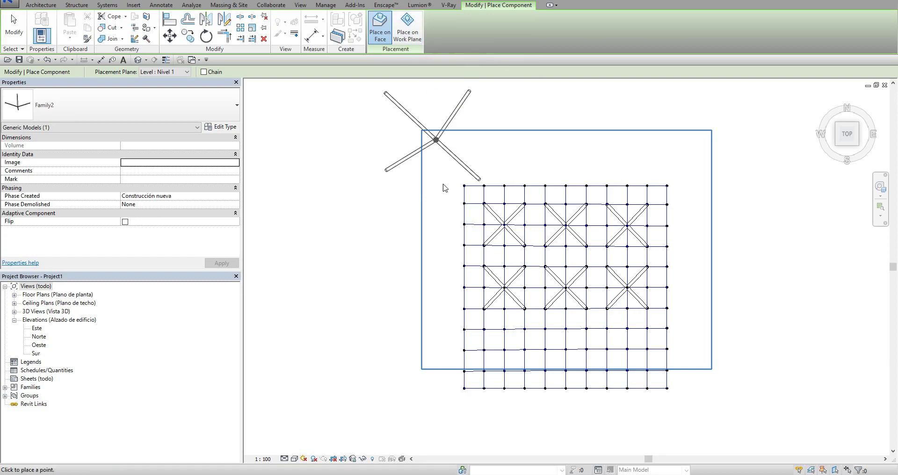
# Place a bottom-row X frame on the lower grid nodes, then end placement
pyautogui.moveTo(499, 340); pyautogui.dragTo(471, 200, button='middle')
pyautogui.click(475, 210)
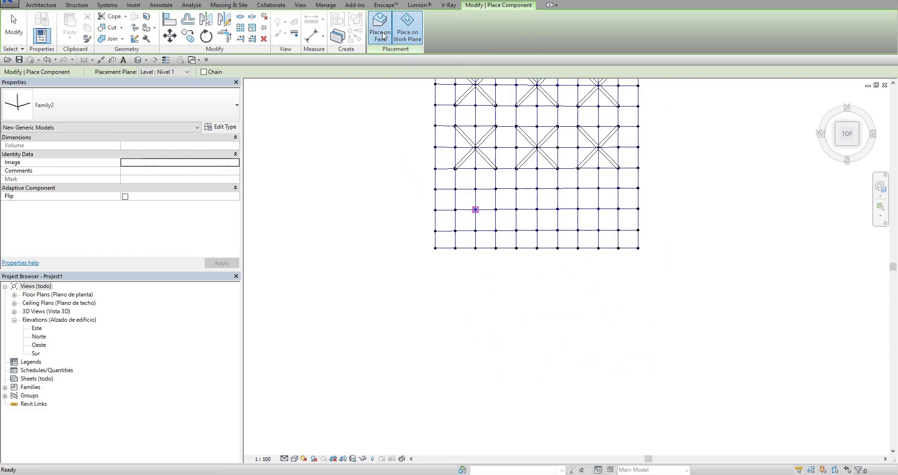
pyautogui.click(496, 231)
pyautogui.click(2, 32)
pyautogui.click(433, 229)
pyautogui.scroll(2, 433, 229)
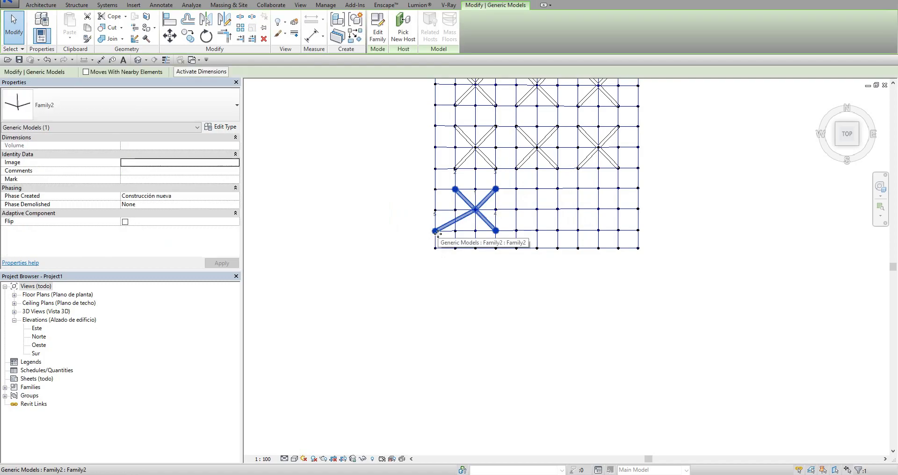
pyautogui.click(433, 227)
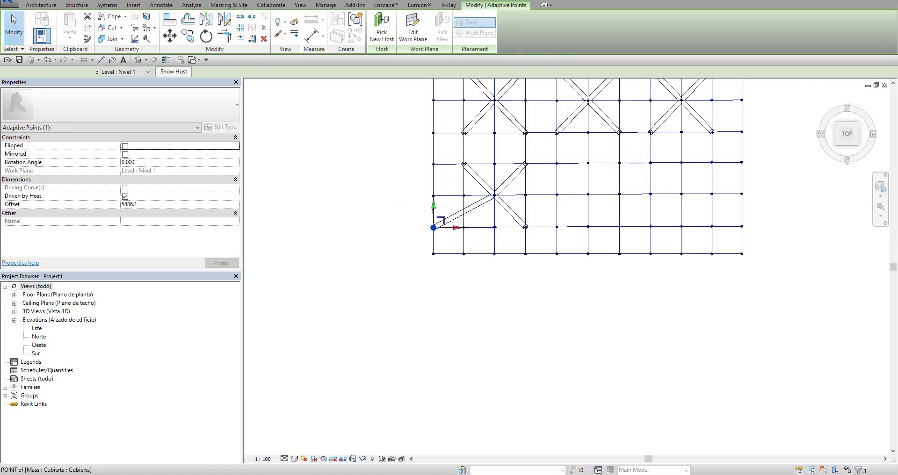
pyautogui.press('Escape')
# Add two more X frames via Create Similar, clicking four corner nodes for each
pyautogui.click(463, 201)
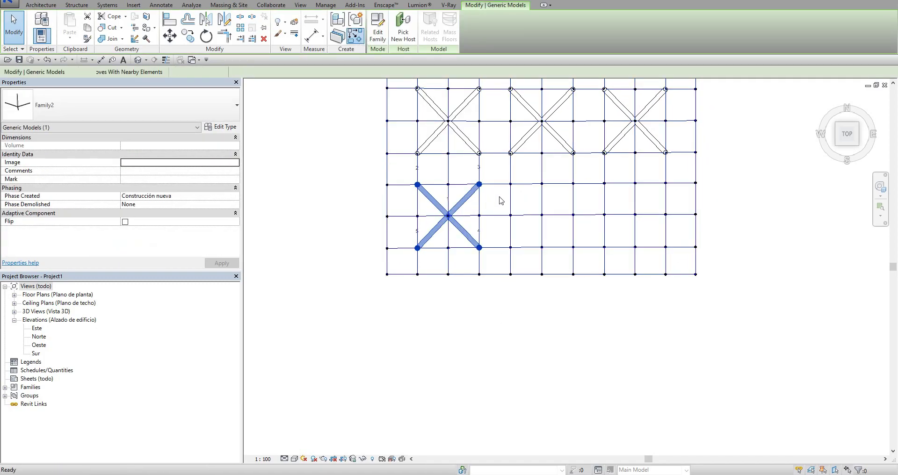
pyautogui.press('c')
pyautogui.press('s')
pyautogui.click(510, 184)
pyautogui.click(572, 183)
pyautogui.click(510, 247)
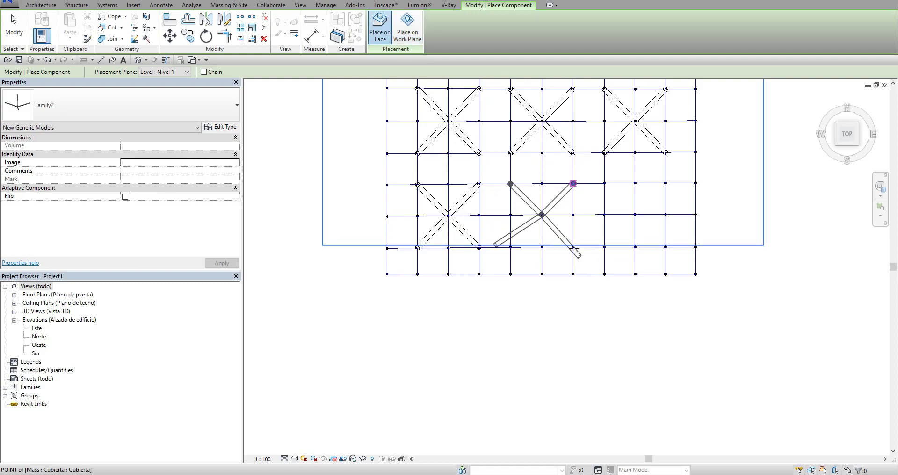
pyautogui.click(573, 247)
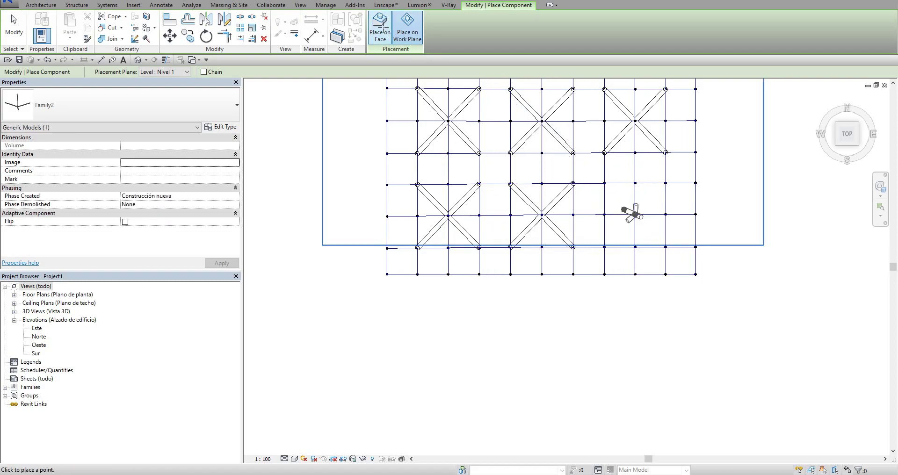
pyautogui.click(605, 184)
pyautogui.click(665, 183)
pyautogui.click(604, 246)
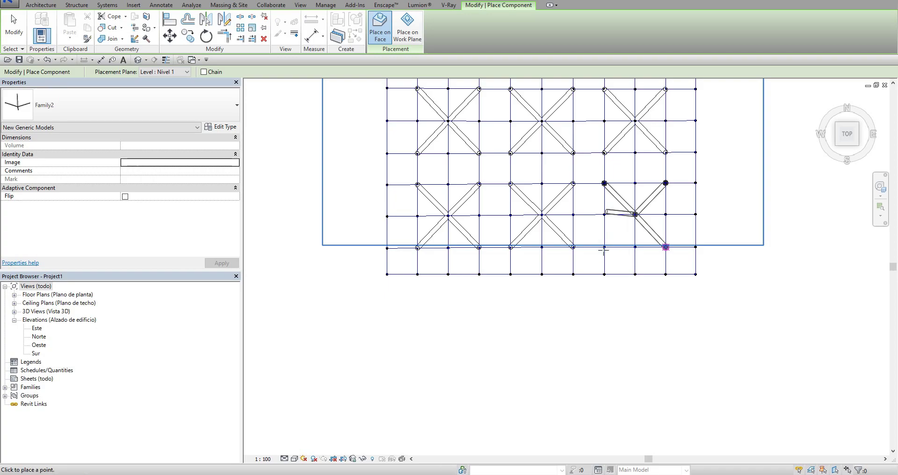
pyautogui.click(665, 247)
pyautogui.press('Escape')
pyautogui.press('Escape')
pyautogui.scroll(-3, 584, 263)
# Close the Family1 family view without saving
pyautogui.moveTo(584, 263)
pyautogui.keyDown('shift'); pyautogui.mouseDown(button='middle')
pyautogui.moveTo(531, 170)
pyautogui.moveTo(633, 237)
pyautogui.mouseUp(button='middle'); pyautogui.keyUp('shift')
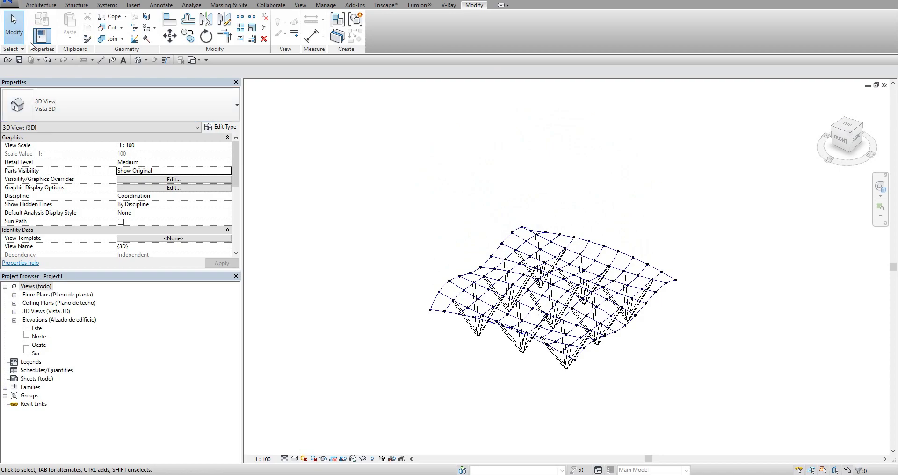
pyautogui.click(193, 60)
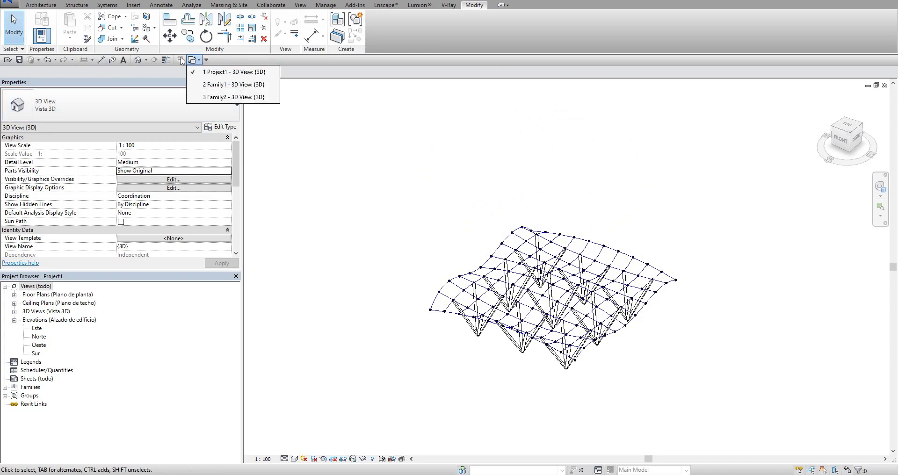
pyautogui.click(238, 88)
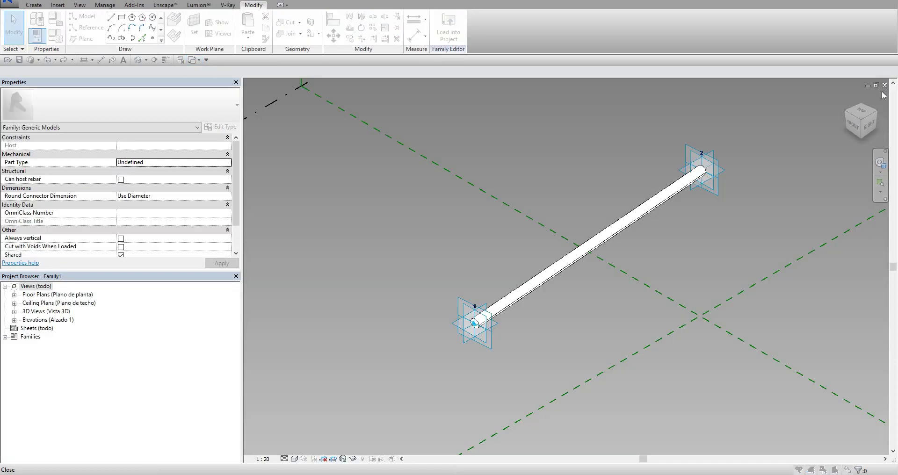
pyautogui.click(884, 86)
pyautogui.click(463, 237)
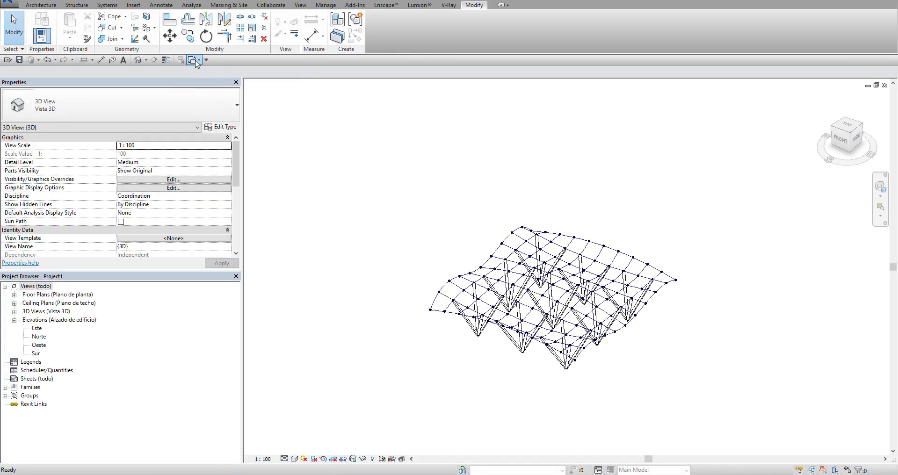
# Close the Family2 family view without saving
pyautogui.click(195, 63)
pyautogui.click(239, 85)
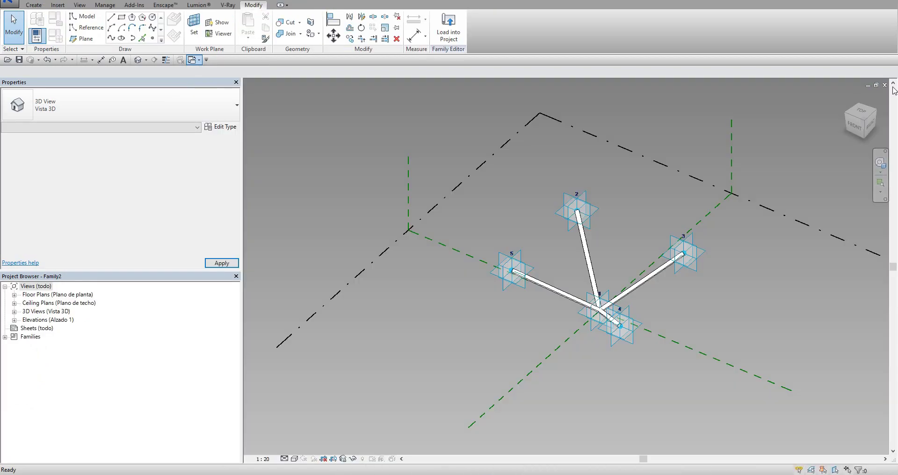
pyautogui.click(884, 85)
pyautogui.click(460, 238)
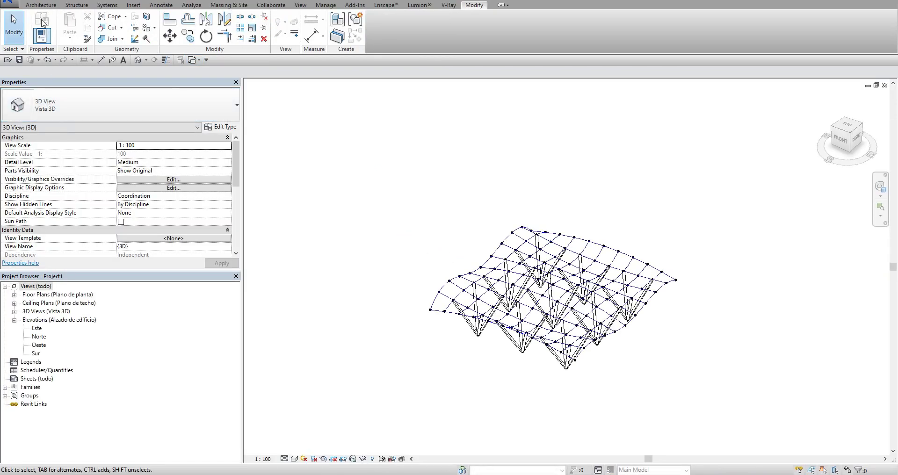
# Create a new family from the Spanish 'Modelo genérico métrico basado en patrón.rft' template
pyautogui.click(16, 8)
pyautogui.moveTo(34, 31)
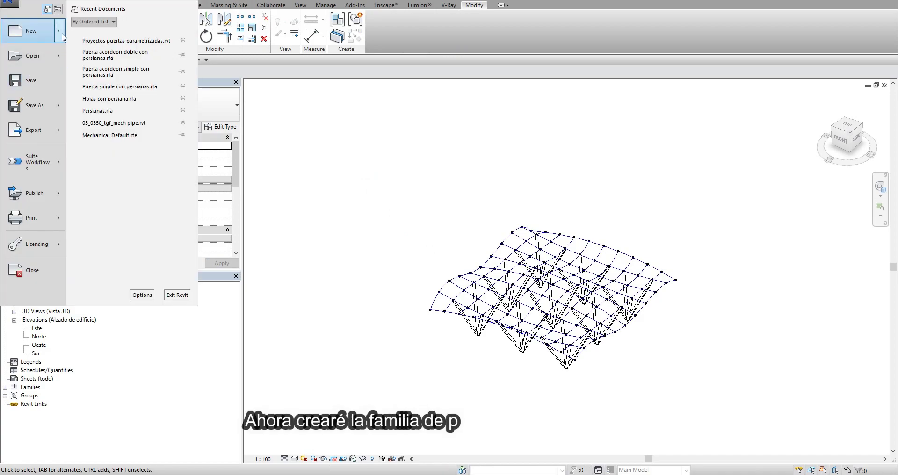
pyautogui.click(112, 61)
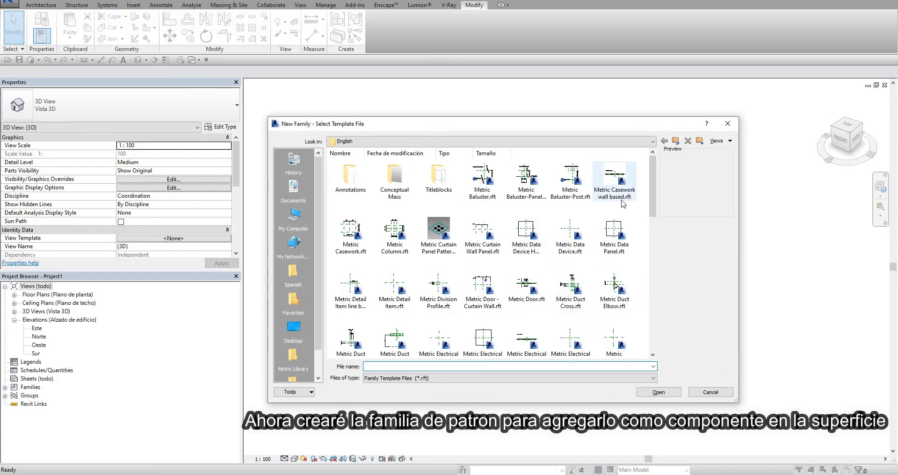
pyautogui.click(294, 273)
pyautogui.moveTo(654, 179); pyautogui.dragTo(654, 255)
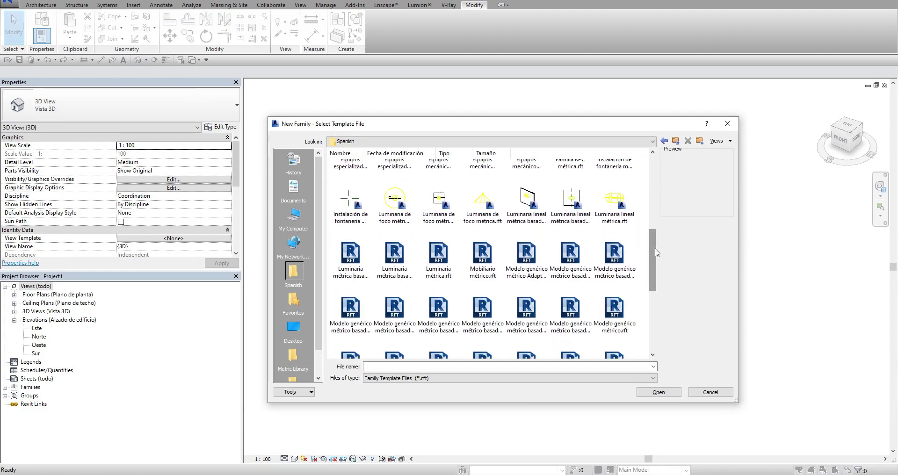
pyautogui.click(501, 306)
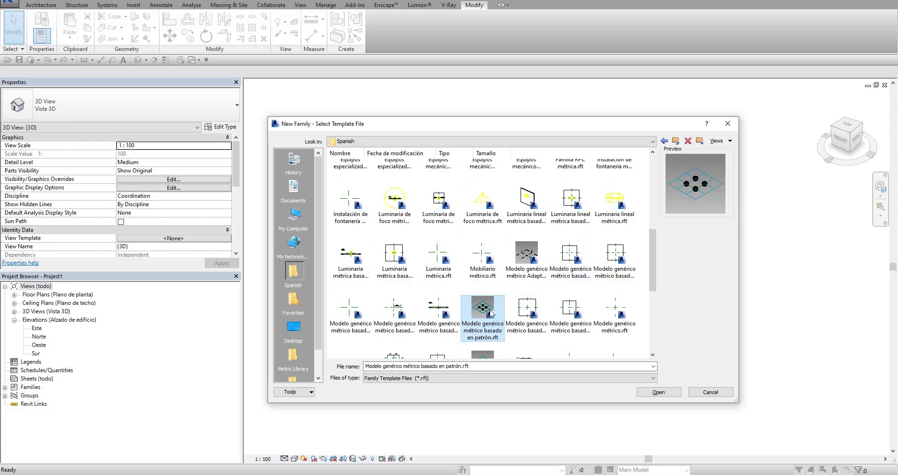
pyautogui.click(658, 392)
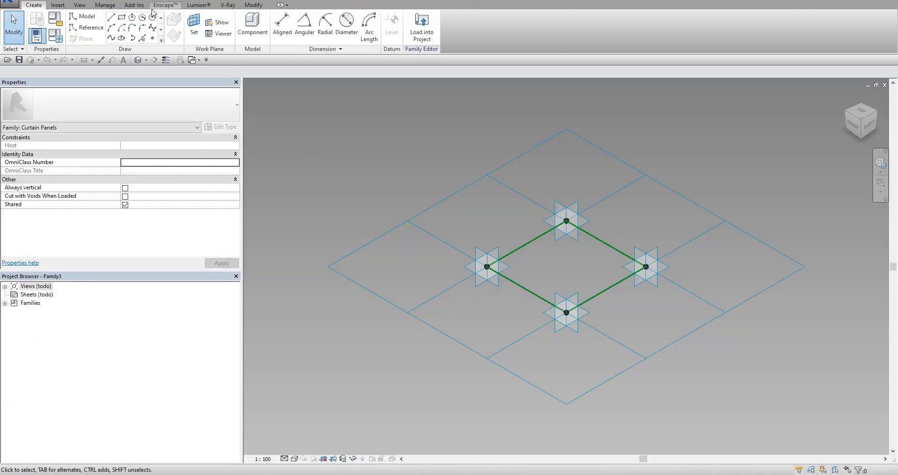
# Place reference points on the pattern's adaptive points, starting with the left one
pyautogui.click(153, 38)
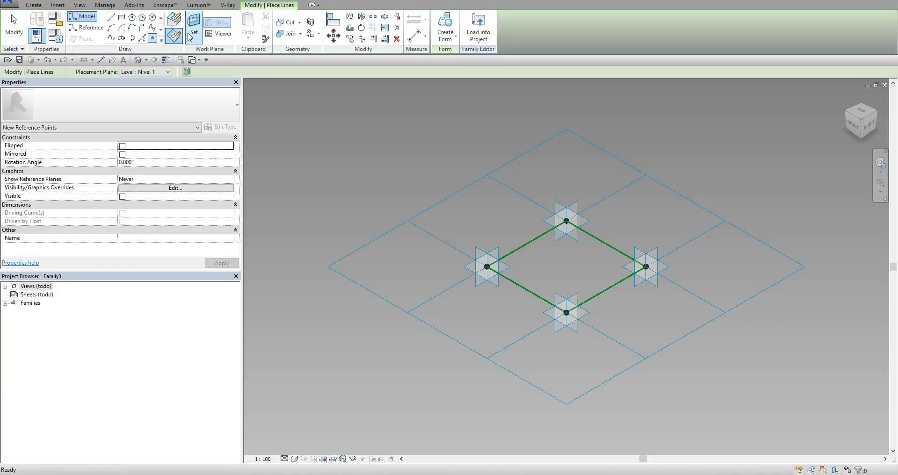
pyautogui.scroll(2, 471, 269)
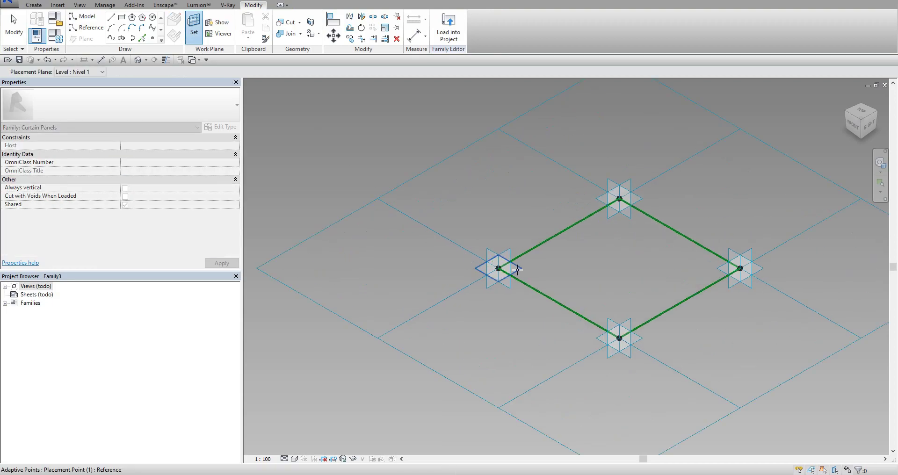
pyautogui.click(498, 269)
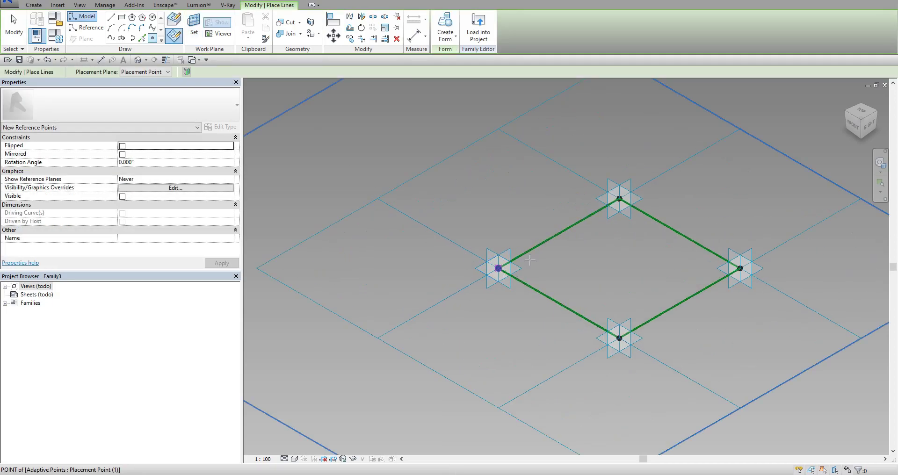
pyautogui.press('Escape')
pyautogui.press('Escape')
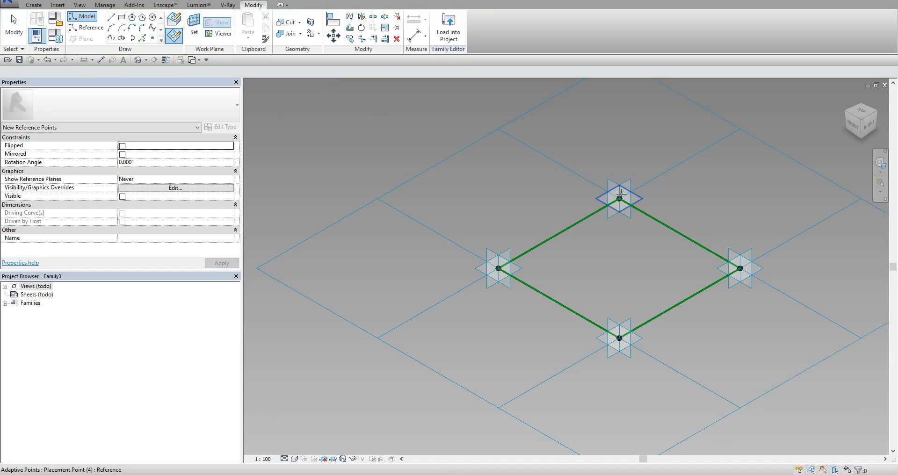
pyautogui.press('Return')
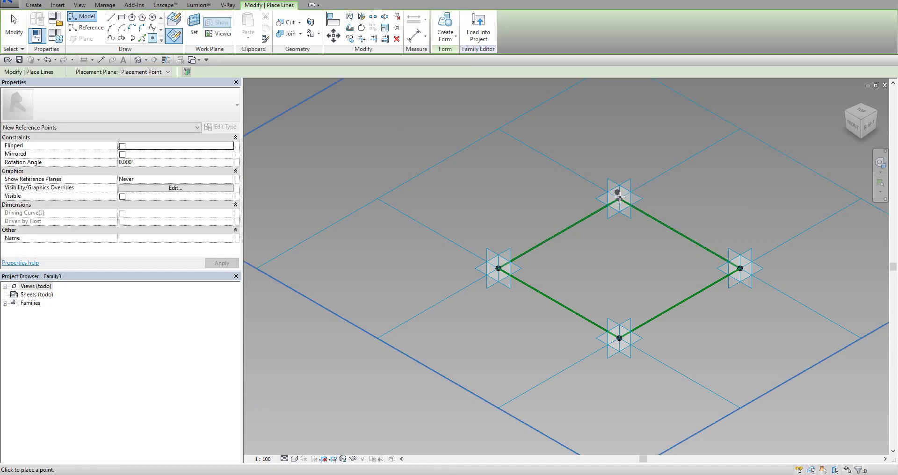
pyautogui.press('Escape')
pyautogui.press('Escape')
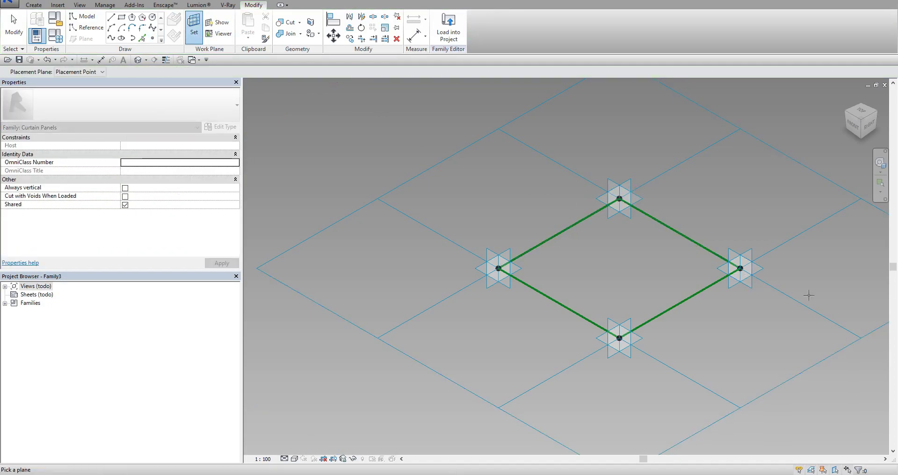
pyautogui.press('Return')
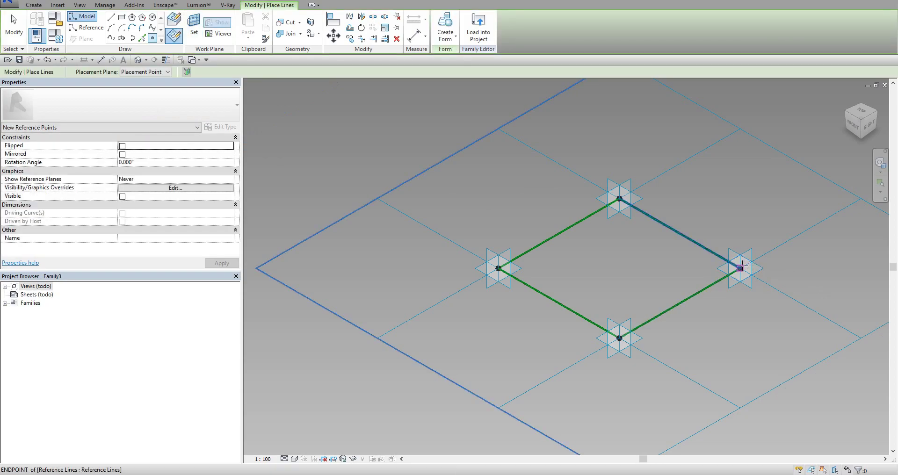
# Set a point's plane as the work plane and window-select the four points and outline
pyautogui.click(197, 28)
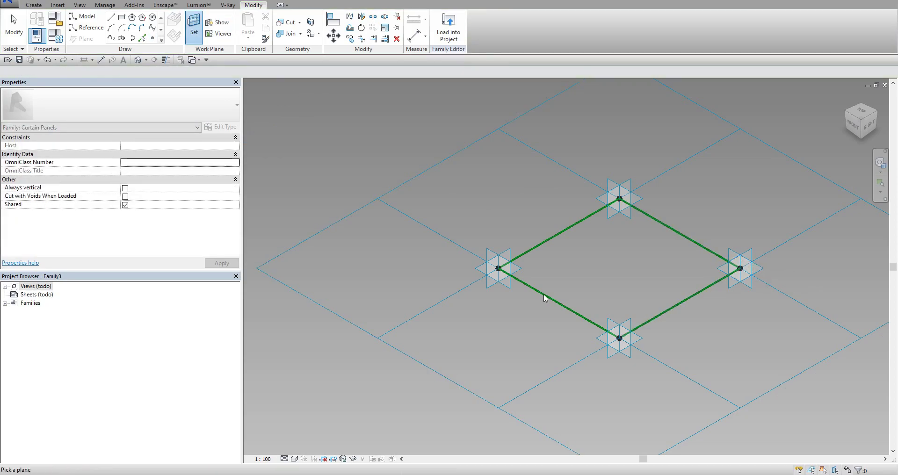
pyautogui.click(636, 340)
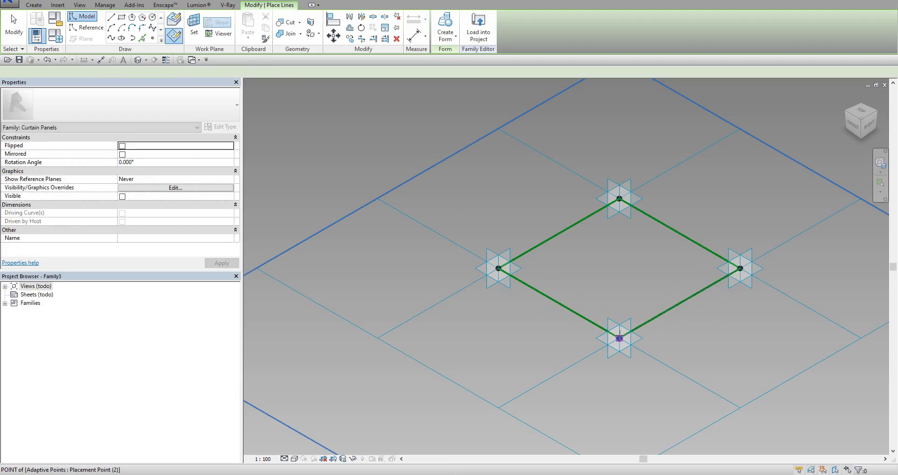
pyautogui.click(14, 28)
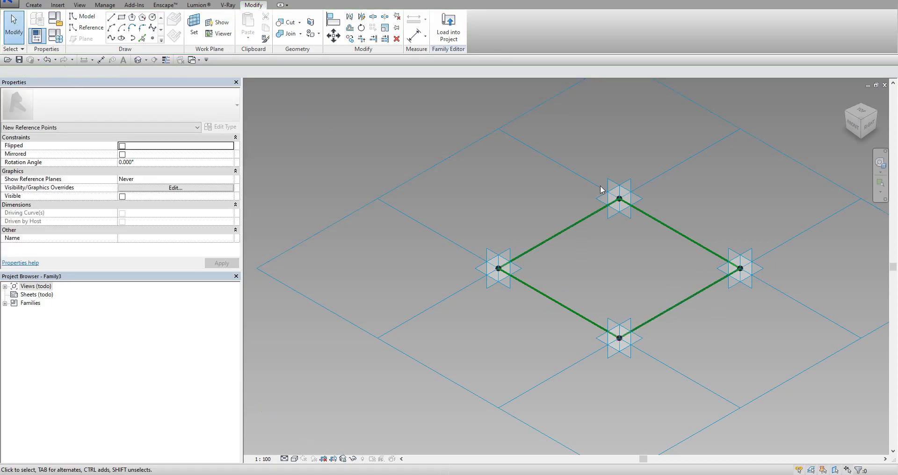
pyautogui.moveTo(472, 157); pyautogui.dragTo(759, 380)
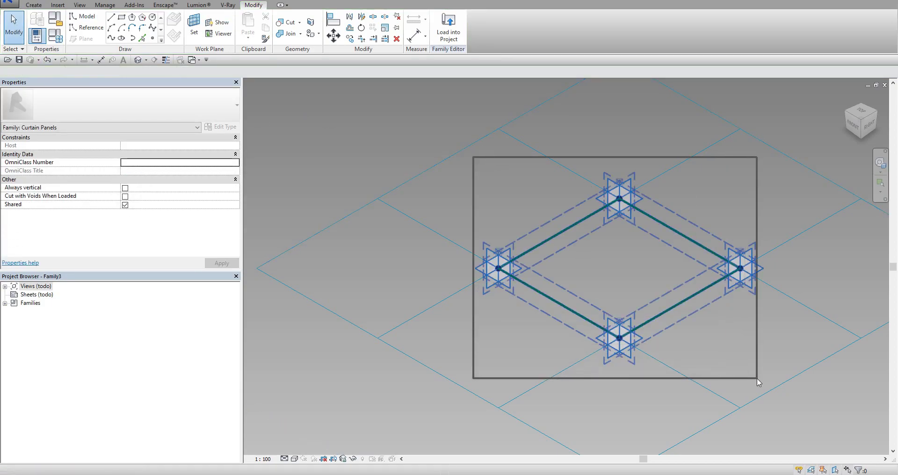
# Filter the selection to only the reference points and set their Offset to 75
pyautogui.click(495, 25)
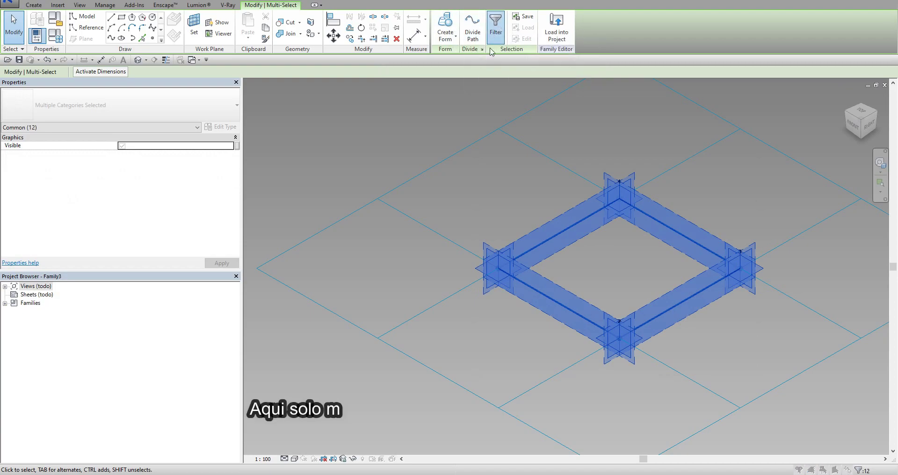
pyautogui.click(513, 196)
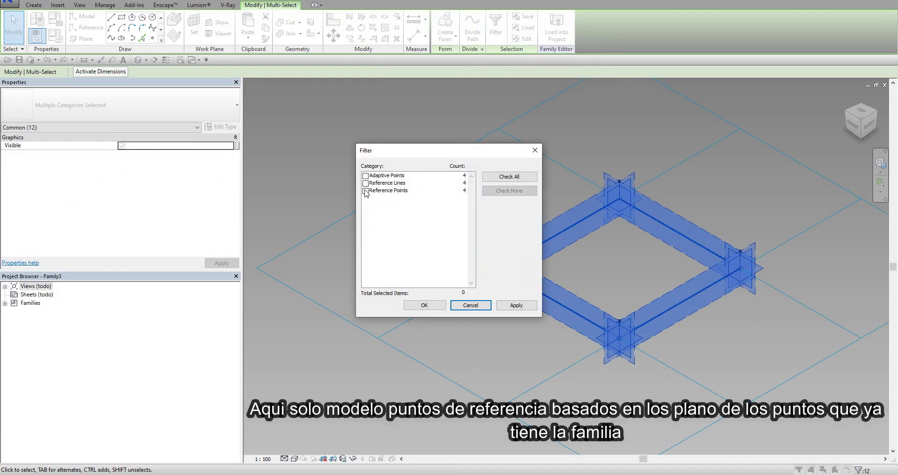
pyautogui.click(365, 191)
pyautogui.click(424, 305)
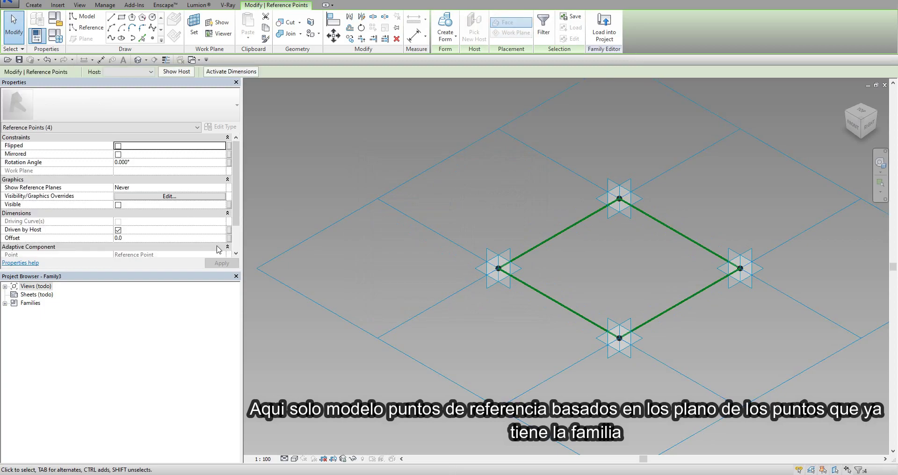
pyautogui.click(179, 239)
pyautogui.write('75')
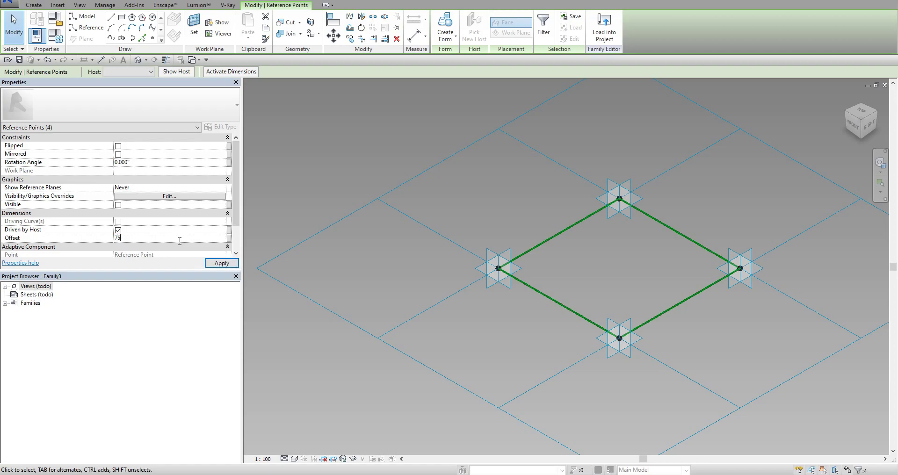
pyautogui.scroll(2, 521, 264)
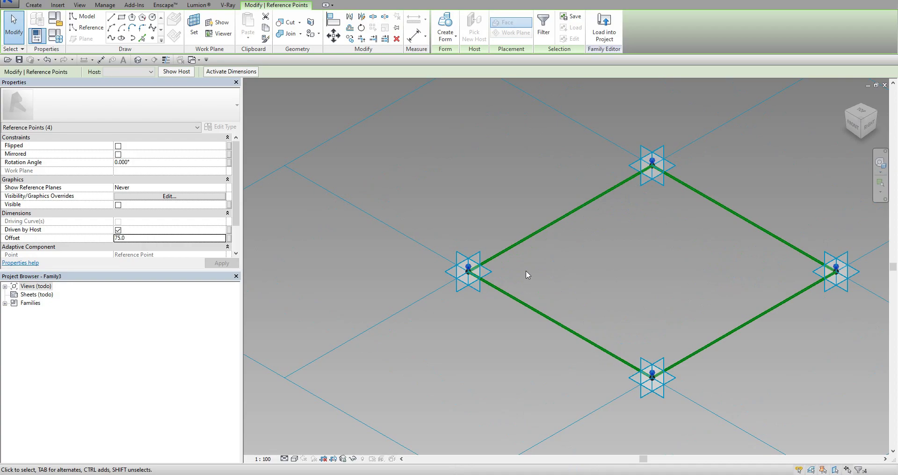
pyautogui.scroll(2, 509, 271)
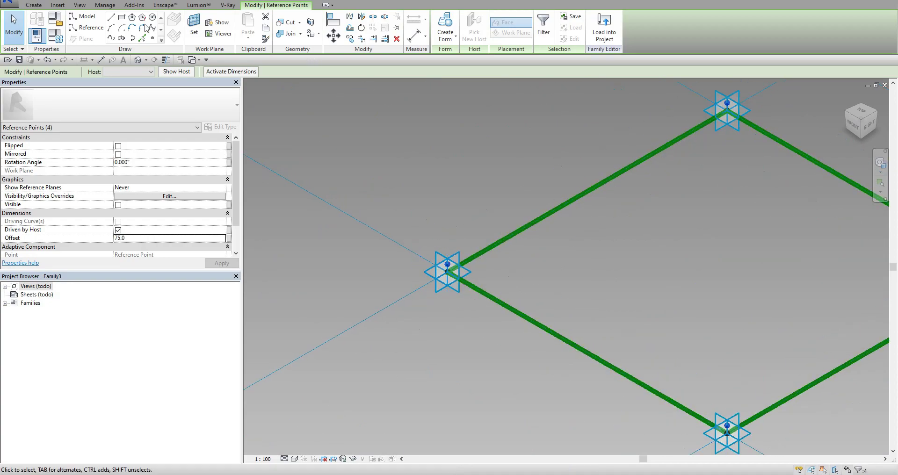
# Draw a closed loop of model lines through the four raised points using 3D snapping
pyautogui.click(111, 18)
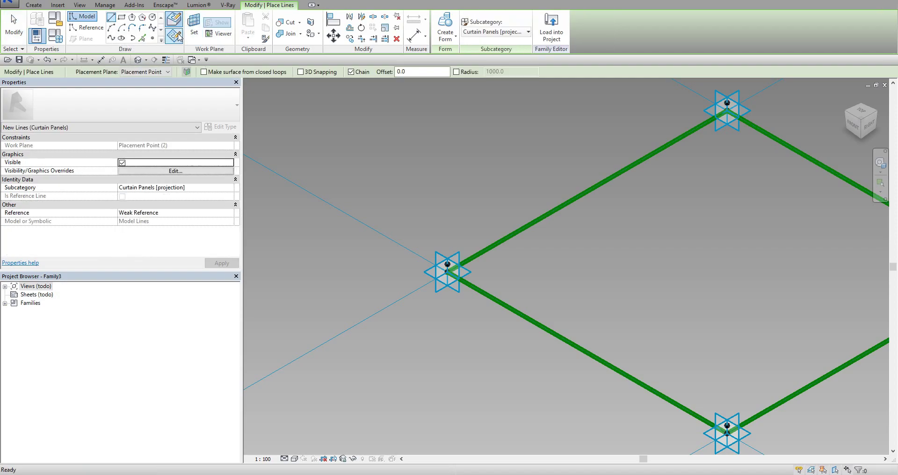
pyautogui.click(301, 72)
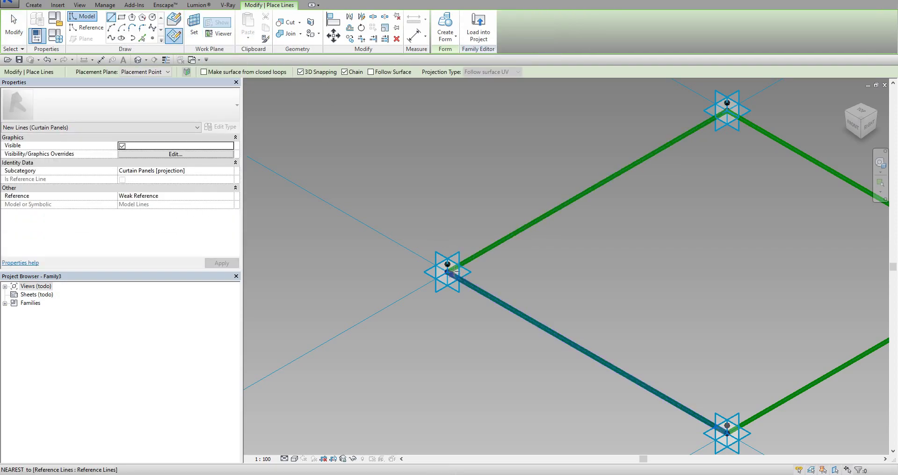
pyautogui.scroll(4, 447, 263)
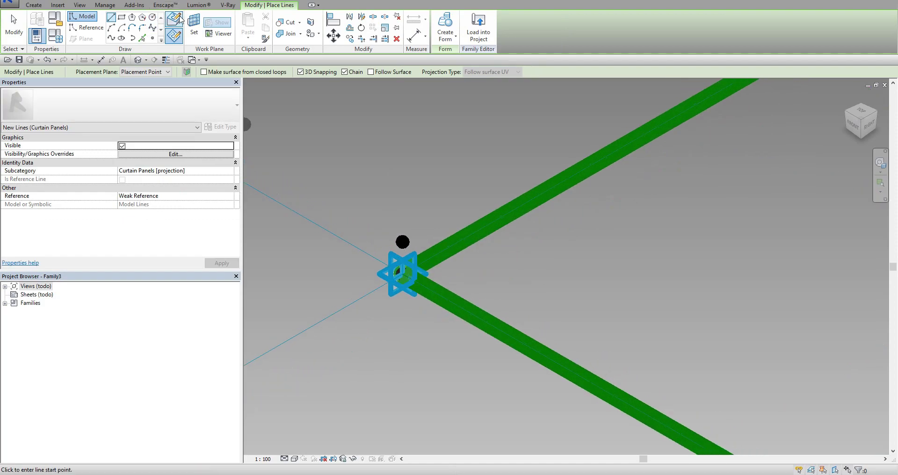
pyautogui.click(402, 241)
pyautogui.scroll(-3, 507, 267)
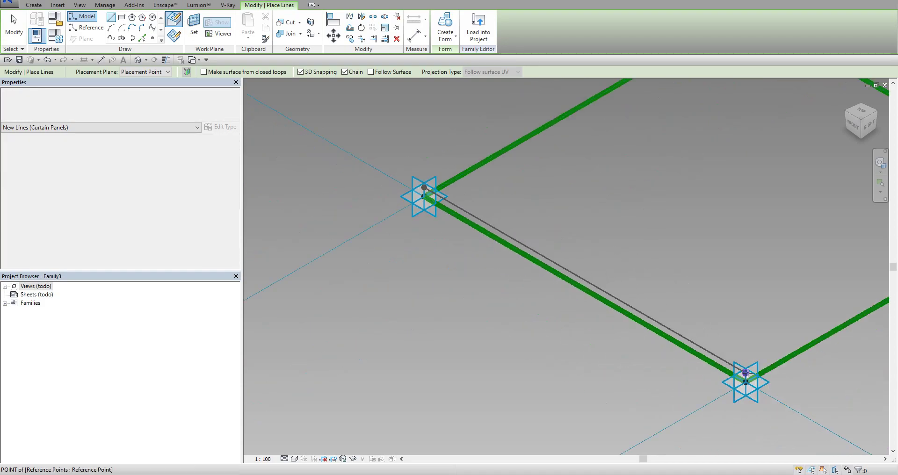
pyautogui.click(746, 372)
pyautogui.scroll(-3, 591, 344)
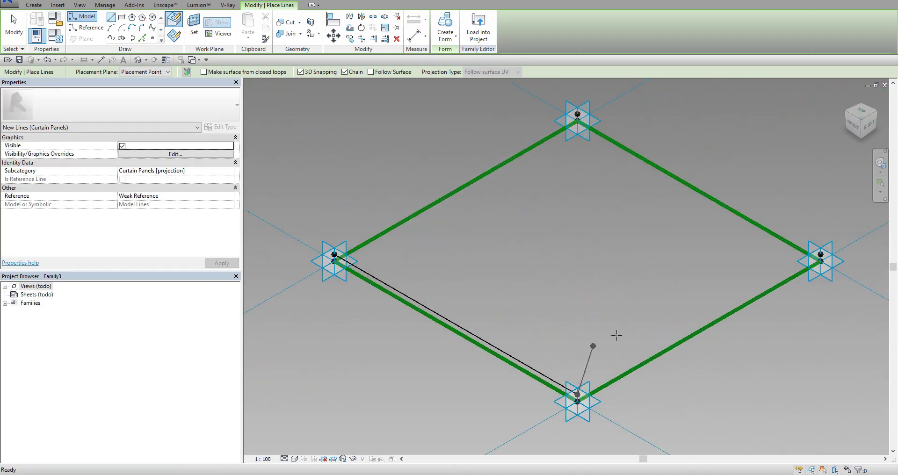
pyautogui.scroll(4, 818, 255)
pyautogui.click(824, 243)
pyautogui.scroll(-2, 823, 243)
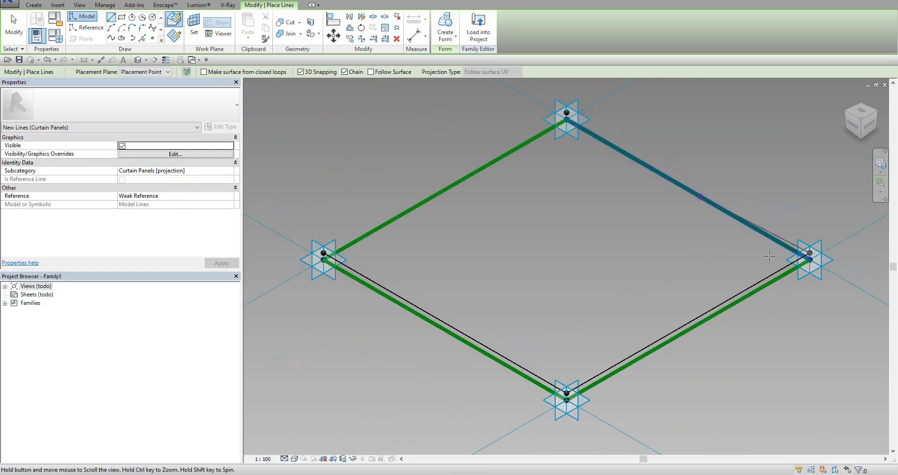
pyautogui.moveTo(563, 117); pyautogui.dragTo(675, 215, button='middle')
pyautogui.scroll(1, 672, 211)
pyautogui.click(672, 211)
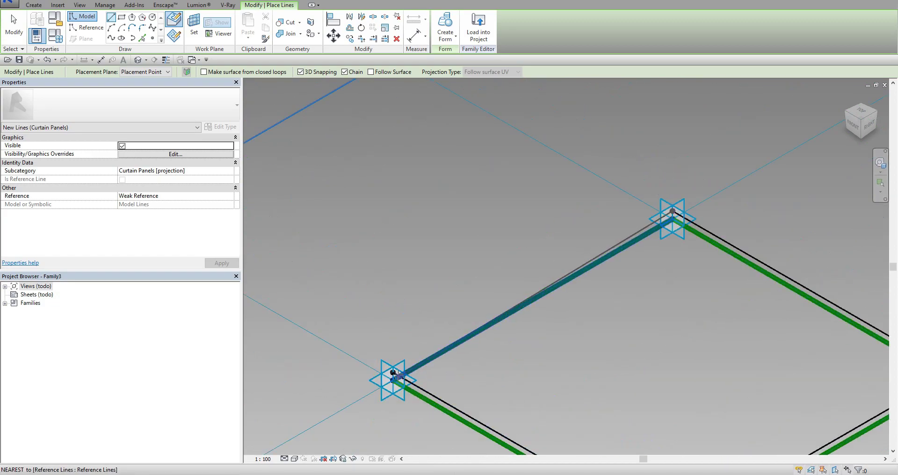
pyautogui.click(393, 372)
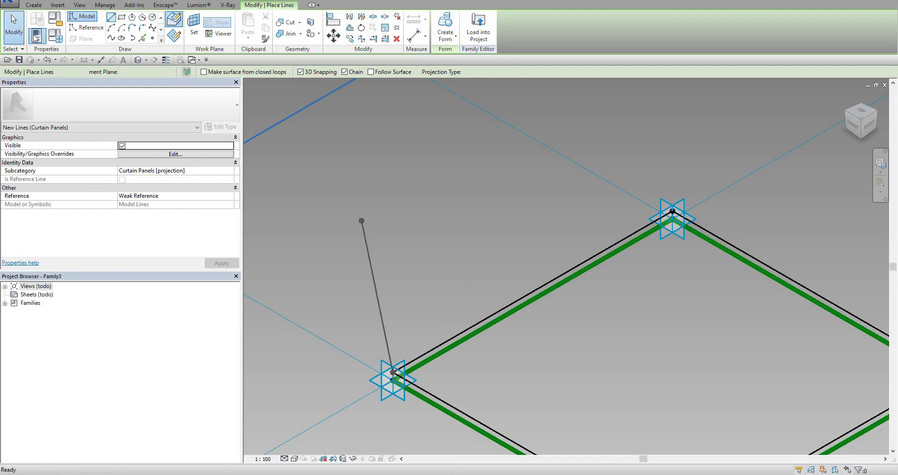
pyautogui.click(14, 26)
# Convert the four connected loop lines into reference lines
pyautogui.scroll(-2, 537, 299)
pyautogui.scroll(1, 519, 271)
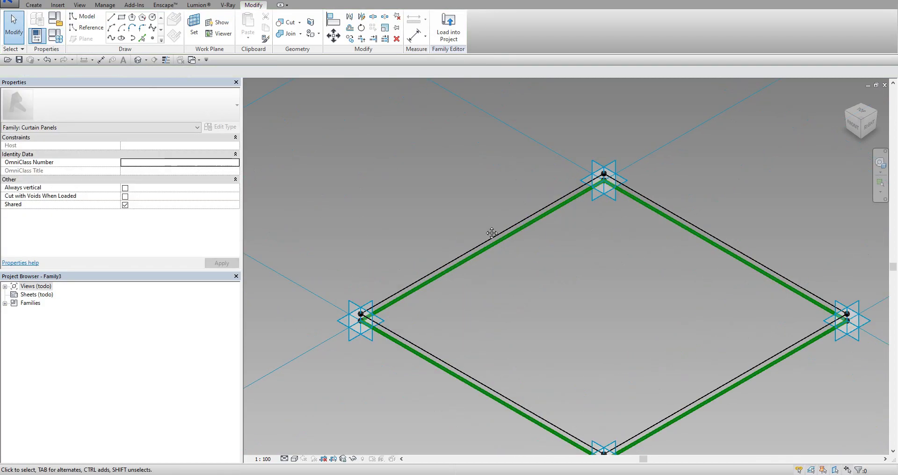
pyautogui.press('Tab')
pyautogui.click(491, 235)
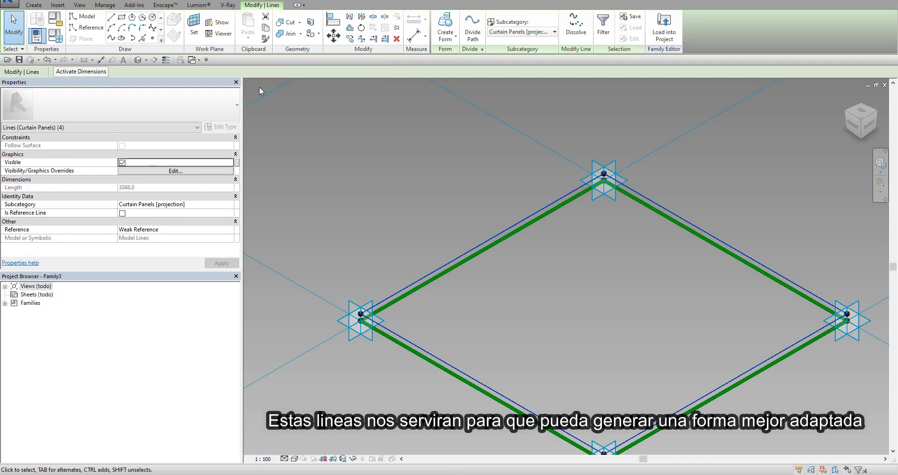
pyautogui.click(122, 213)
pyautogui.click(580, 300)
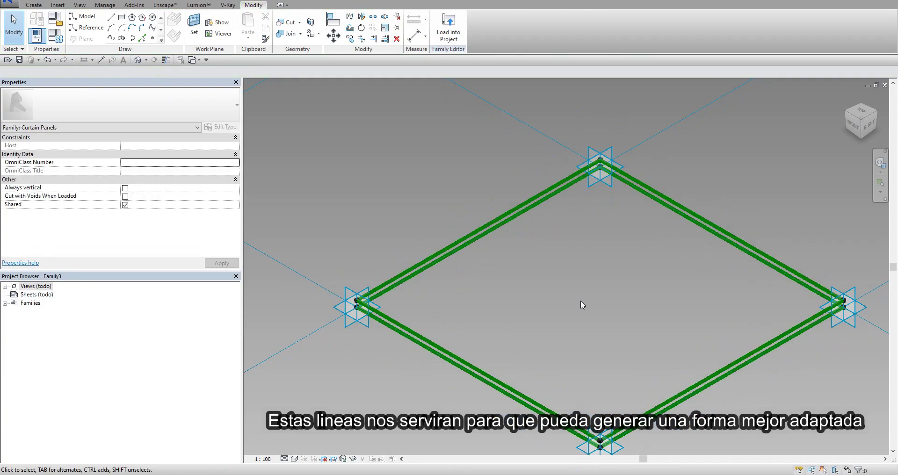
pyautogui.moveTo(580, 300); pyautogui.dragTo(572, 290, button='middle')
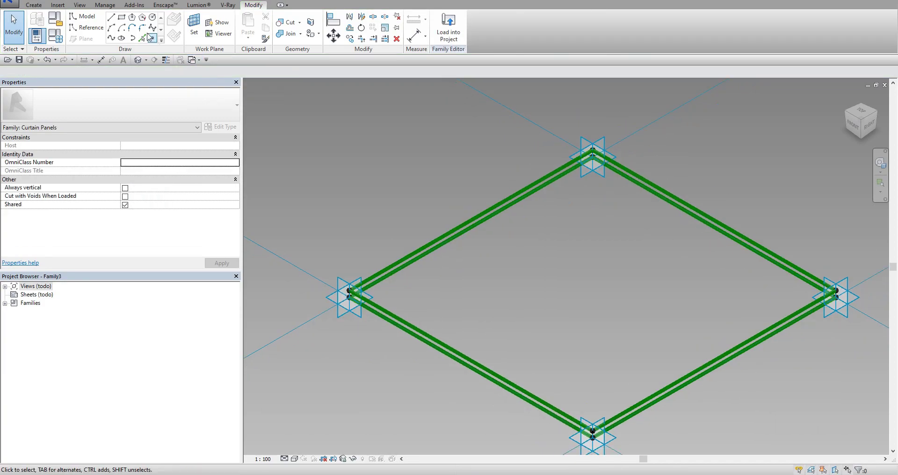
pyautogui.click(154, 38)
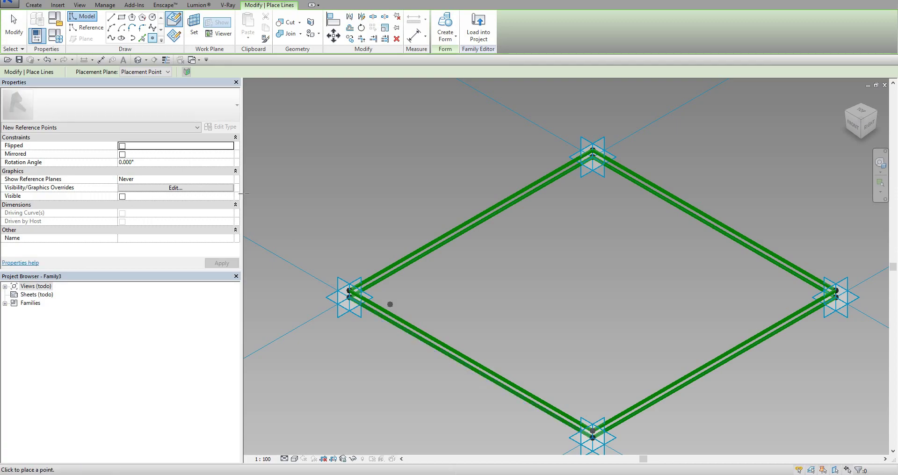
# Set a reference point's plane as the active work plane
pyautogui.click(14, 25)
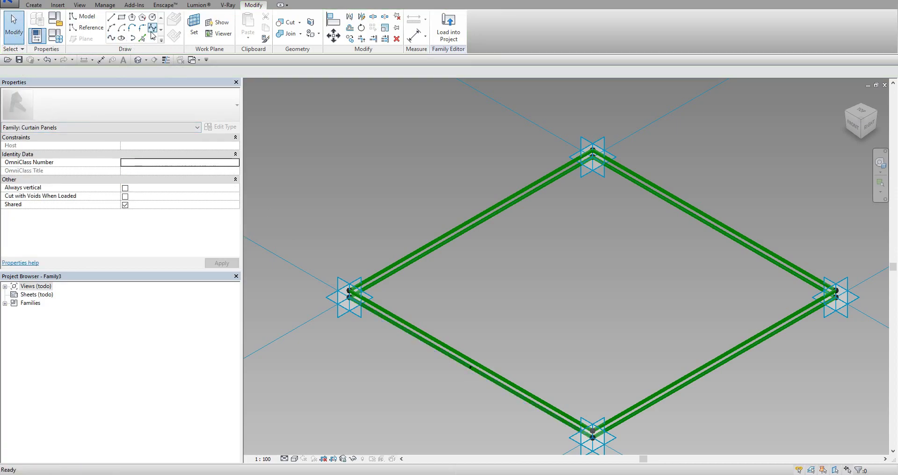
pyautogui.click(192, 25)
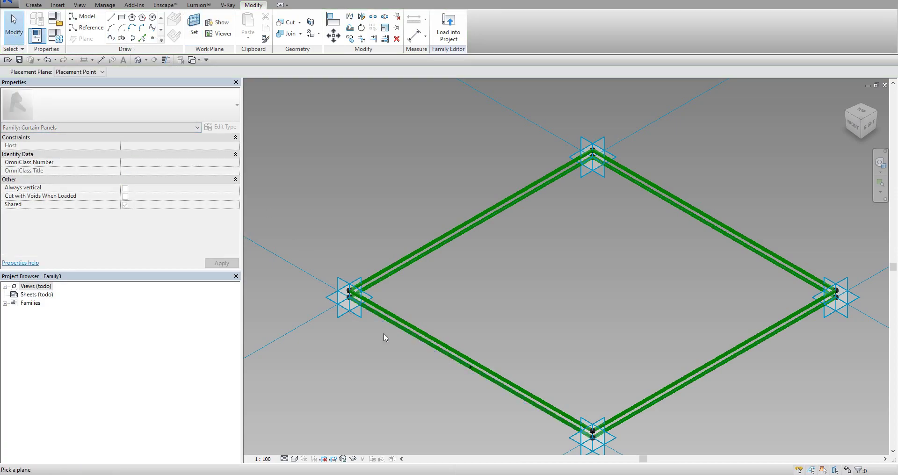
pyautogui.click(479, 366)
# Draw a circle across the loop edge and set its radius to 150
pyautogui.click(152, 18)
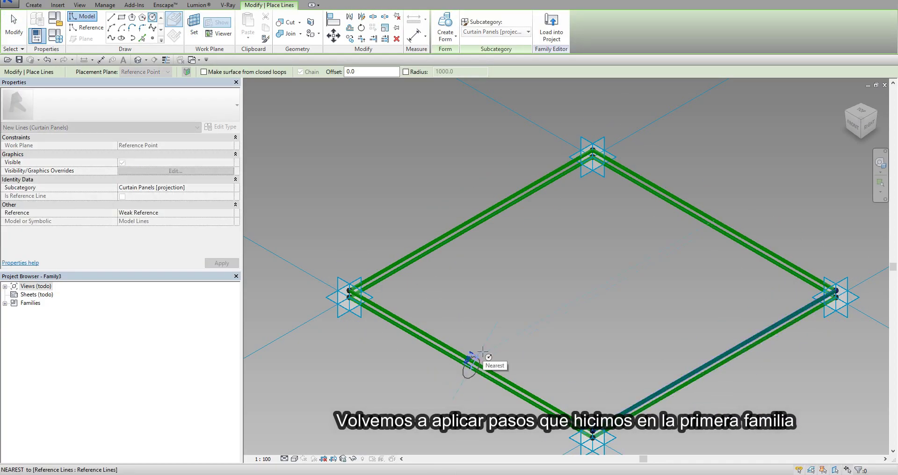
pyautogui.scroll(3, 483, 352)
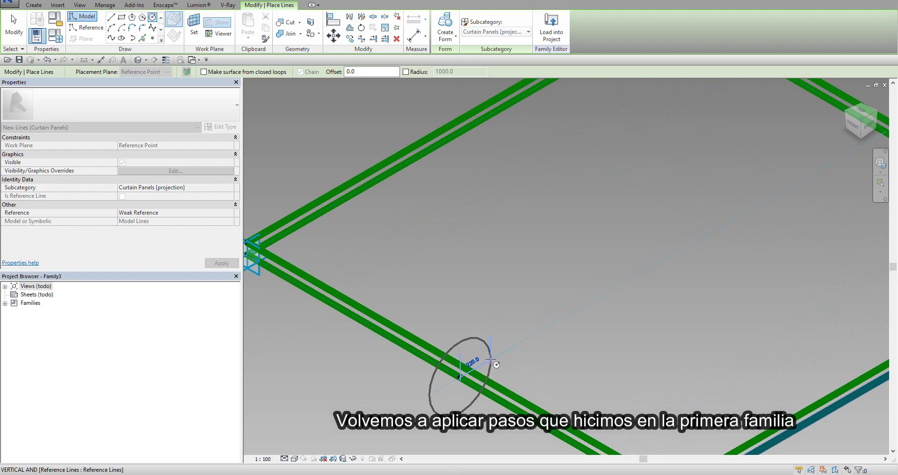
pyautogui.write('200')
pyautogui.press('Return')
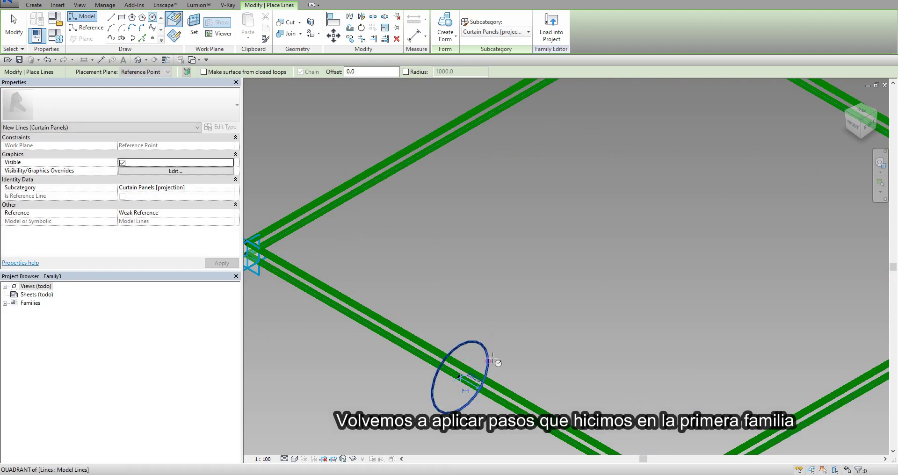
pyautogui.press('Escape')
pyautogui.press('Escape')
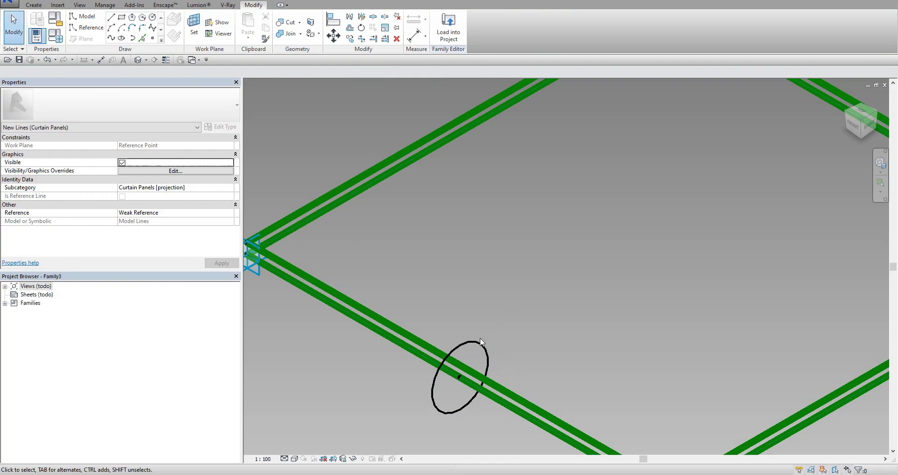
pyautogui.click(482, 349)
pyautogui.click(477, 377)
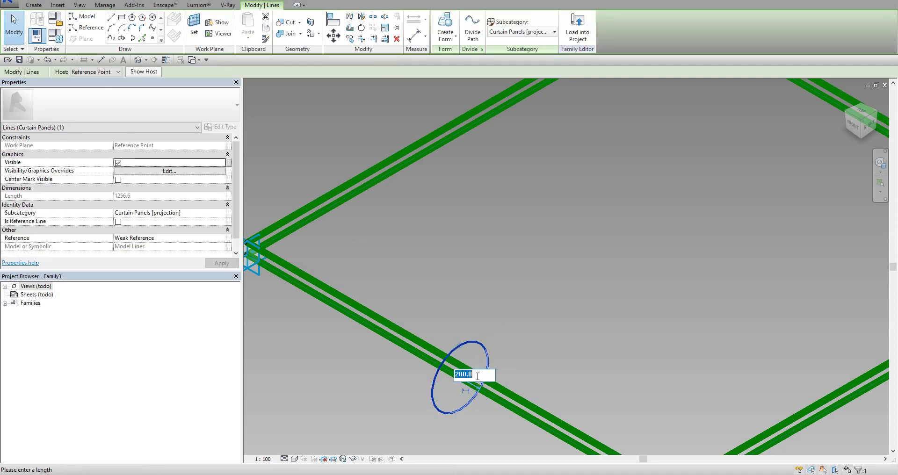
pyautogui.write('0')
pyautogui.press('Return')
# Select the four-line reference loop as the sweep path
pyautogui.moveTo(488, 369)
pyautogui.keyDown('shift'); pyautogui.mouseDown(button='middle')
pyautogui.moveTo(485, 237)
pyautogui.moveTo(525, 265)
pyautogui.mouseUp(button='middle'); pyautogui.keyUp('shift')
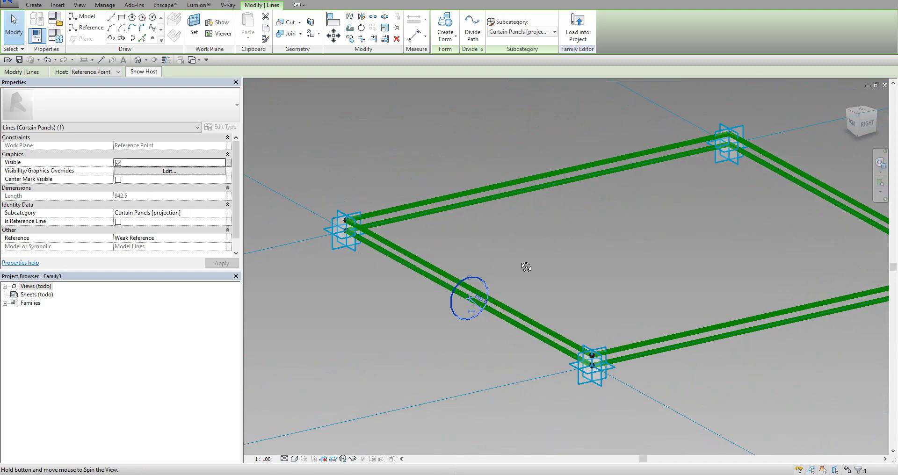
pyautogui.click(548, 291)
pyautogui.keyDown('shift'); pyautogui.moveTo(540, 297); pyautogui.dragTo(577, 316, button='middle'); pyautogui.keyUp('shift')
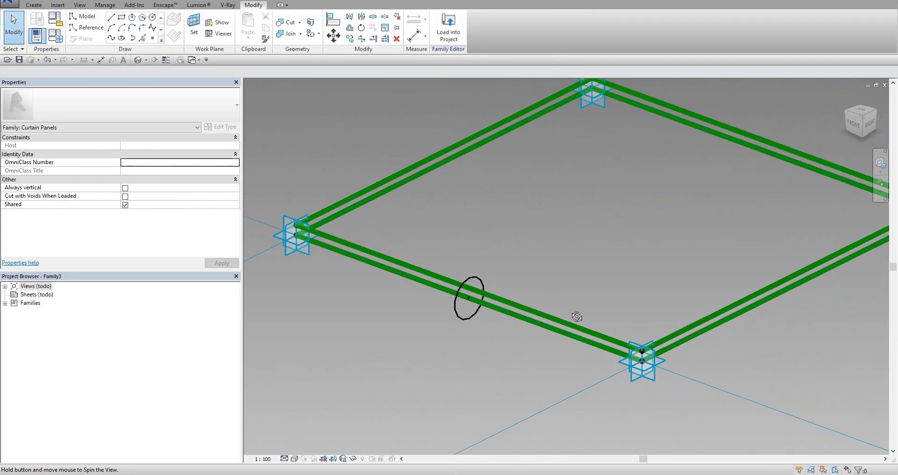
pyautogui.press('Tab')
pyautogui.click(495, 312)
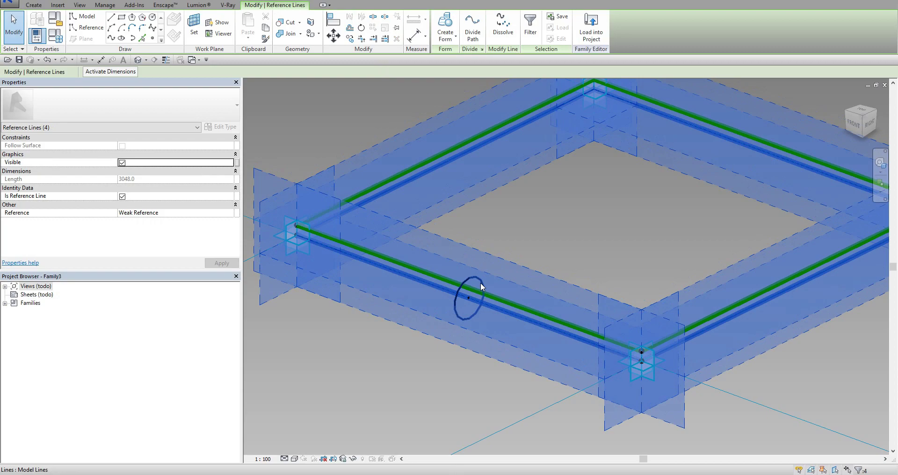
# Sweep the 150-radius circle along the reference-line loop into a solid frame
pyautogui.keyDown('ctrl'); pyautogui.click(481, 282); pyautogui.keyUp('ctrl')
pyautogui.click(450, 24)
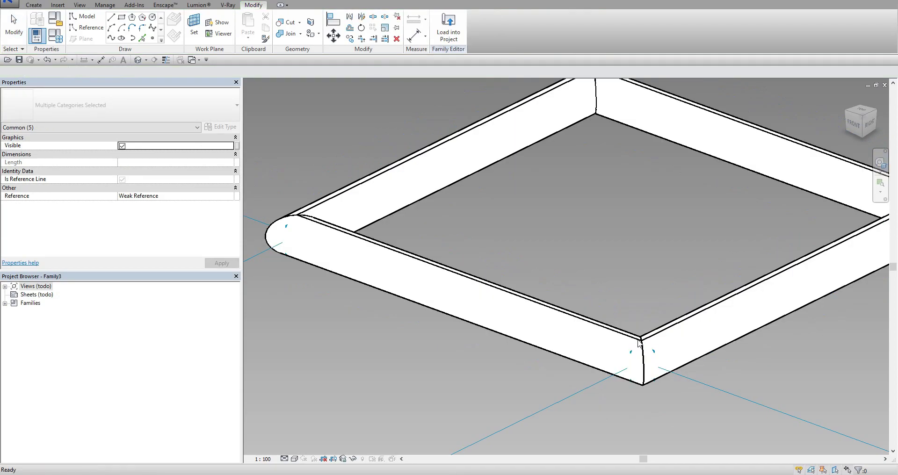
pyautogui.click(641, 266)
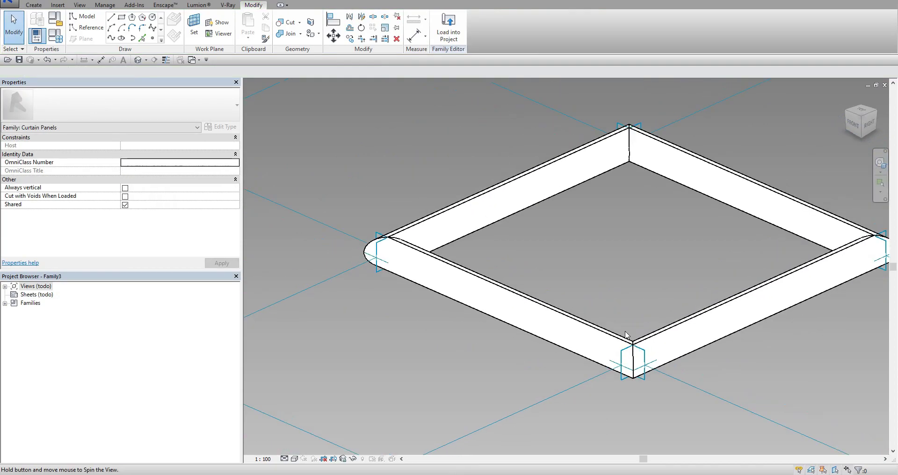
# Switch to wireframe and create a solid form from the frame's reference-line chain
pyautogui.click(296, 459)
pyautogui.click(312, 402)
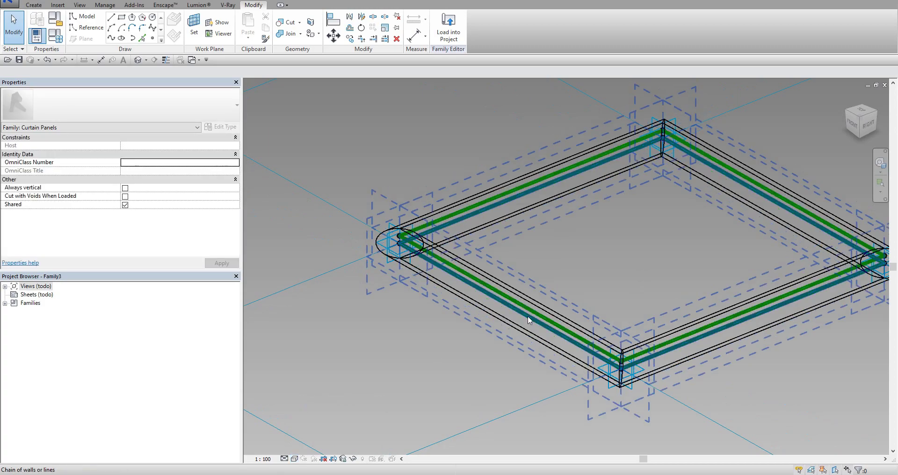
pyautogui.scroll(2, 528, 316)
pyautogui.scroll(2, 528, 314)
pyautogui.click(526, 316)
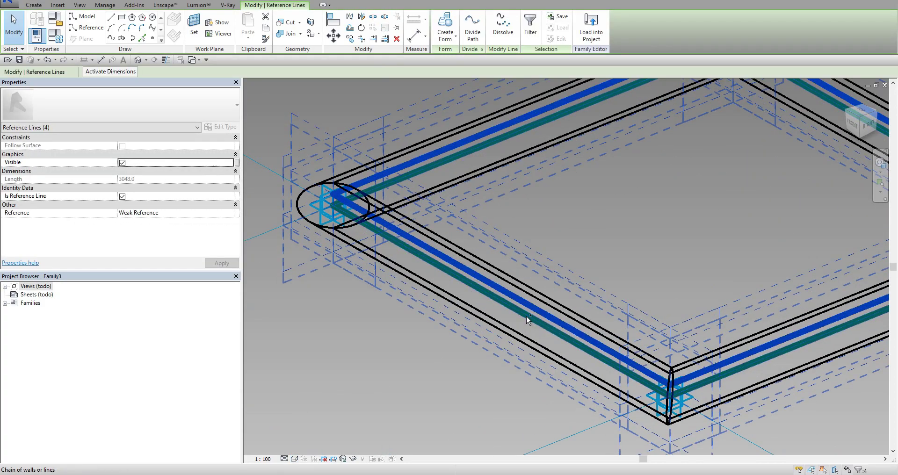
pyautogui.click(526, 316)
pyautogui.scroll(-2, 526, 315)
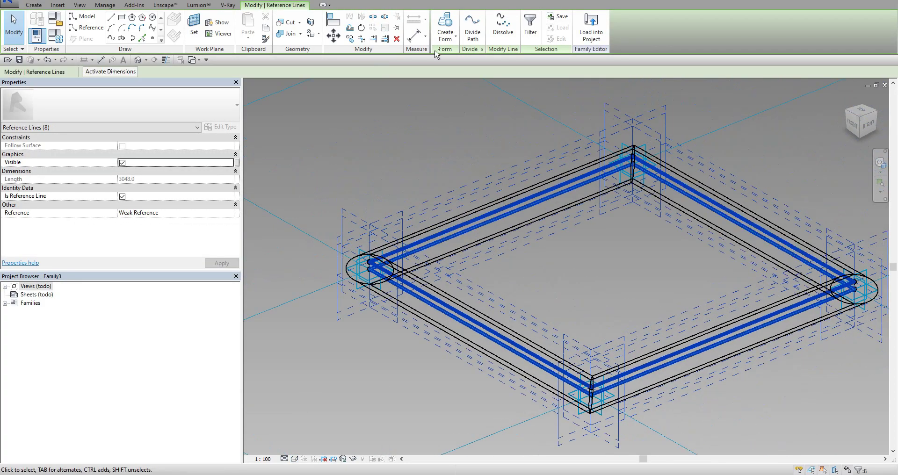
pyautogui.click(447, 20)
pyautogui.scroll(-2, 587, 257)
pyautogui.press('Escape')
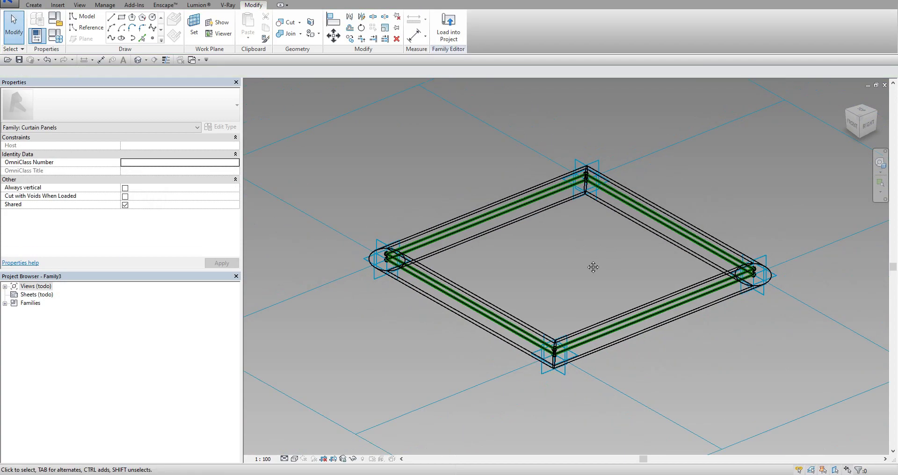
# Set the visual style to Hidden Line and select the inset panel surface
pyautogui.click(295, 459)
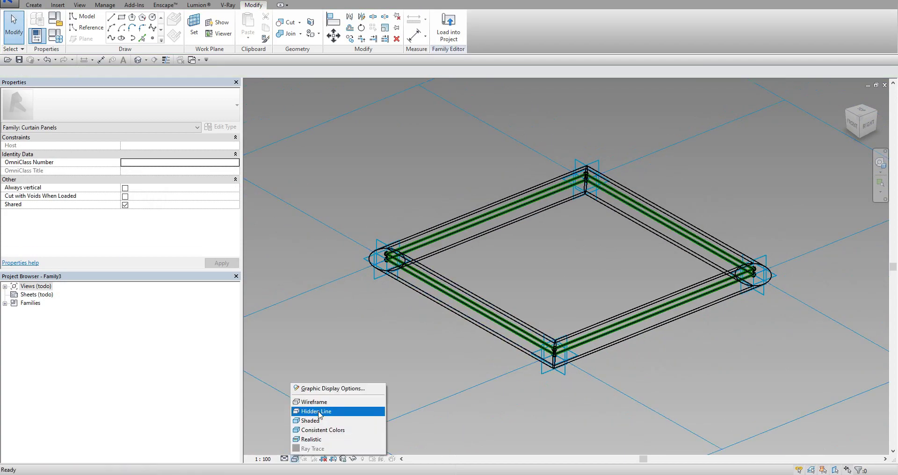
pyautogui.click(317, 412)
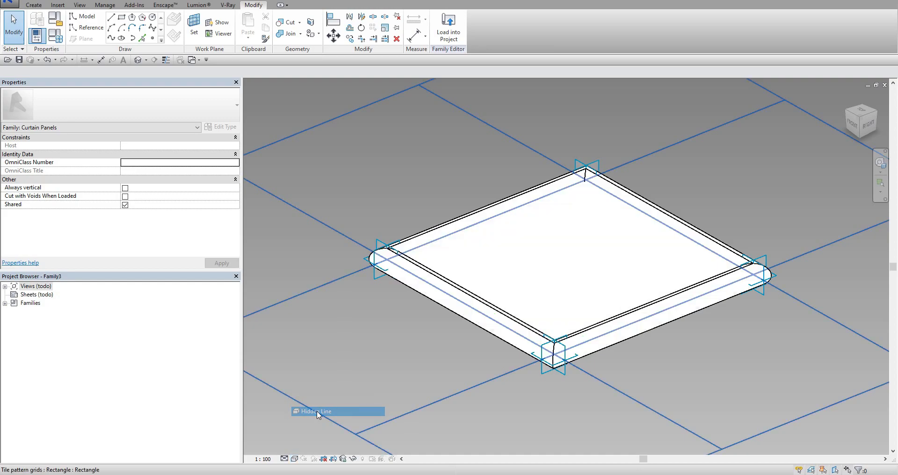
pyautogui.scroll(1, 465, 301)
pyautogui.moveTo(465, 301); pyautogui.dragTo(447, 327, button='middle')
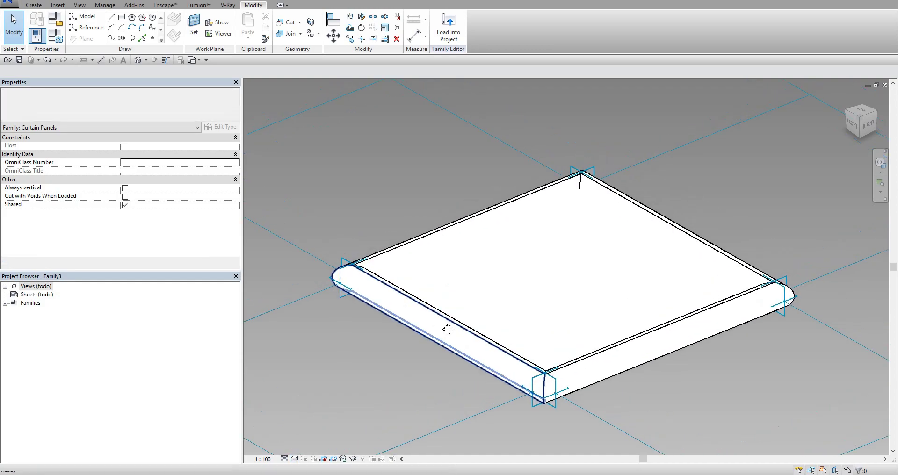
pyautogui.click(511, 285)
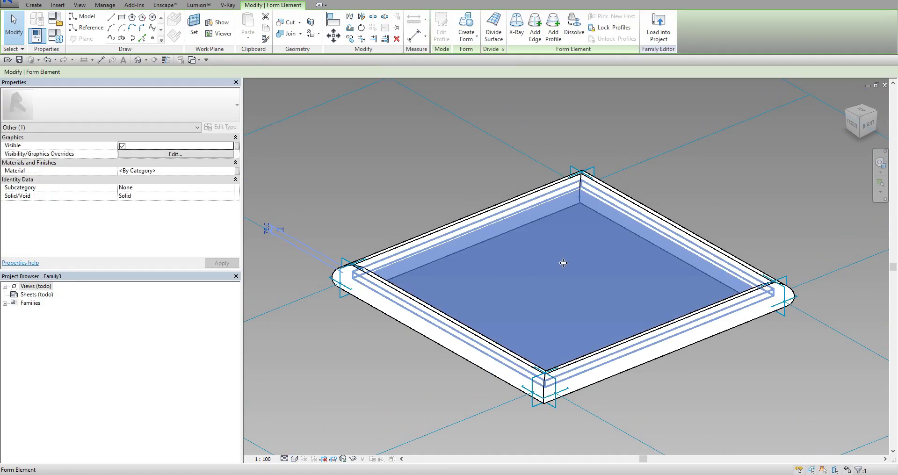
# Link the inset panel's material to a new family parameter named MaterialA
pyautogui.moveTo(563, 263); pyautogui.dragTo(541, 290, button='middle')
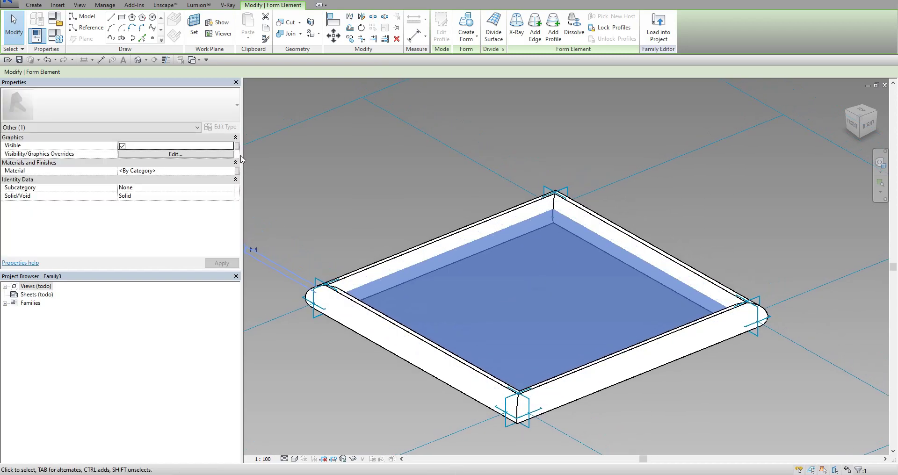
pyautogui.click(236, 171)
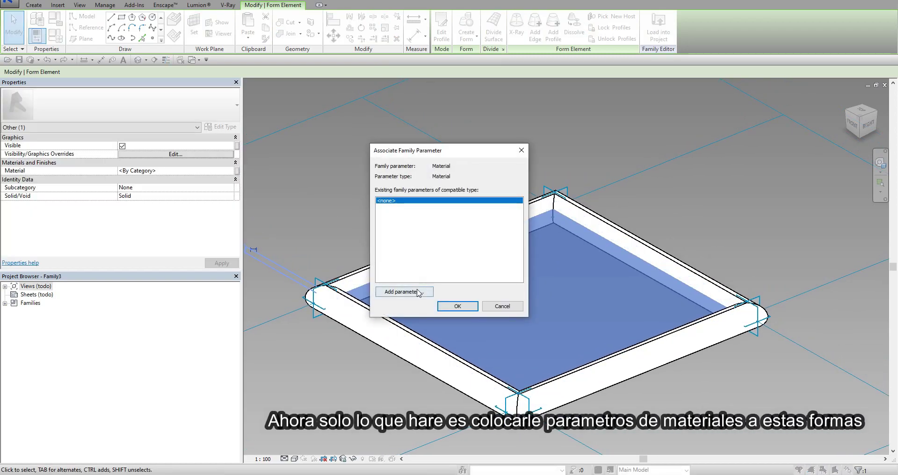
pyautogui.click(423, 291)
pyautogui.write('MaterialA')
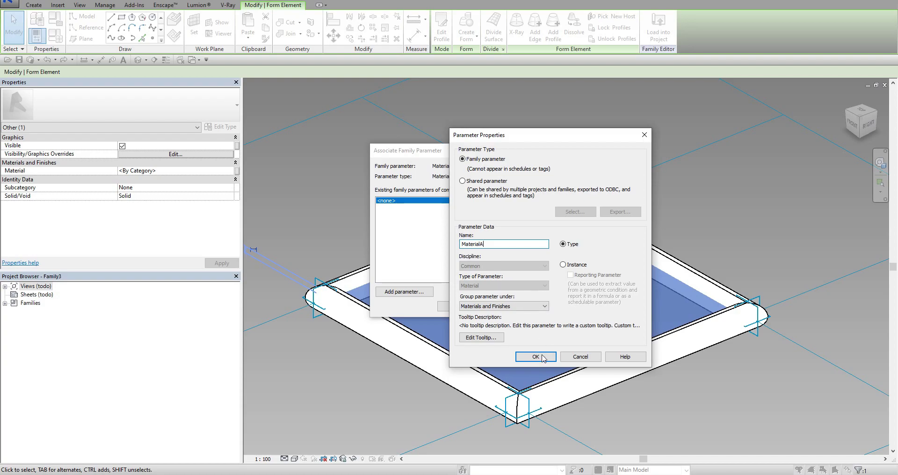
pyautogui.press('Return')
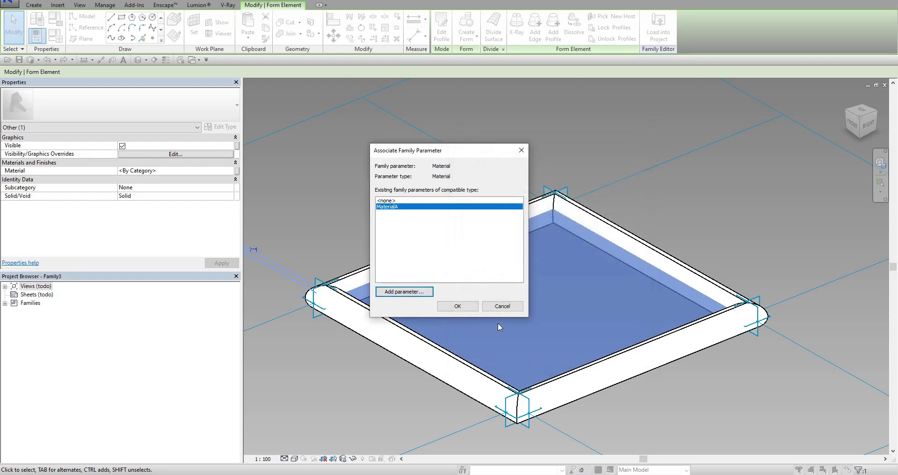
pyautogui.click(472, 311)
pyautogui.click(665, 391)
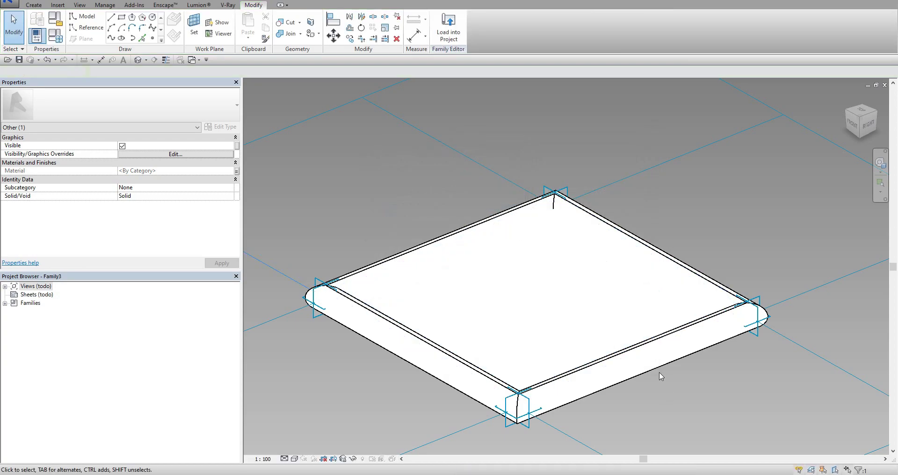
# Link the swept frame's material to a new family parameter named Material B
pyautogui.press('Tab')
pyautogui.press('Tab')
pyautogui.press('Tab')
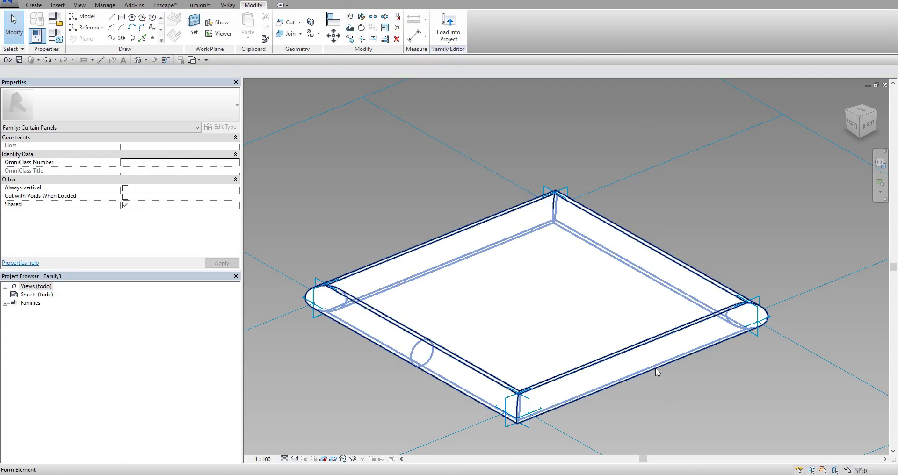
pyautogui.click(656, 372)
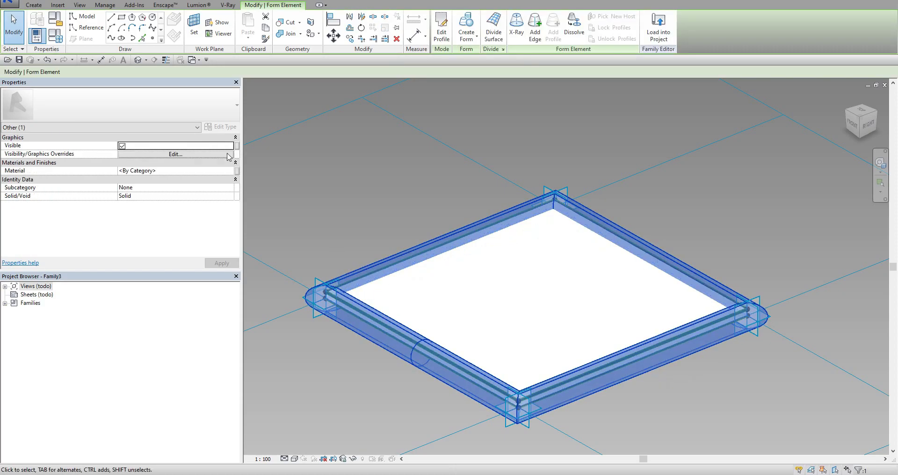
pyautogui.click(237, 171)
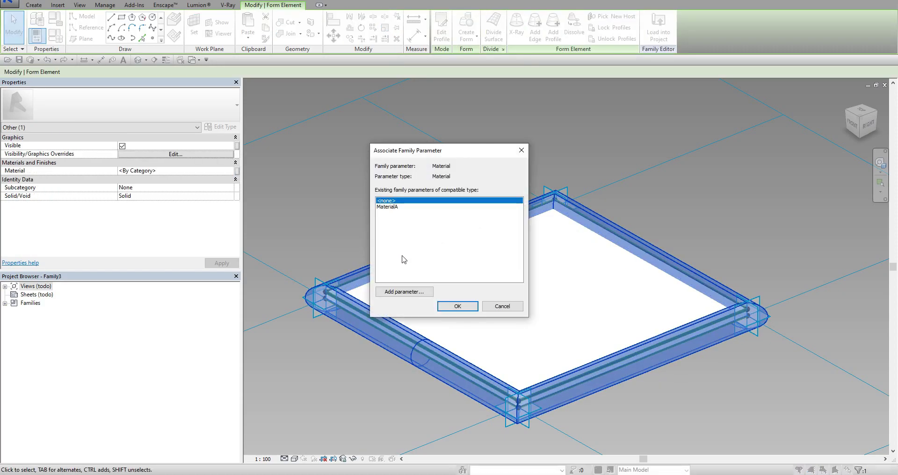
pyautogui.click(406, 291)
pyautogui.write('Material B')
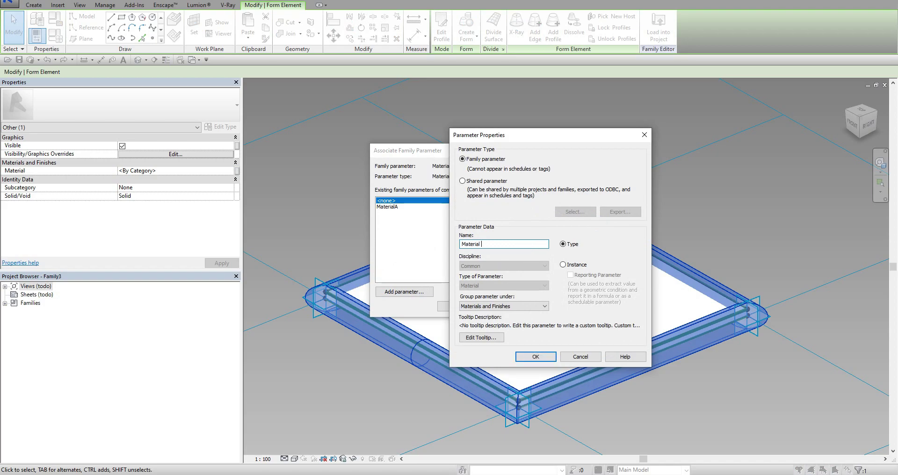
pyautogui.click(551, 356)
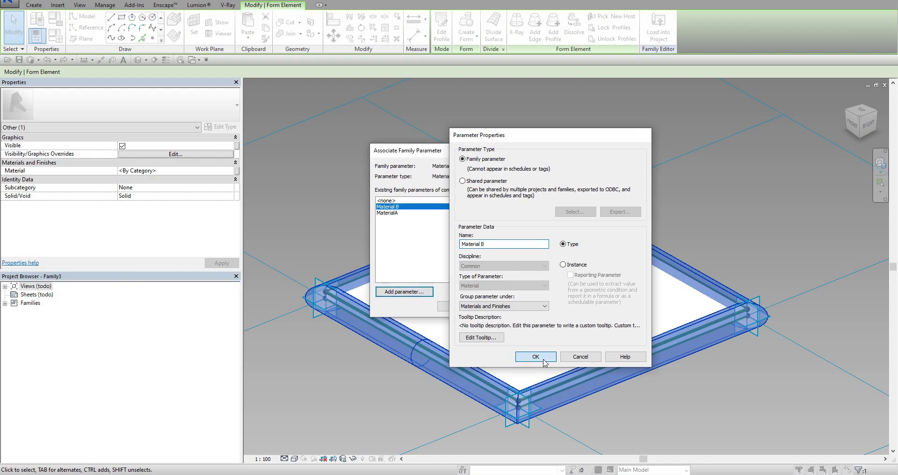
pyautogui.click(515, 305)
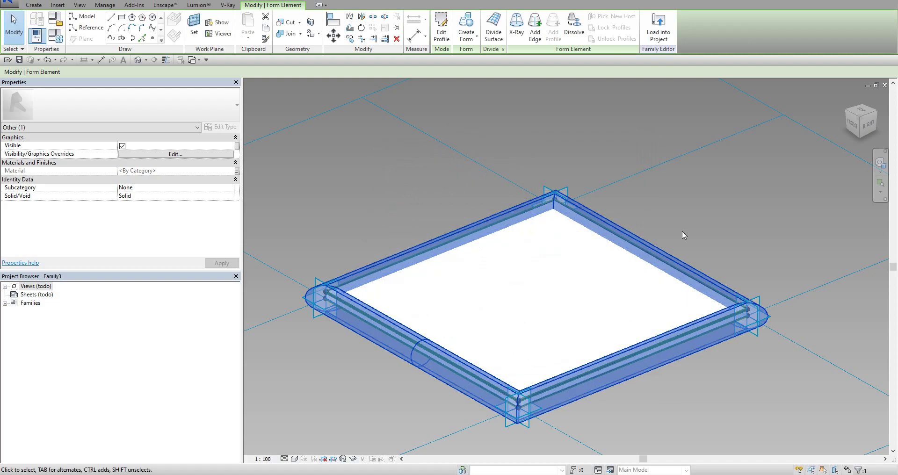
# Cut the inner recess void out of the frame with Geometry > Cut
pyautogui.click(727, 221)
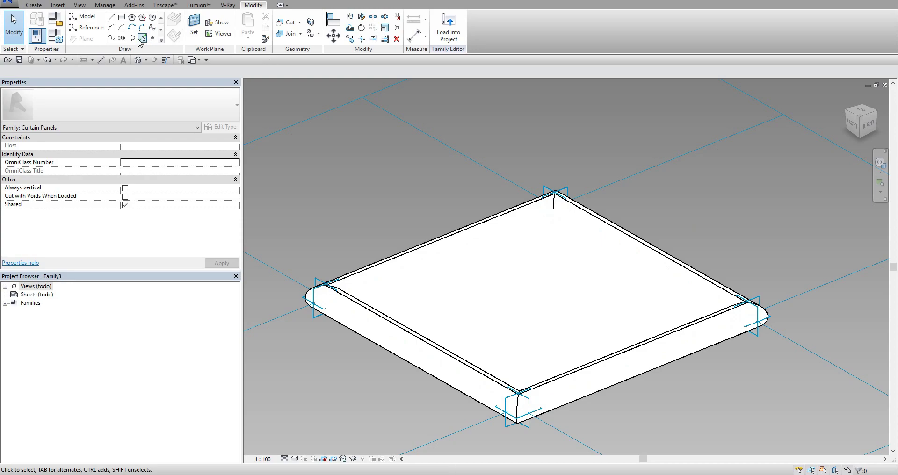
pyautogui.click(291, 23)
pyautogui.click(449, 243)
pyautogui.click(484, 271)
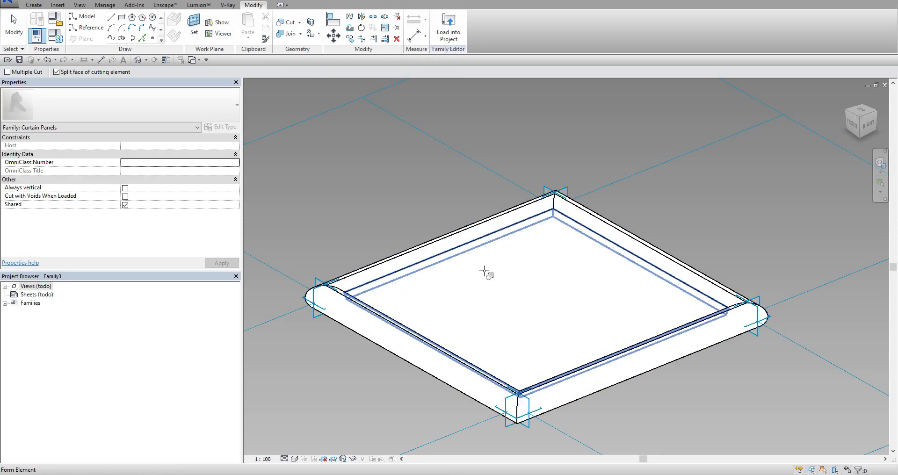
pyautogui.scroll(-2, 530, 286)
pyautogui.press('Escape')
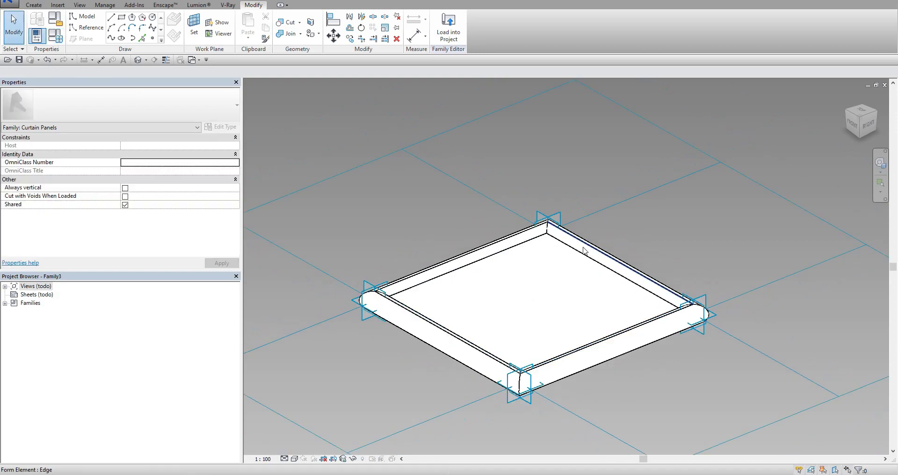
# Load the finished panel family into the roof project
pyautogui.moveTo(611, 290); pyautogui.dragTo(571, 260, button='middle')
pyautogui.scroll(-1, 572, 258)
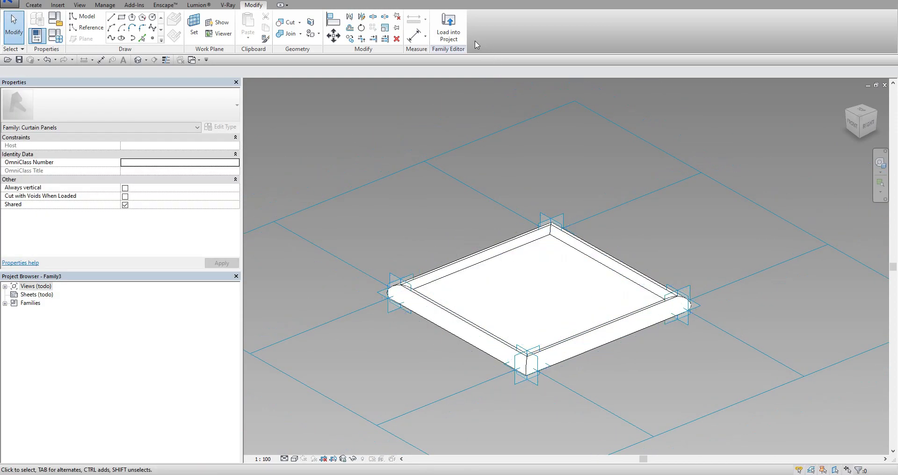
pyautogui.click(449, 29)
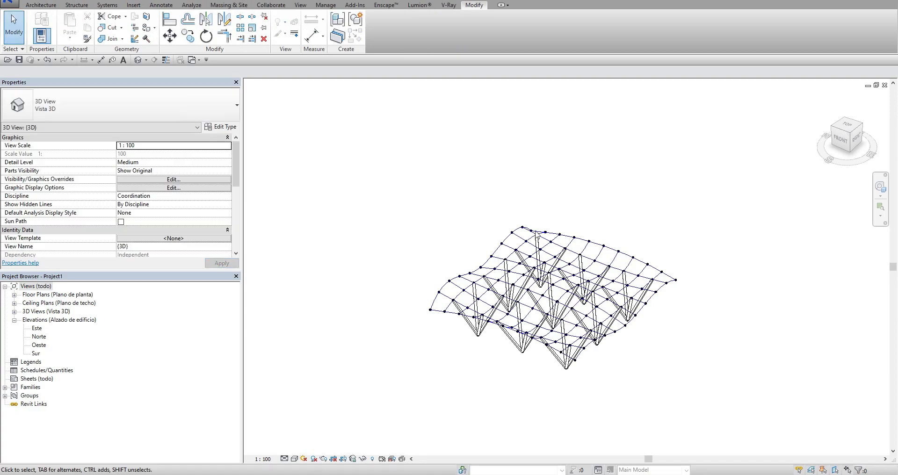
# Select the roof mass and open it with Edit In-Place
pyautogui.click(570, 245)
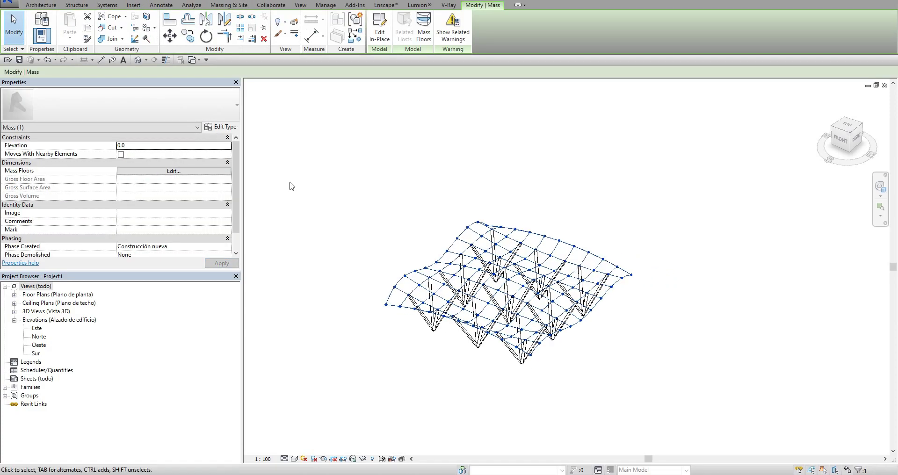
pyautogui.scroll(1, 412, 275)
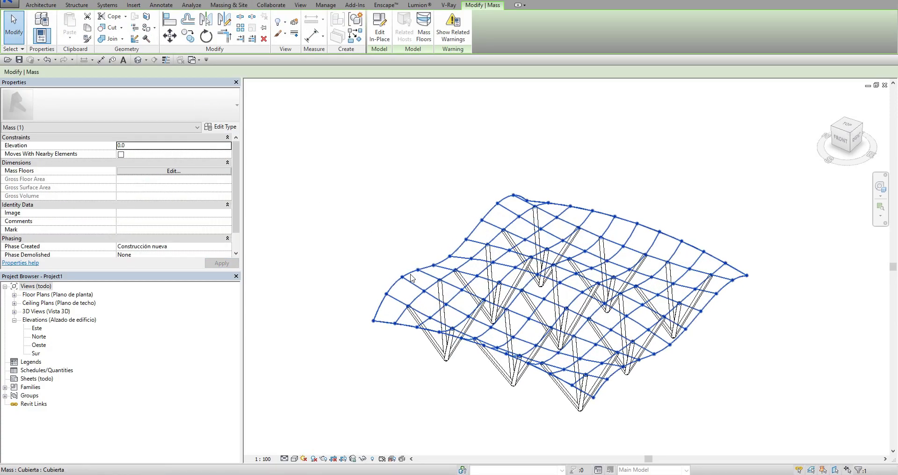
pyautogui.scroll(1, 423, 287)
pyautogui.click(367, 220)
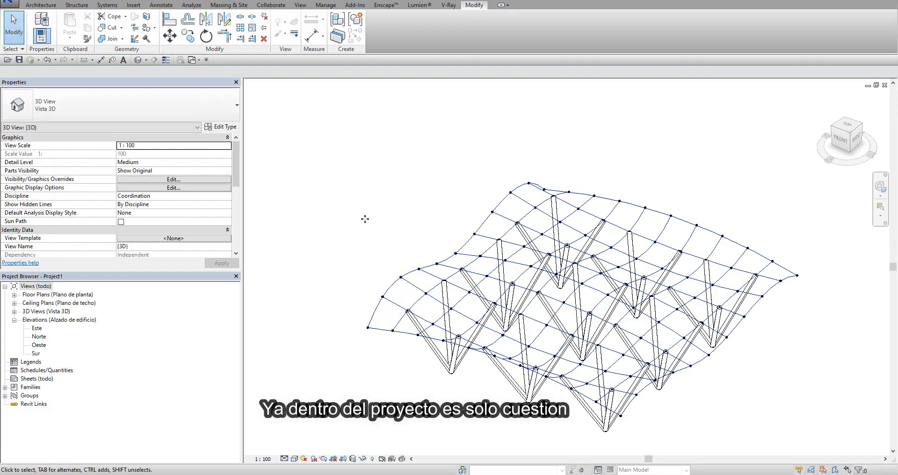
pyautogui.click(417, 293)
pyautogui.click(383, 39)
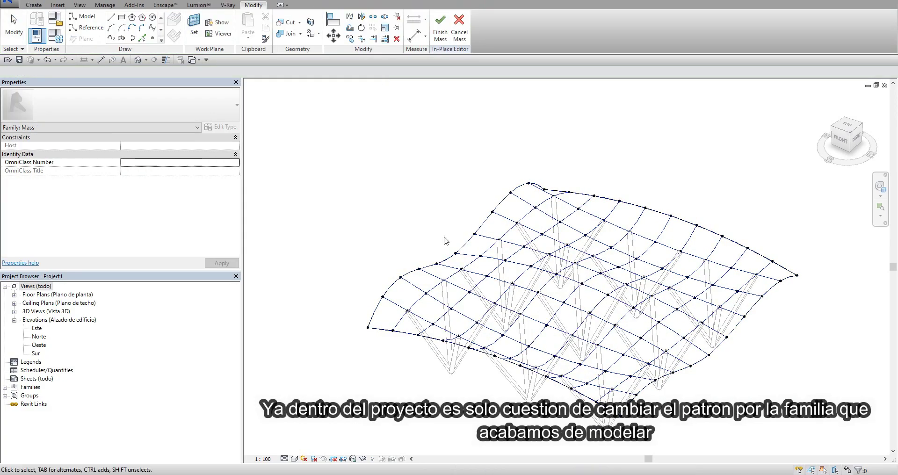
# Select the roof's divided surface and choose the Family3 panel pattern
pyautogui.click(383, 296)
pyautogui.click(176, 111)
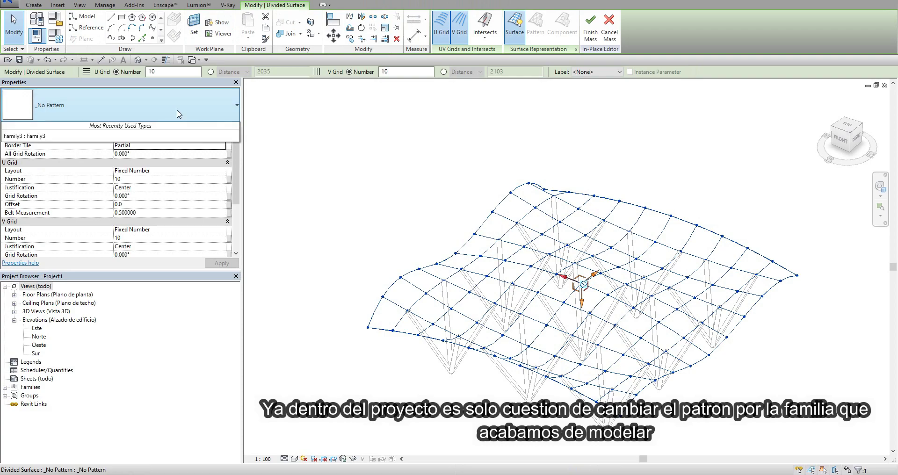
pyautogui.scroll(-1, 128, 240)
pyautogui.click(74, 270)
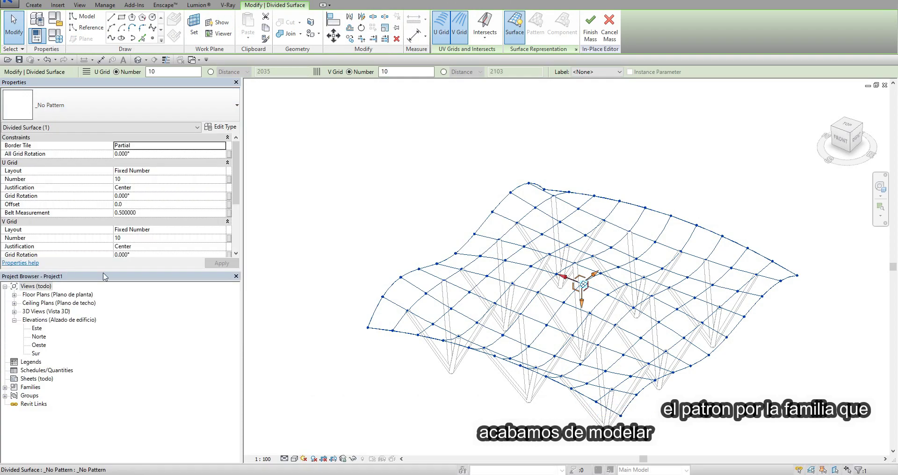
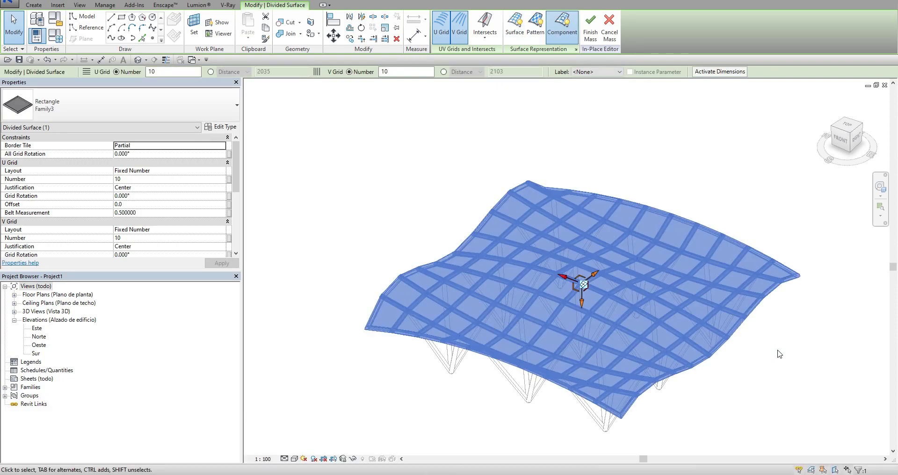
# Select a single roof curtain panel and set its type's MaterialA to Vidrio glass
pyautogui.press('Escape')
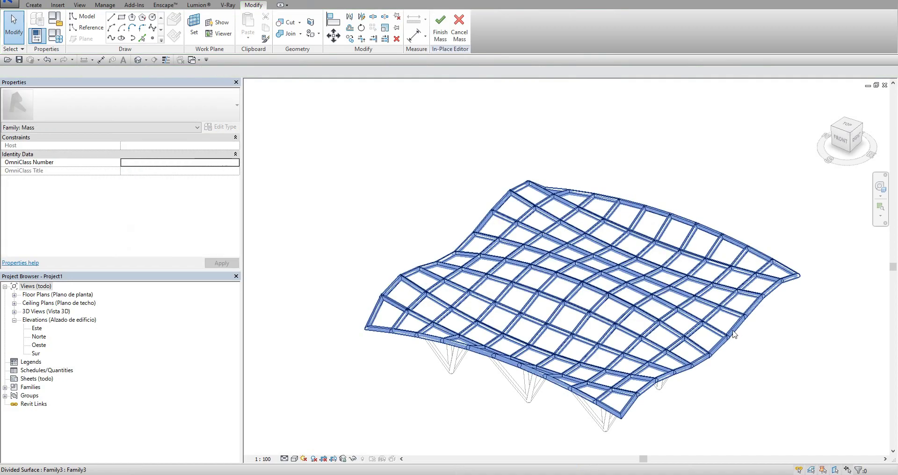
pyautogui.press('Tab')
pyautogui.click(732, 333)
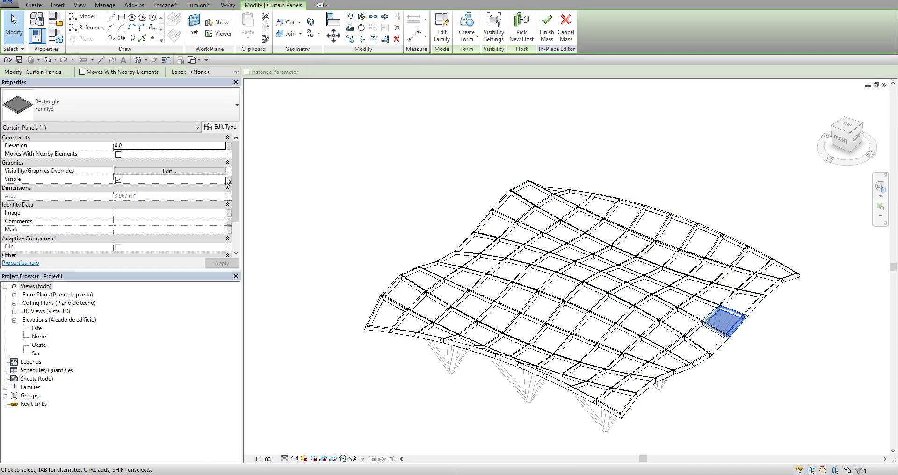
pyautogui.click(228, 129)
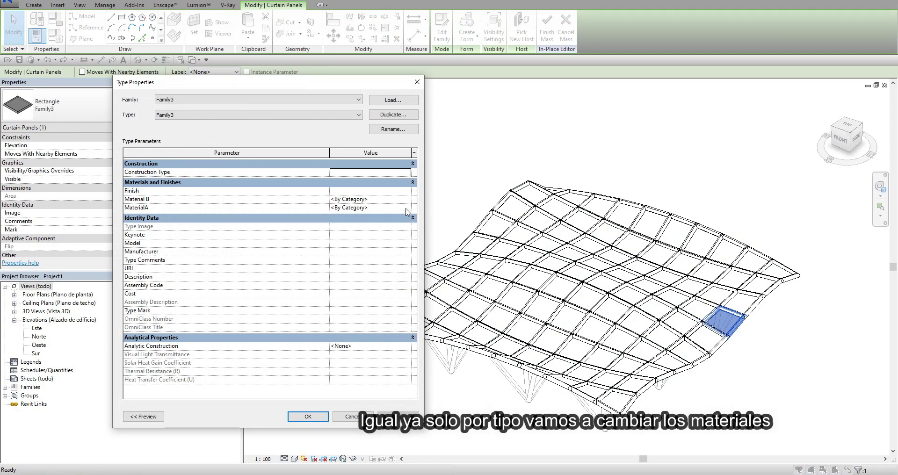
pyautogui.click(407, 208)
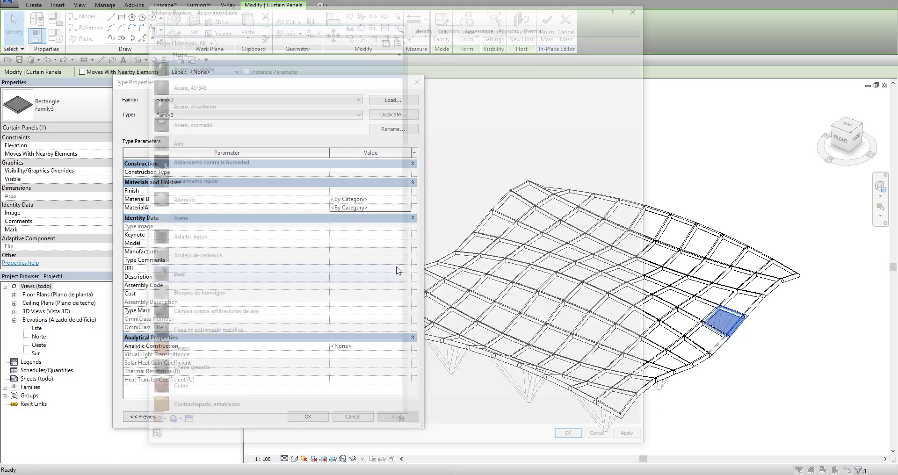
pyautogui.scroll(-3, 337, 275)
pyautogui.scroll(-8, 343, 298)
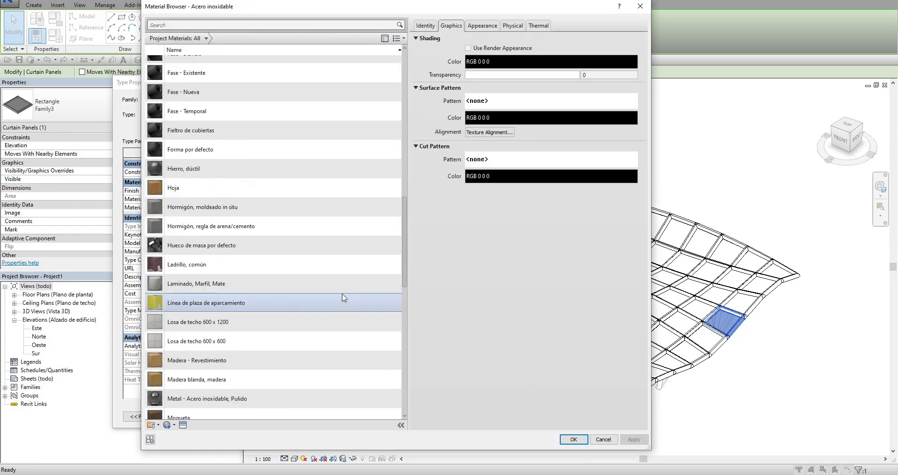
pyautogui.scroll(-6, 342, 297)
pyautogui.scroll(-4, 339, 301)
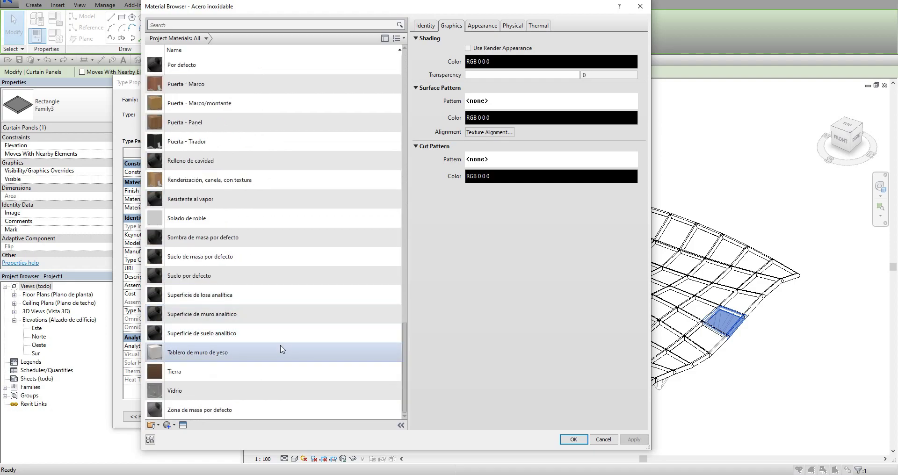
pyautogui.click(233, 392)
pyautogui.click(574, 439)
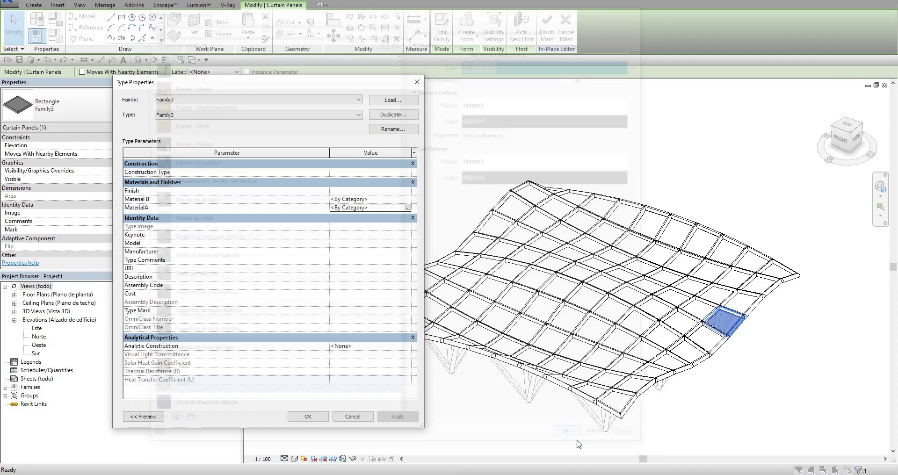
# Set the panel type's Material B to Madera blanda, madera wood
pyautogui.click(407, 207)
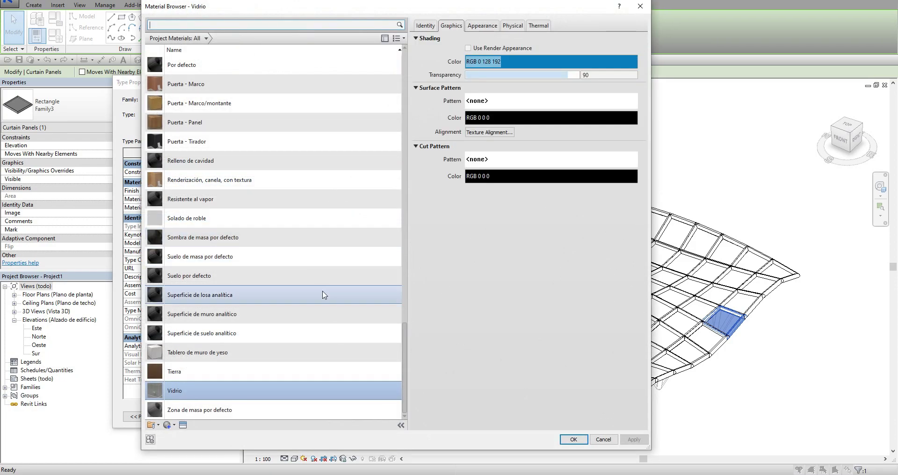
pyautogui.scroll(1, 291, 261)
pyautogui.scroll(1, 291, 261)
pyautogui.scroll(2, 290, 261)
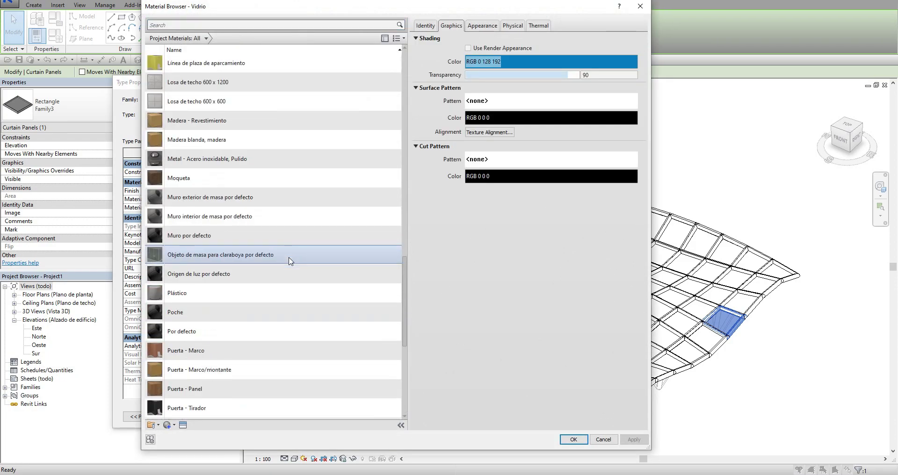
pyautogui.scroll(1, 291, 261)
pyautogui.click(280, 193)
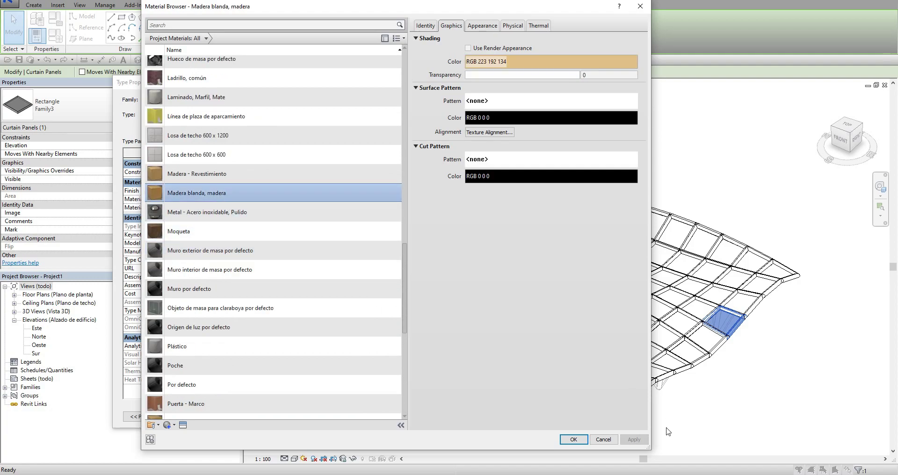
pyautogui.click(574, 440)
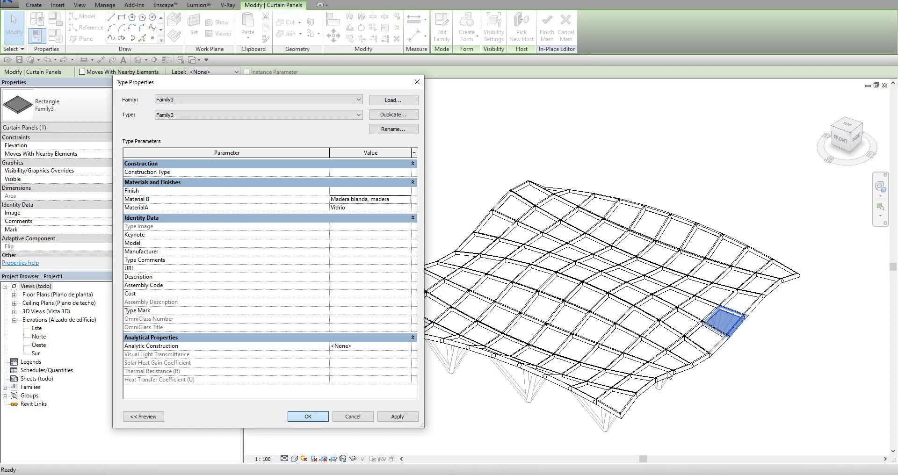
# Set the view scale to 1 : 50 and finish the in-place roof mass
pyautogui.click(762, 399)
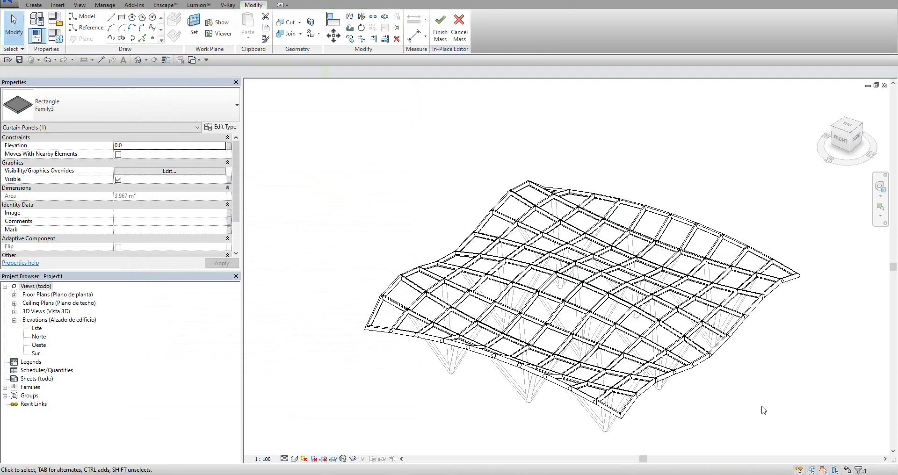
pyautogui.click(284, 458)
pyautogui.click(263, 459)
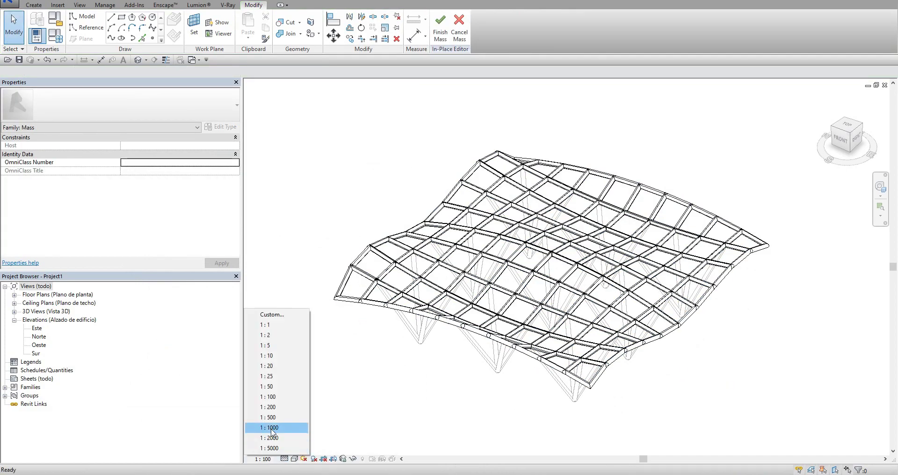
pyautogui.click(276, 387)
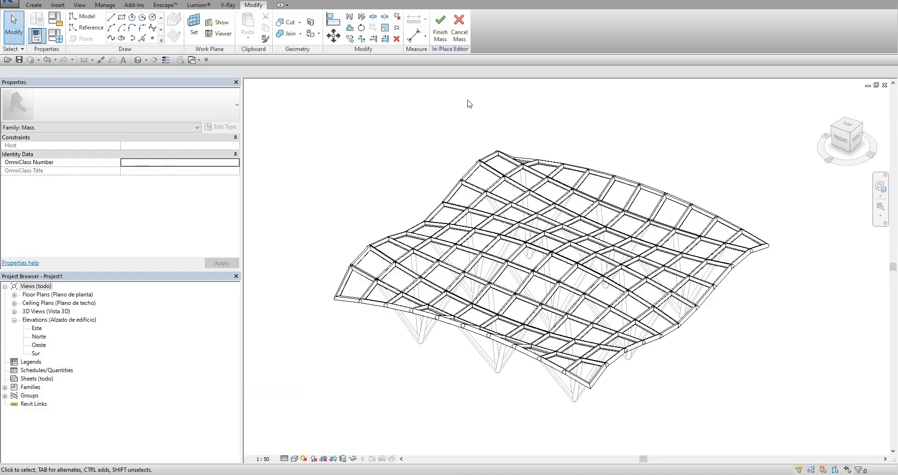
pyautogui.click(440, 26)
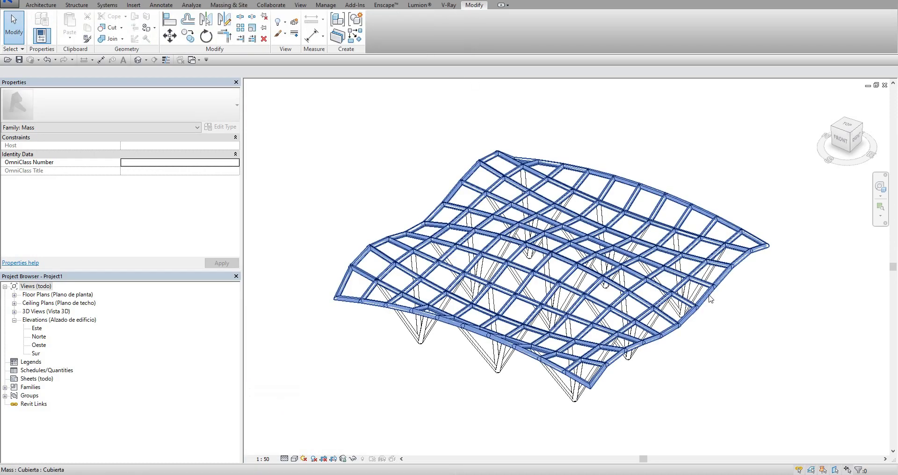
# Display the model in Shaded visual style from a low frontal angle
pyautogui.keyDown('shift'); pyautogui.moveTo(720, 333); pyautogui.dragTo(266, 440, button='middle'); pyautogui.keyUp('shift')
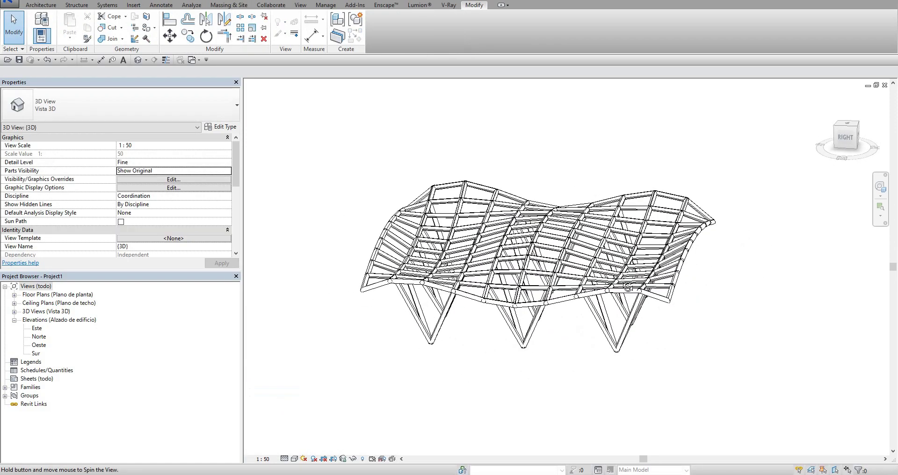
pyautogui.click(296, 458)
pyautogui.click(318, 422)
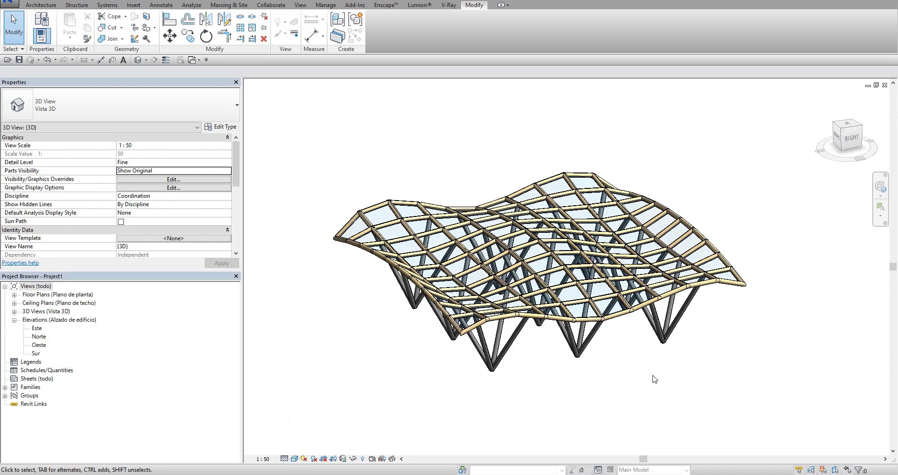
pyautogui.moveTo(654, 379)
pyautogui.keyDown('shift'); pyautogui.mouseDown(button='middle')
pyautogui.moveTo(700, 339)
pyautogui.moveTo(624, 329)
pyautogui.mouseUp(button='middle'); pyautogui.keyUp('shift')
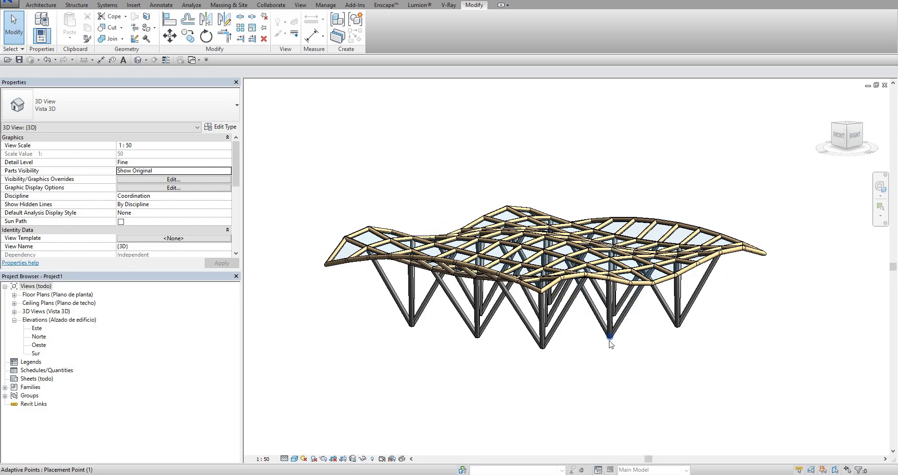
# Pick a strut base adaptive point and try a 2000 offset, then undo it to 0.0
pyautogui.click(609, 338)
pyautogui.scroll(2, 682, 336)
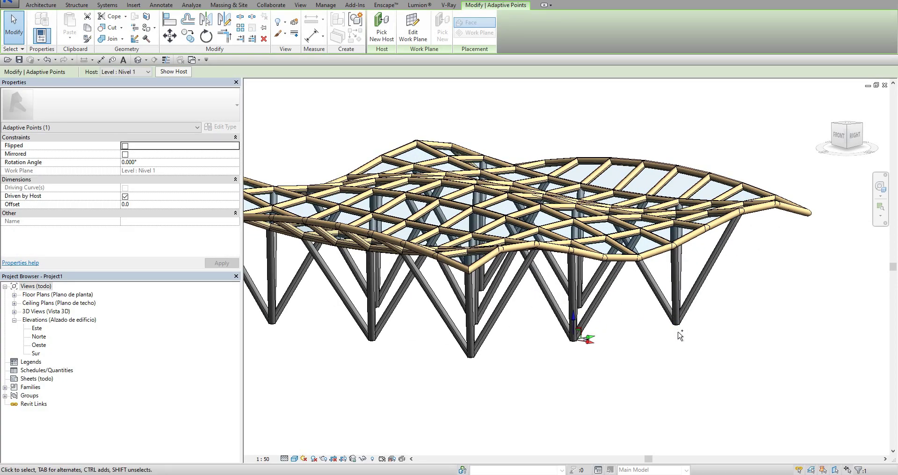
pyautogui.keyDown('shift'); pyautogui.moveTo(680, 338); pyautogui.dragTo(645, 355, button='middle'); pyautogui.keyUp('shift')
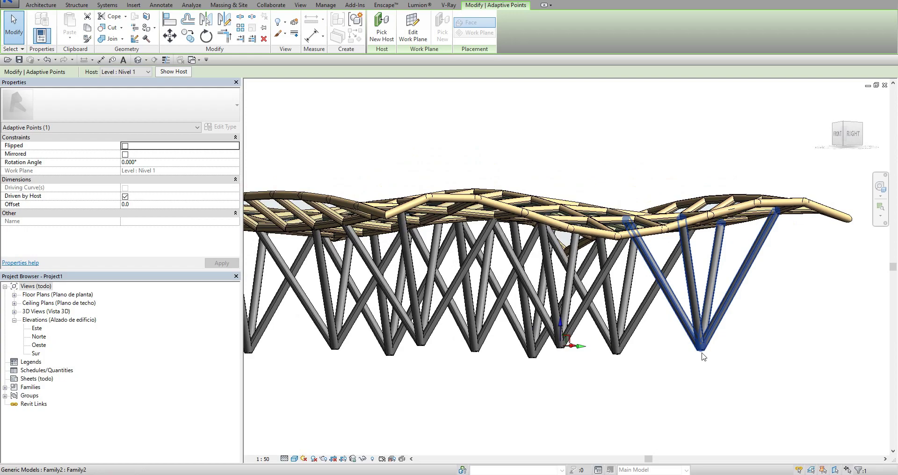
pyautogui.click(622, 357)
pyautogui.keyDown('ctrl'); pyautogui.click(620, 358); pyautogui.keyUp('ctrl')
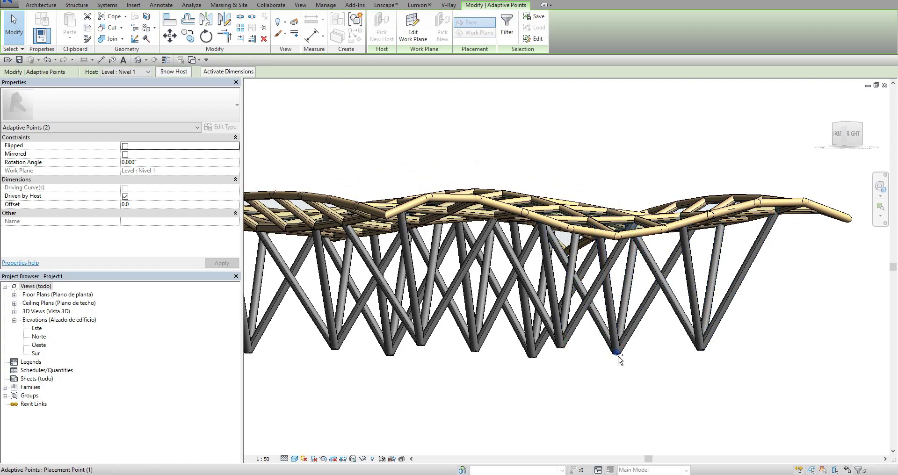
pyautogui.keyDown('ctrl'); pyautogui.click(619, 356); pyautogui.keyUp('ctrl')
pyautogui.keyDown('shift'); pyautogui.moveTo(594, 385); pyautogui.dragTo(579, 406, button='middle'); pyautogui.keyUp('shift')
pyautogui.click(579, 407)
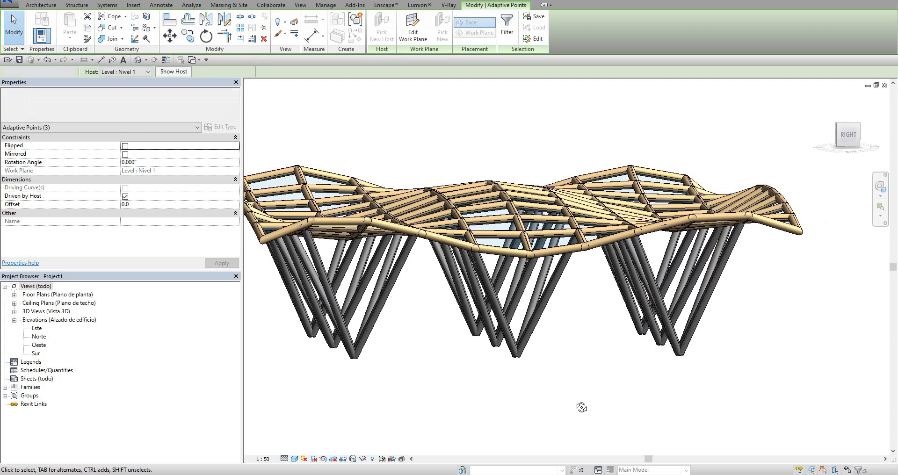
pyautogui.click(681, 357)
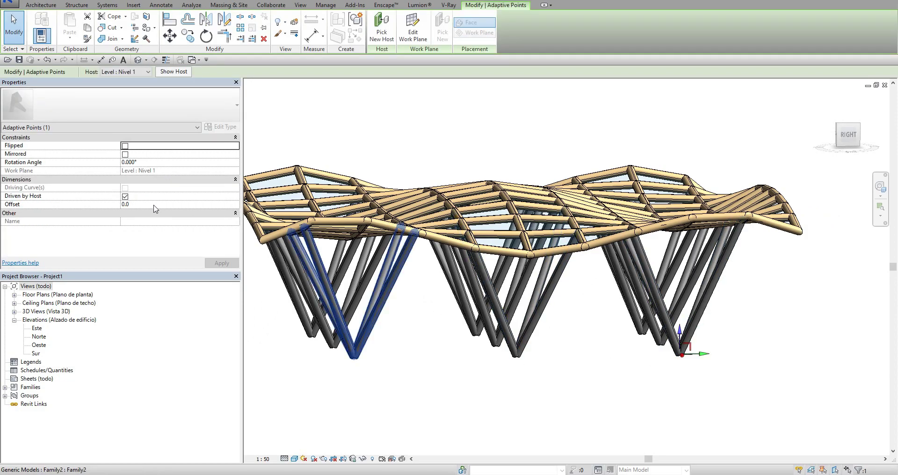
pyautogui.click(154, 205)
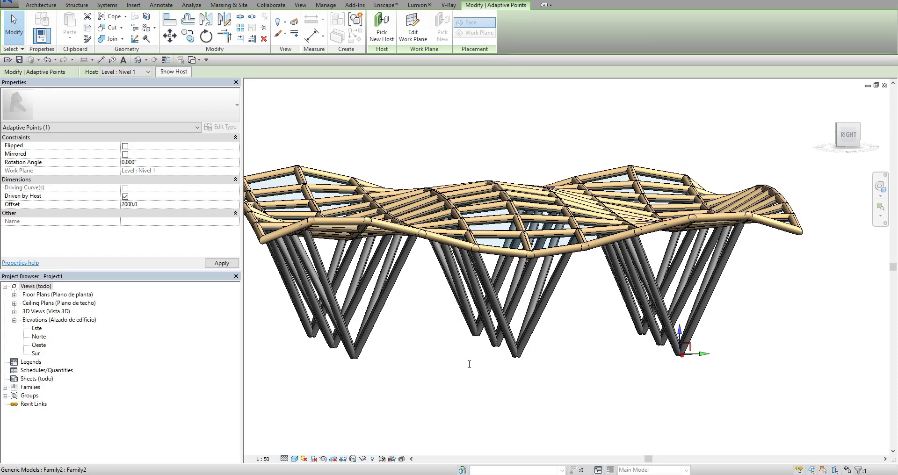
pyautogui.moveTo(693, 401)
pyautogui.keyDown('shift'); pyautogui.mouseDown(button='middle')
pyautogui.moveTo(690, 414)
pyautogui.moveTo(678, 374)
pyautogui.mouseUp(button='middle'); pyautogui.keyUp('shift')
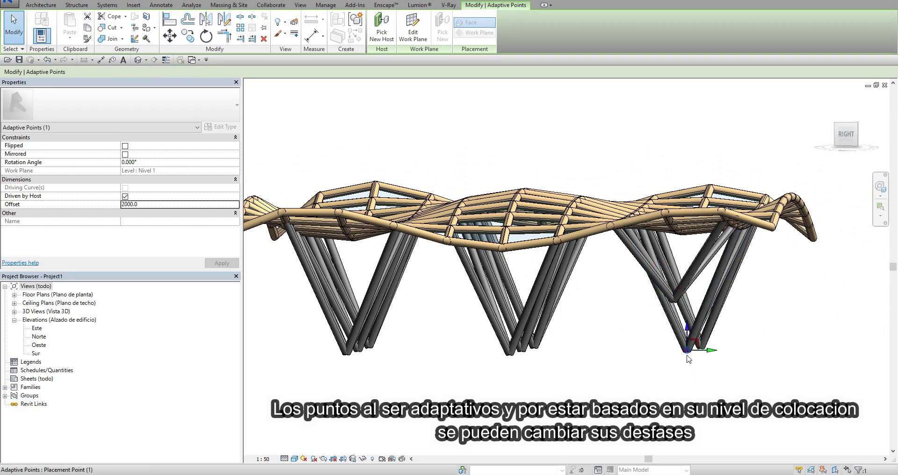
pyautogui.hotkey('ctrl', 'z')
pyautogui.keyDown('shift'); pyautogui.moveTo(687, 359); pyautogui.dragTo(744, 351, button='middle'); pyautogui.keyUp('shift')
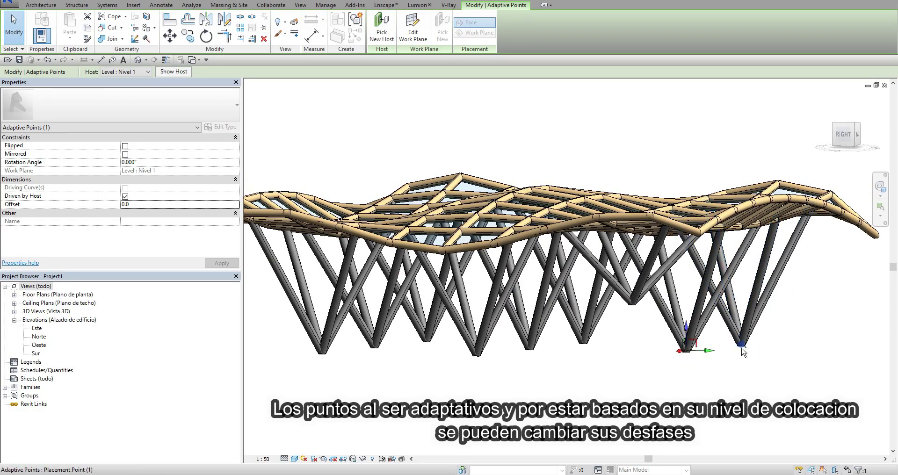
# Select the six strut bottom adaptive points and give them a 3000 Offset
pyautogui.keyDown('ctrl'); pyautogui.click(742, 353); pyautogui.keyUp('ctrl')
pyautogui.click(153, 206)
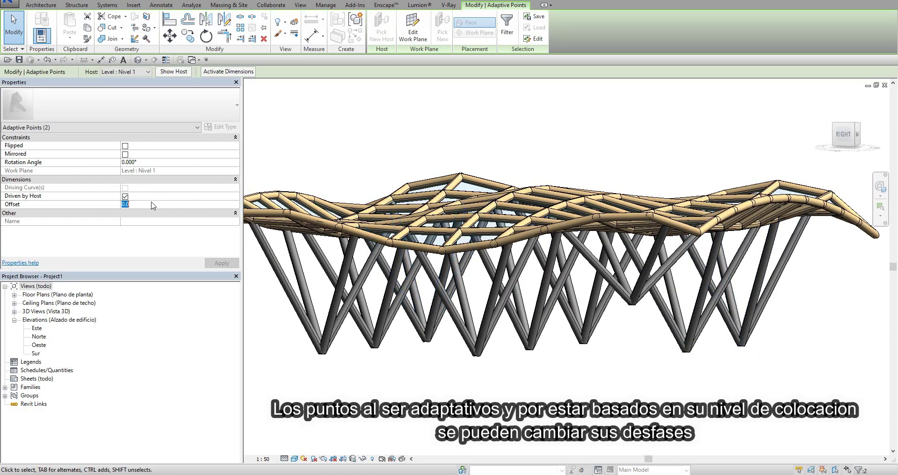
pyautogui.write('2000')
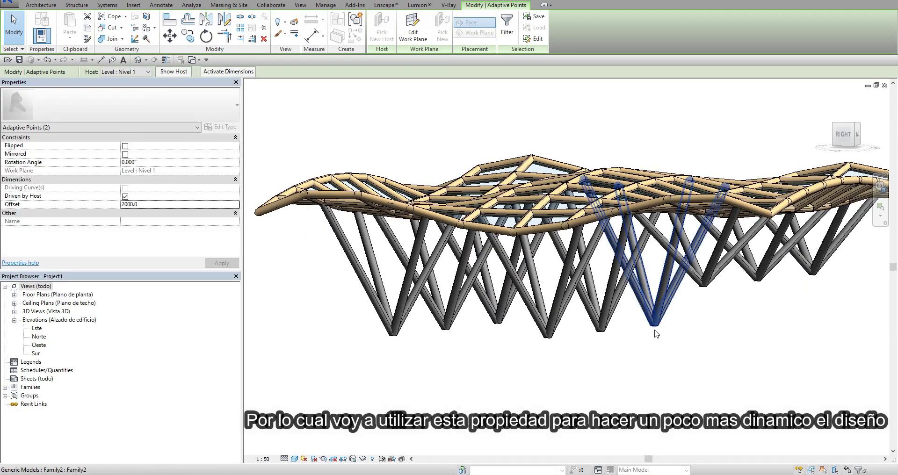
pyautogui.click(656, 333)
pyautogui.click(602, 331)
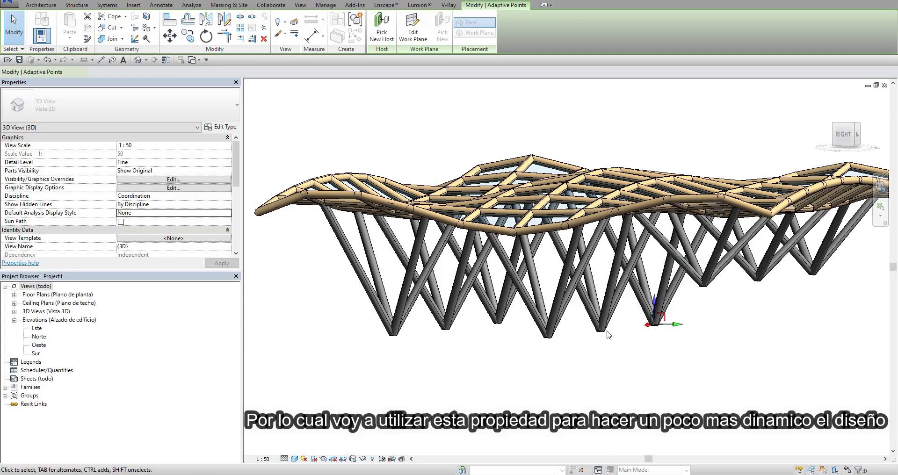
pyautogui.keyDown('ctrl'); pyautogui.click(549, 338); pyautogui.keyUp('ctrl')
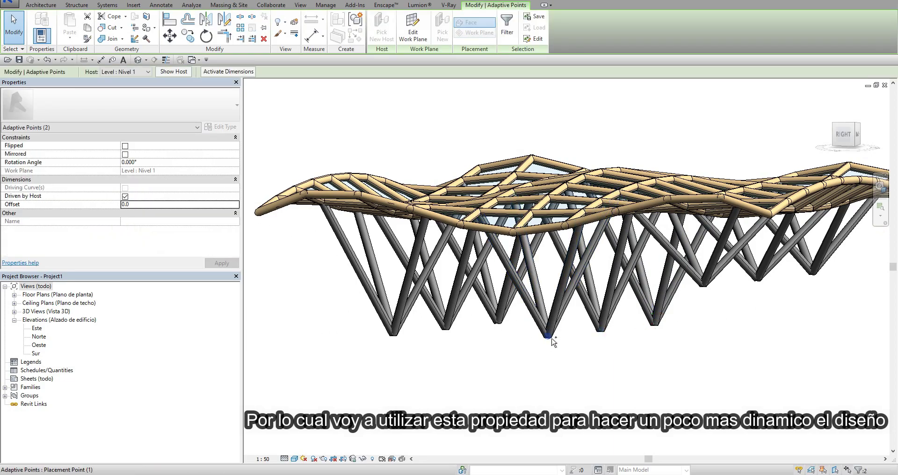
pyautogui.keyDown('ctrl'); pyautogui.click(498, 325); pyautogui.keyUp('ctrl')
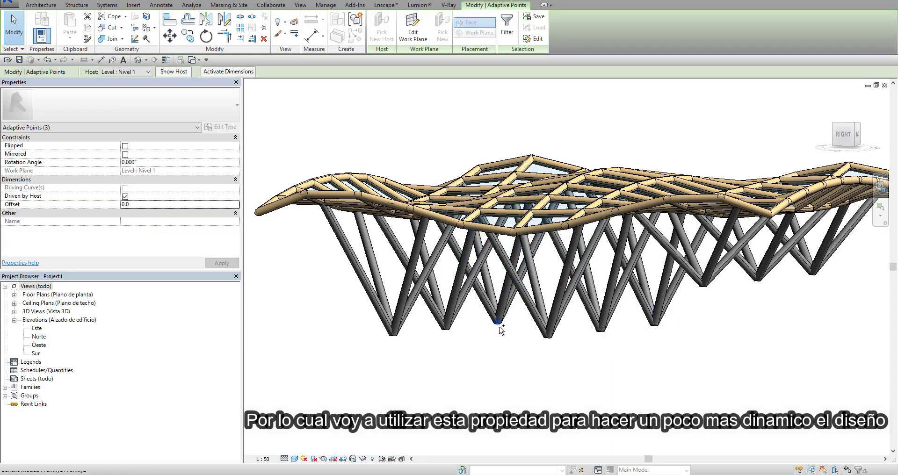
pyautogui.keyDown('ctrl'); pyautogui.click(447, 330); pyautogui.keyUp('ctrl')
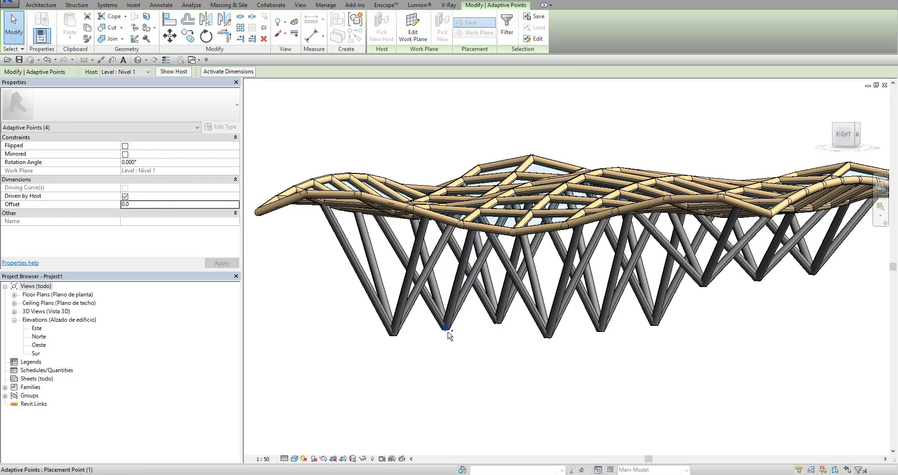
pyautogui.keyDown('ctrl'); pyautogui.click(394, 336); pyautogui.keyUp('ctrl')
pyautogui.keyDown('ctrl'); pyautogui.click(394, 336); pyautogui.keyUp('ctrl')
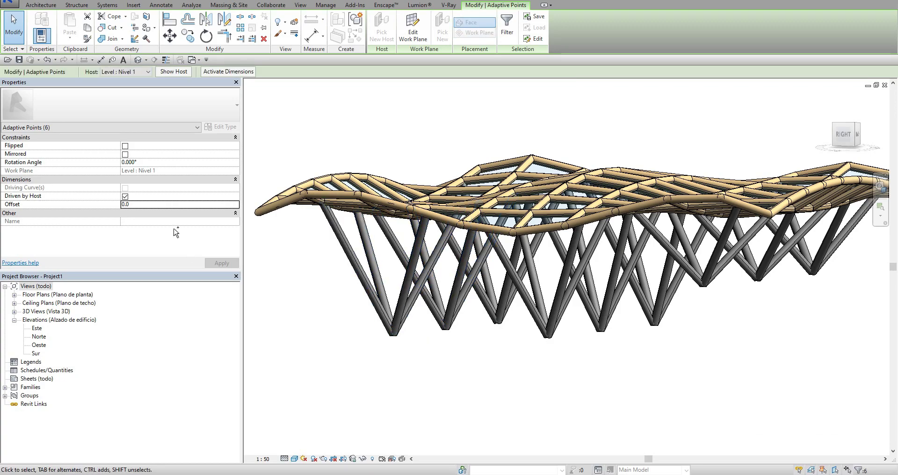
pyautogui.click(164, 206)
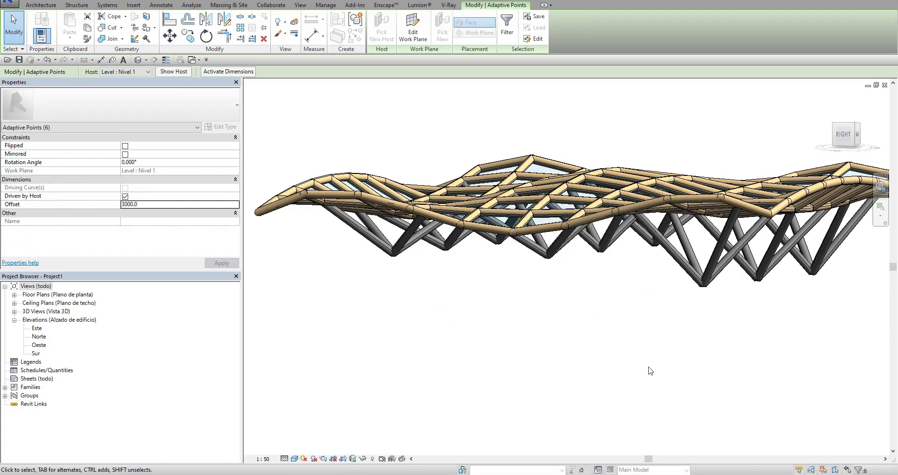
# Select three more V-strut bottom points and set their Offset to 2500 instead of 3500
pyautogui.keyDown('shift'); pyautogui.moveTo(650, 369); pyautogui.dragTo(679, 360, button='middle'); pyautogui.keyUp('shift')
pyautogui.click(679, 360)
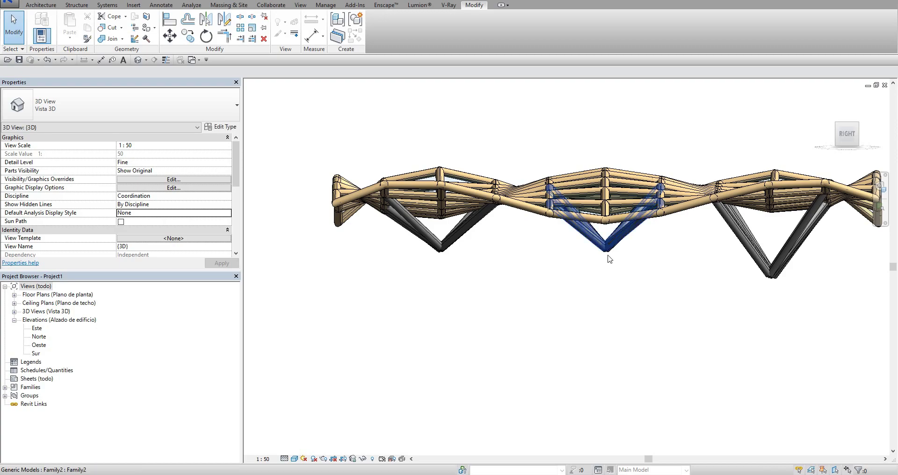
pyautogui.keyDown('shift'); pyautogui.moveTo(611, 257); pyautogui.dragTo(537, 244, button='middle'); pyautogui.keyUp('shift')
pyautogui.click(537, 243)
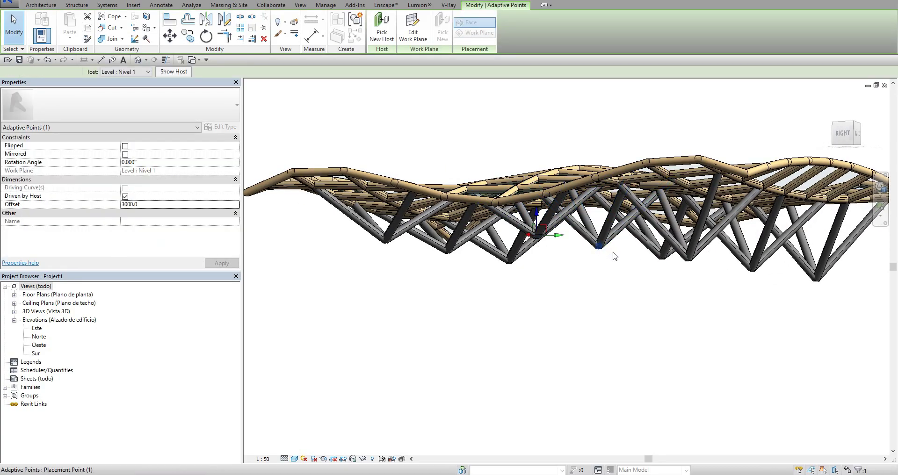
pyautogui.keyDown('ctrl'); pyautogui.click(661, 257); pyautogui.keyUp('ctrl')
pyautogui.keyDown('ctrl'); pyautogui.click(661, 257); pyautogui.keyUp('ctrl')
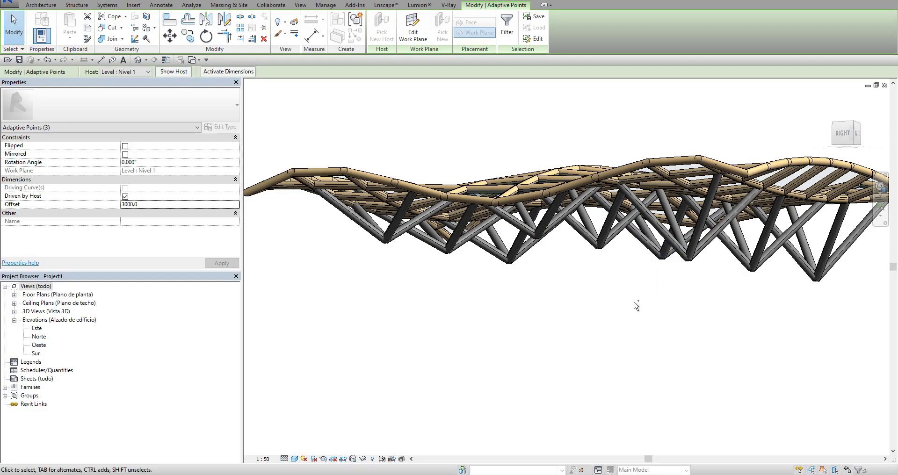
pyautogui.click(180, 205)
pyautogui.write('3500')
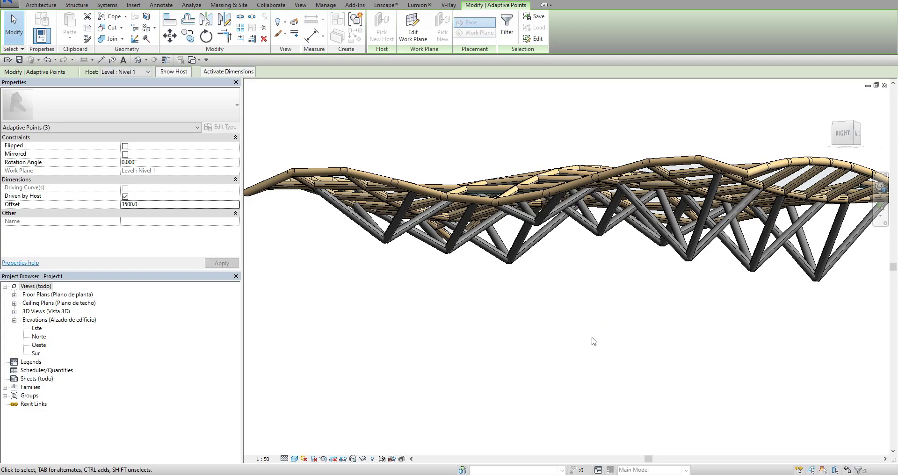
pyautogui.click(159, 207)
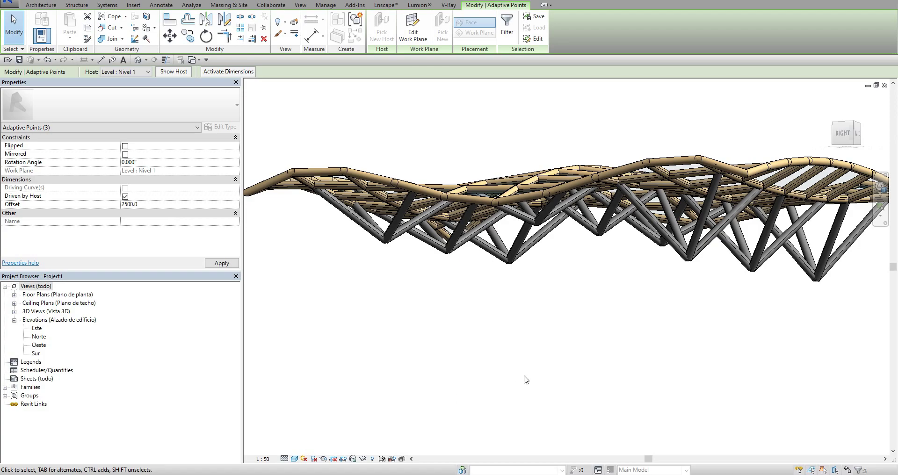
pyautogui.moveTo(550, 388)
pyautogui.keyDown('shift'); pyautogui.mouseDown(button='middle')
pyautogui.moveTo(666, 416)
pyautogui.moveTo(663, 397)
pyautogui.mouseUp(button='middle'); pyautogui.keyUp('shift')
pyautogui.press('Escape')
pyautogui.moveTo(670, 353)
pyautogui.keyDown('shift'); pyautogui.mouseDown(button='middle')
pyautogui.moveTo(794, 432)
pyautogui.moveTo(661, 344)
pyautogui.mouseUp(button='middle'); pyautogui.keyUp('shift')
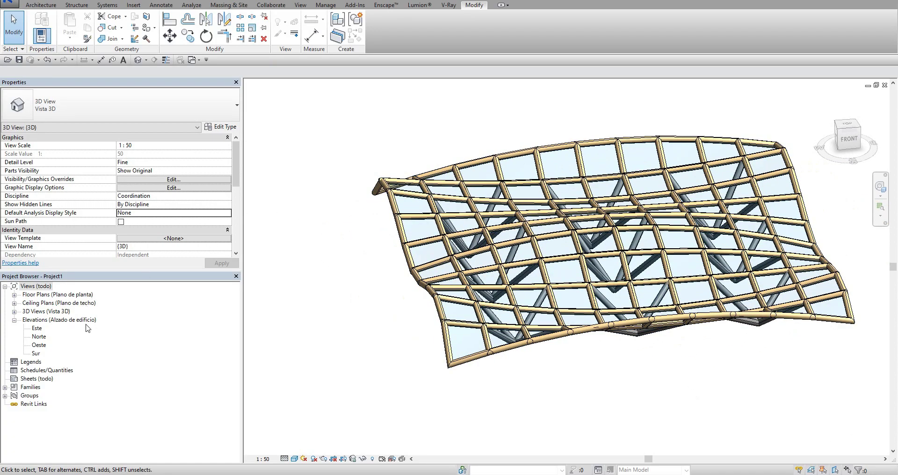
# Switch to the ViewCube's TOP view of the roof grid and bring up the Structure tools
pyautogui.click(847, 125)
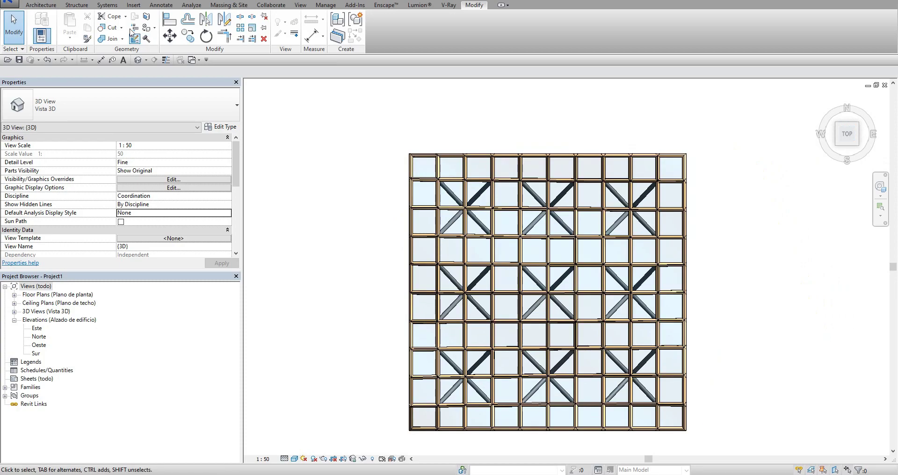
pyautogui.click(54, 6)
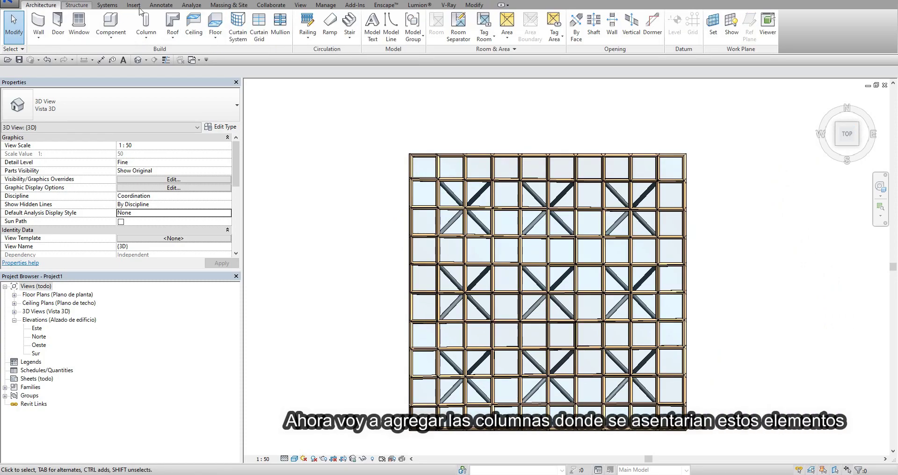
pyautogui.click(77, 5)
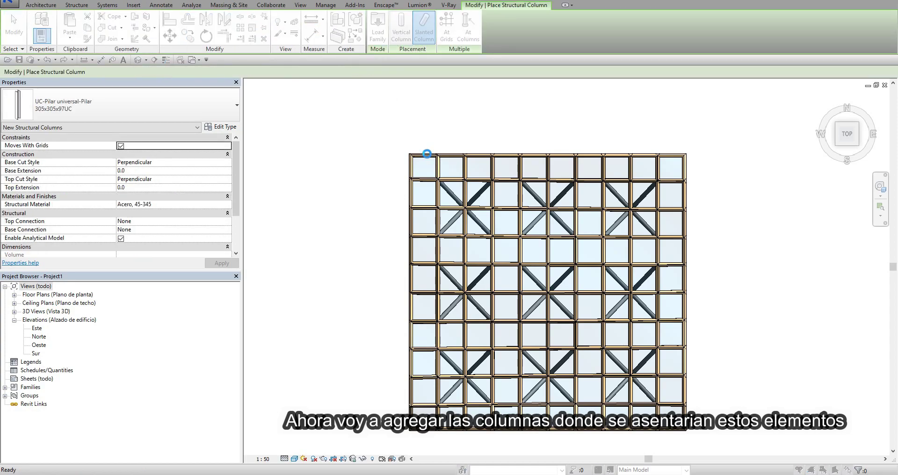
# Load M_Hormigón-Redondo-Pilar from Pilares estructurales > Hormigón and choose its 450mm type
pyautogui.scroll(-3, 450, 174)
pyautogui.scroll(-3, 388, 255)
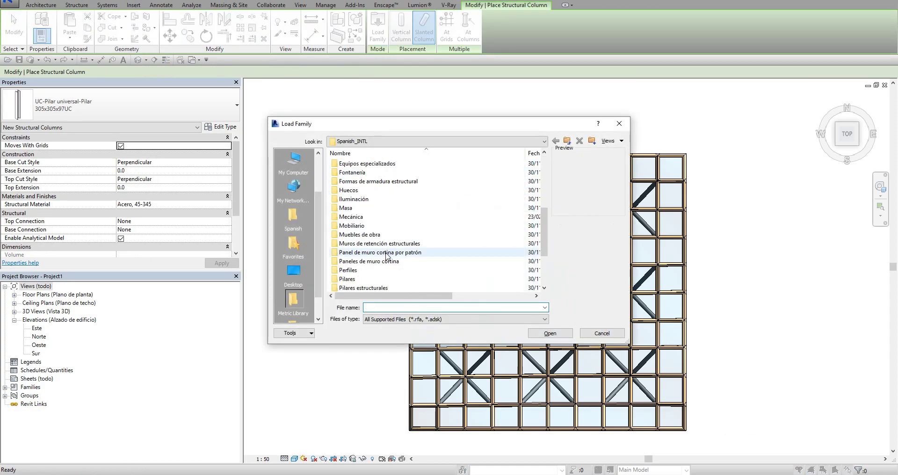
pyautogui.scroll(-2, 387, 256)
pyautogui.doubleClick(371, 238)
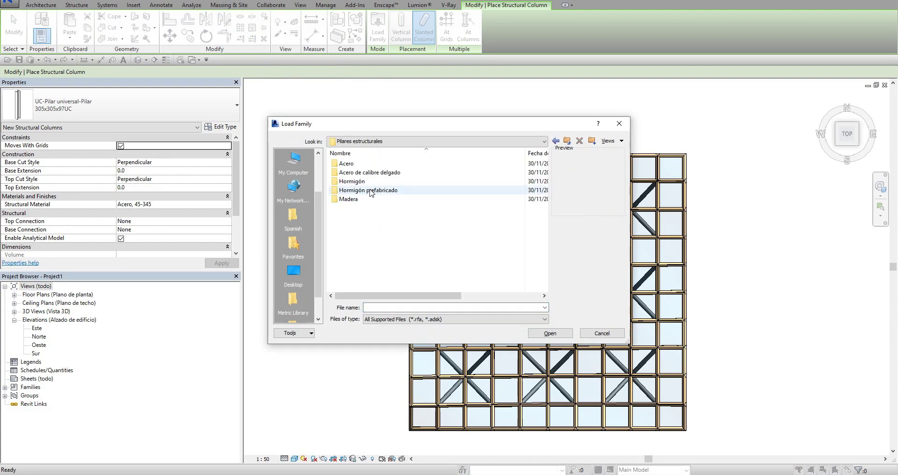
pyautogui.doubleClick(370, 181)
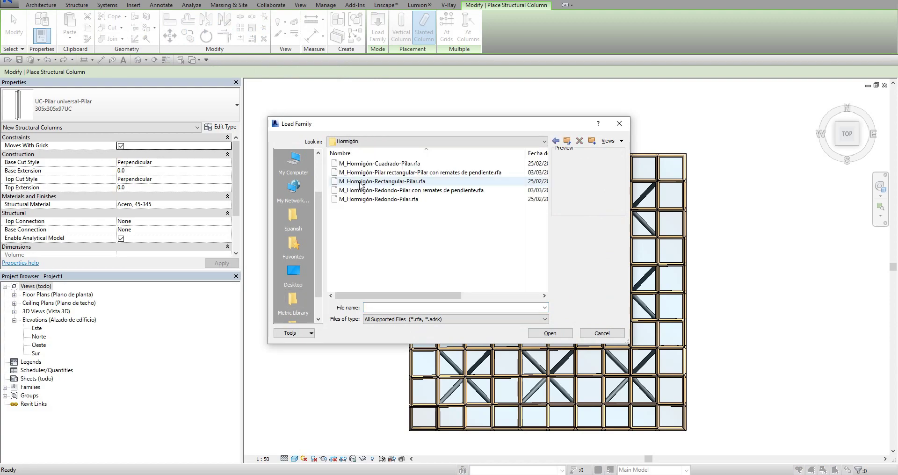
pyautogui.click(378, 200)
pyautogui.click(556, 334)
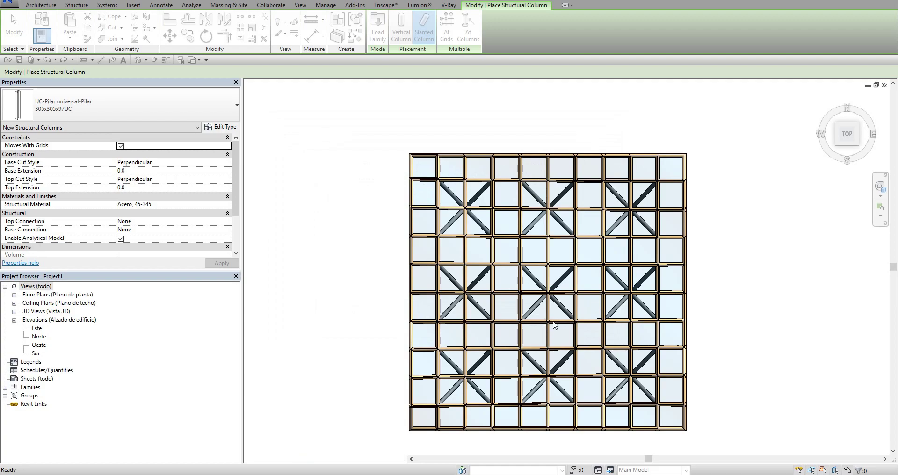
pyautogui.click(181, 115)
pyautogui.click(91, 157)
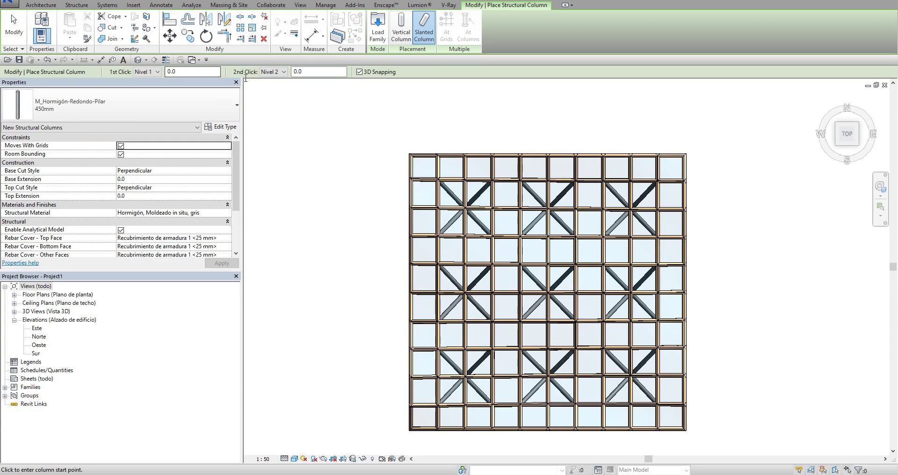
# Set columns to Vertical Column placed by Height, then restart the column tool with CL
pyautogui.click(401, 28)
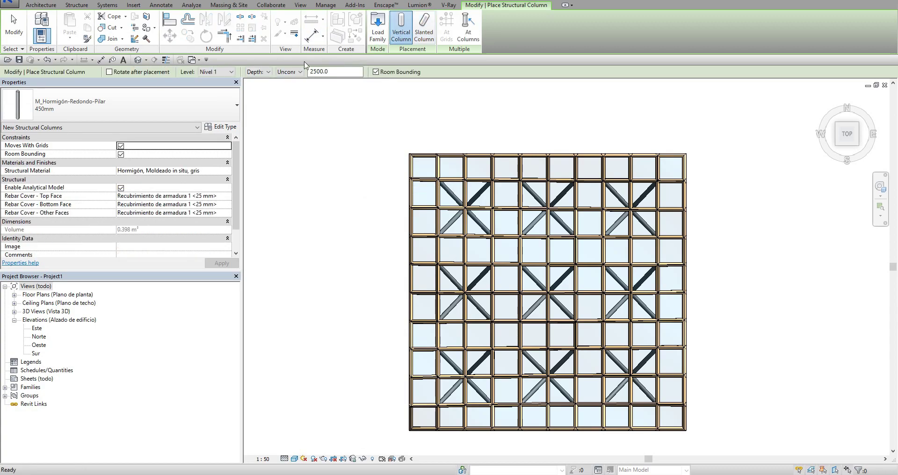
pyautogui.click(266, 73)
pyautogui.click(264, 89)
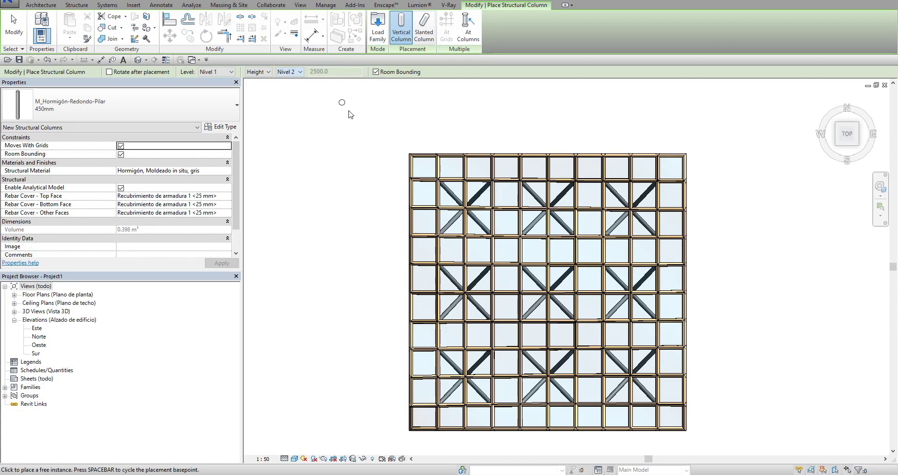
pyautogui.scroll(2, 459, 199)
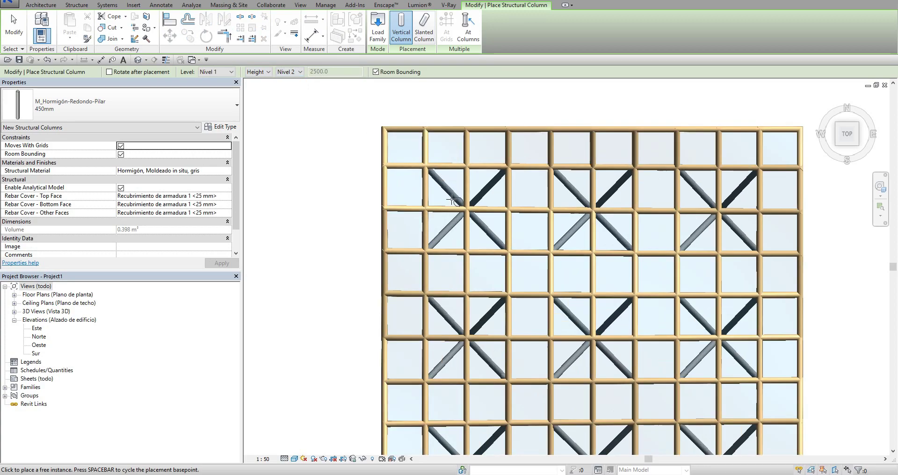
pyautogui.click(98, 102)
pyautogui.press('Escape')
pyautogui.press('Escape')
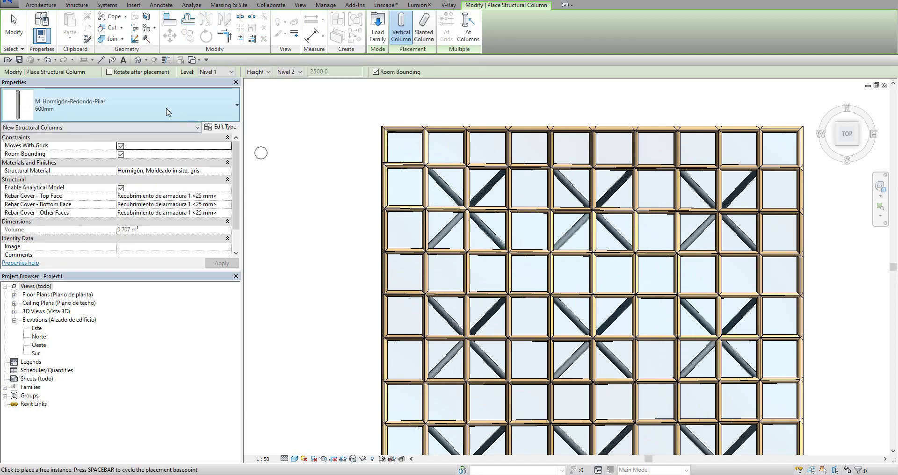
pyautogui.click(158, 120)
pyautogui.press('Escape')
pyautogui.press('Escape')
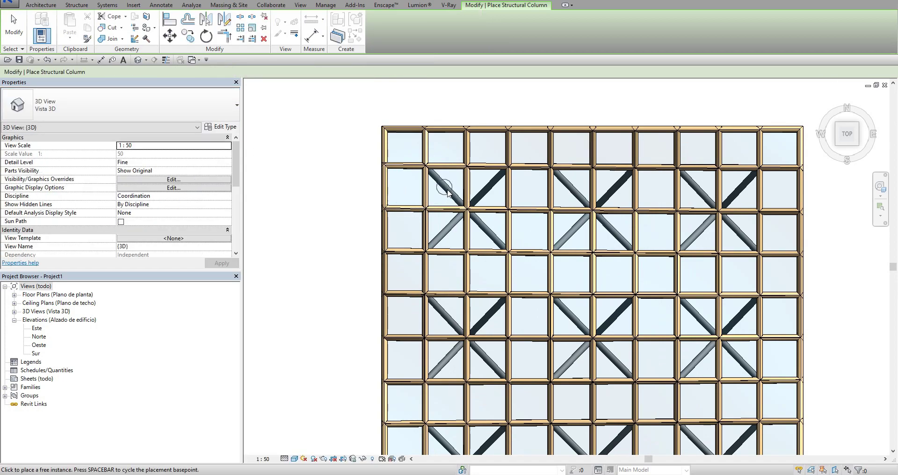
pyautogui.press('c')
pyautogui.press('l')
# Place 750 mm round concrete columns at each strut intersection, then return to Modify
pyautogui.scroll(3, 470, 211)
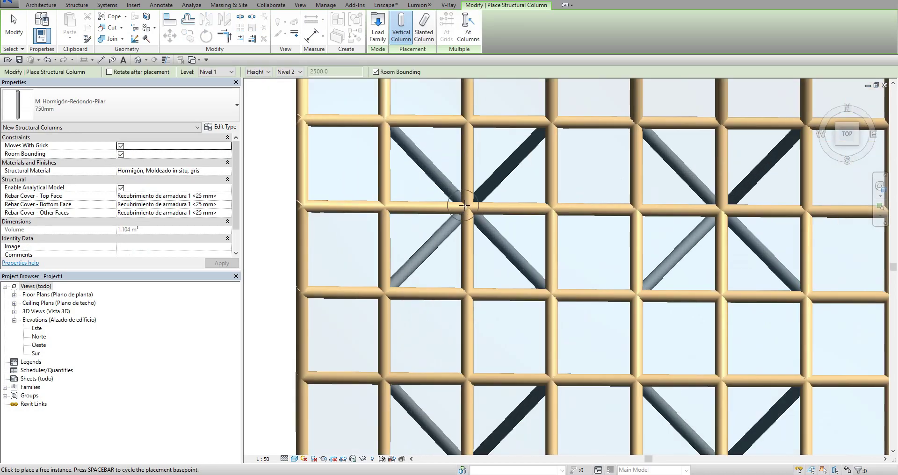
pyautogui.scroll(3, 464, 204)
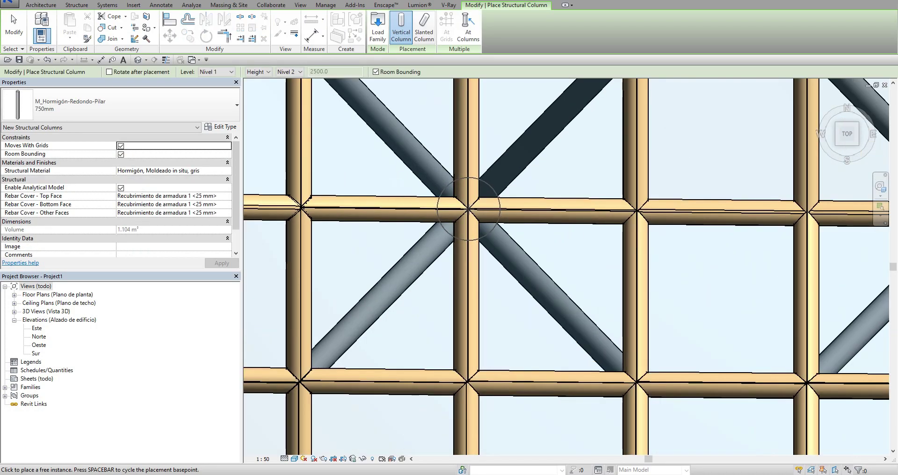
pyautogui.scroll(-1, 494, 209)
pyautogui.scroll(-2, 568, 227)
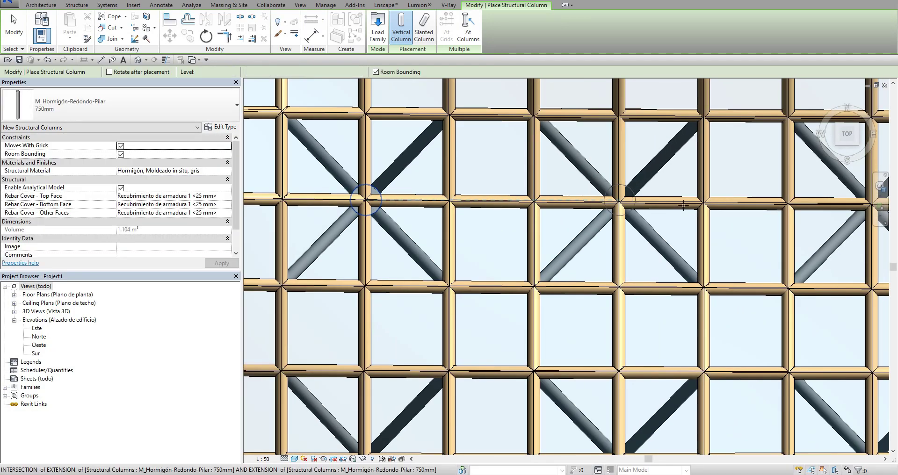
pyautogui.scroll(1, 620, 200)
pyautogui.scroll(1, 674, 196)
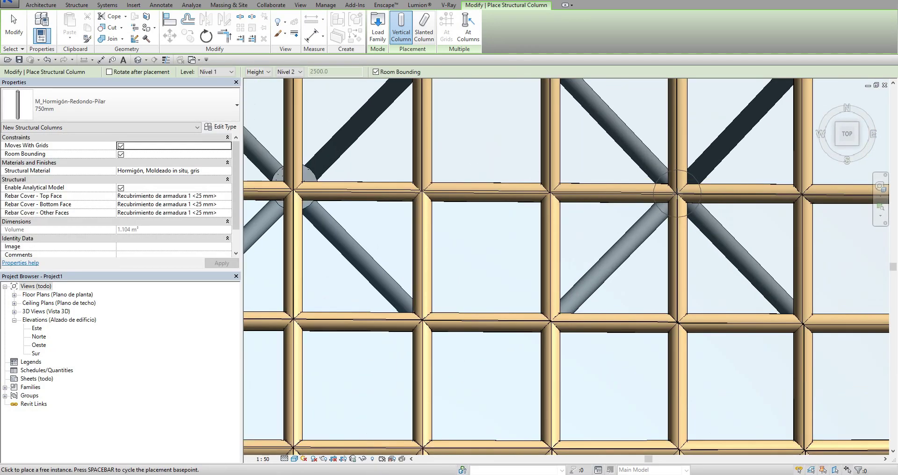
pyautogui.scroll(-3, 613, 231)
pyautogui.scroll(1, 631, 304)
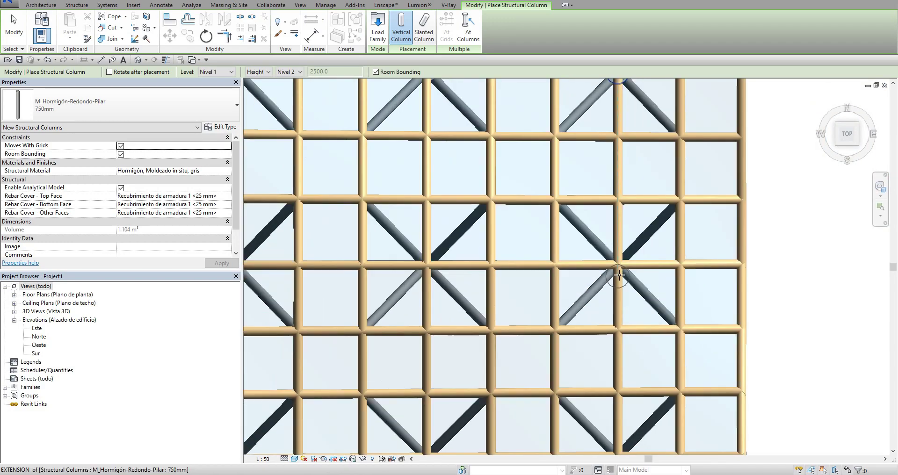
pyautogui.scroll(1, 616, 274)
pyautogui.scroll(3, 622, 260)
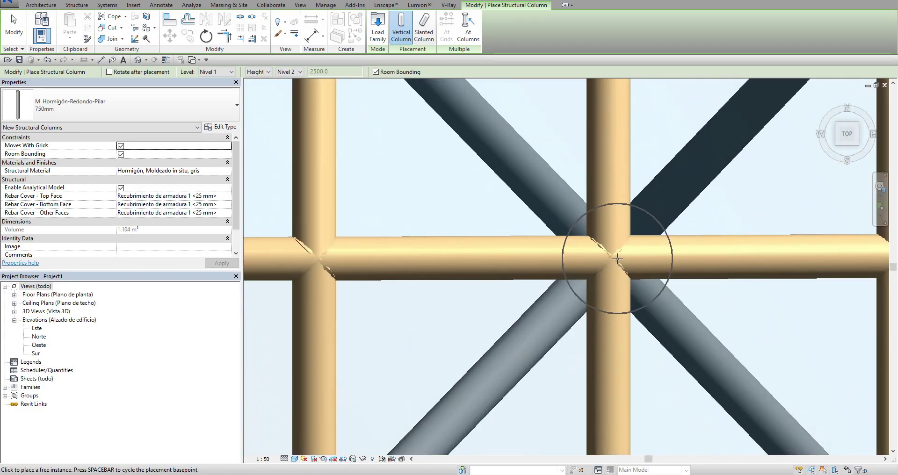
pyautogui.scroll(-2, 496, 260)
pyautogui.scroll(-2, 467, 260)
pyautogui.scroll(-1, 468, 260)
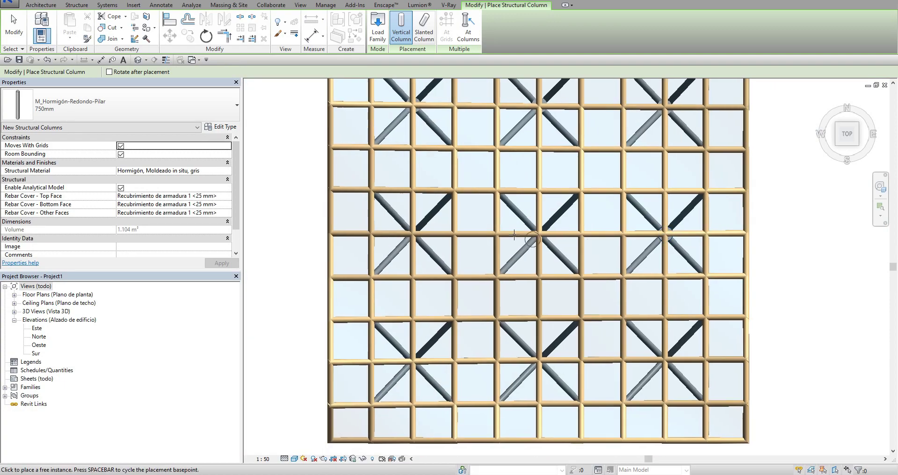
pyautogui.scroll(3, 561, 244)
pyautogui.scroll(2, 565, 239)
pyautogui.scroll(1, 564, 237)
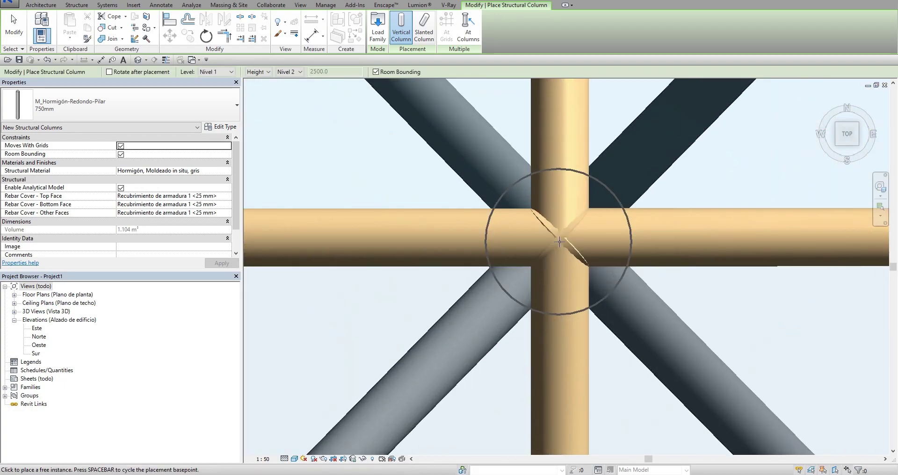
pyautogui.scroll(2, 562, 233)
pyautogui.scroll(-3, 544, 253)
pyautogui.scroll(-1, 636, 250)
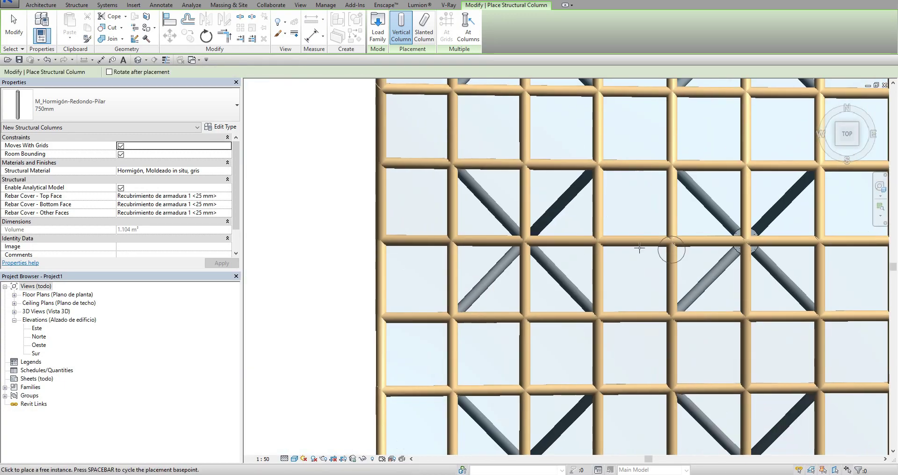
pyautogui.scroll(1, 534, 234)
pyautogui.scroll(2, 534, 231)
pyautogui.scroll(-2, 533, 229)
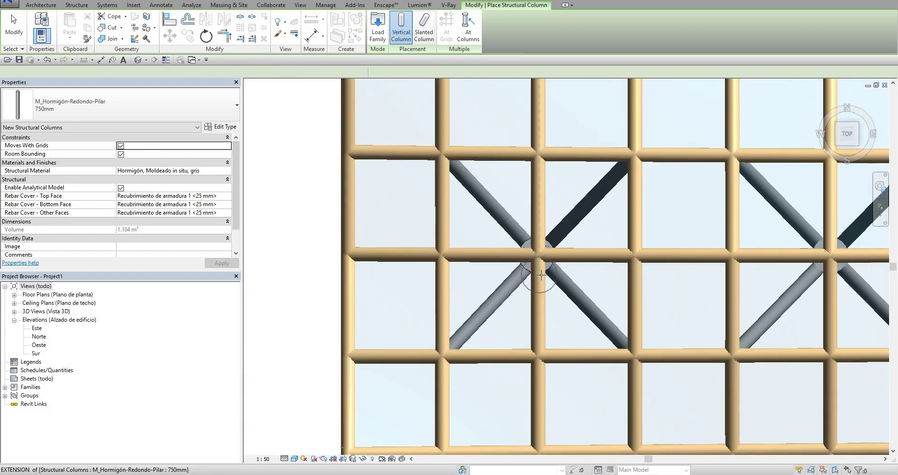
pyautogui.scroll(-2, 519, 206)
pyautogui.scroll(2, 517, 201)
pyautogui.scroll(2, 517, 202)
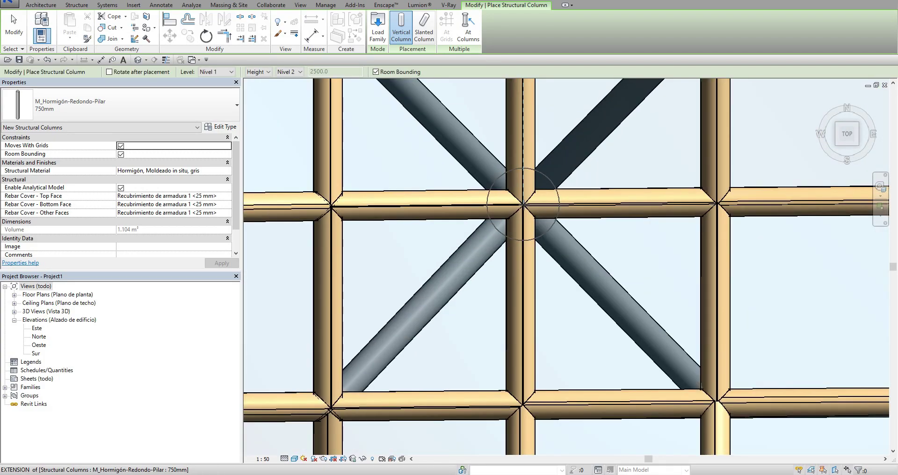
pyautogui.scroll(2, 519, 204)
pyautogui.scroll(2, 522, 206)
pyautogui.scroll(-2, 523, 205)
pyautogui.scroll(-2, 540, 211)
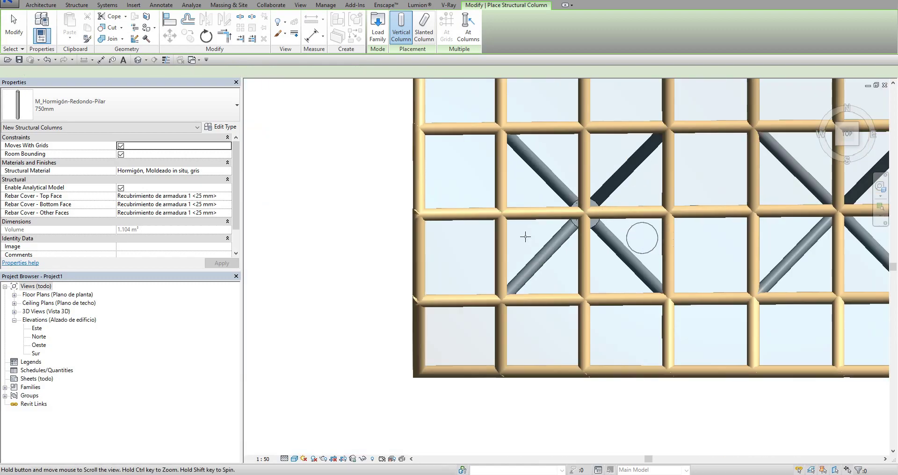
pyautogui.scroll(2, 525, 234)
pyautogui.scroll(2, 532, 192)
pyautogui.scroll(-2, 531, 190)
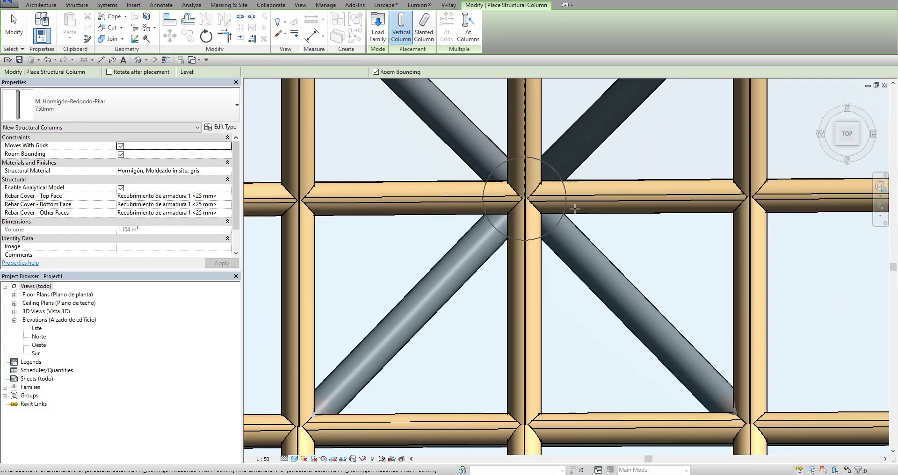
pyautogui.scroll(-2, 647, 233)
pyautogui.moveTo(647, 233); pyautogui.dragTo(580, 223, button='middle')
pyautogui.scroll(2, 580, 223)
pyautogui.scroll(2, 575, 222)
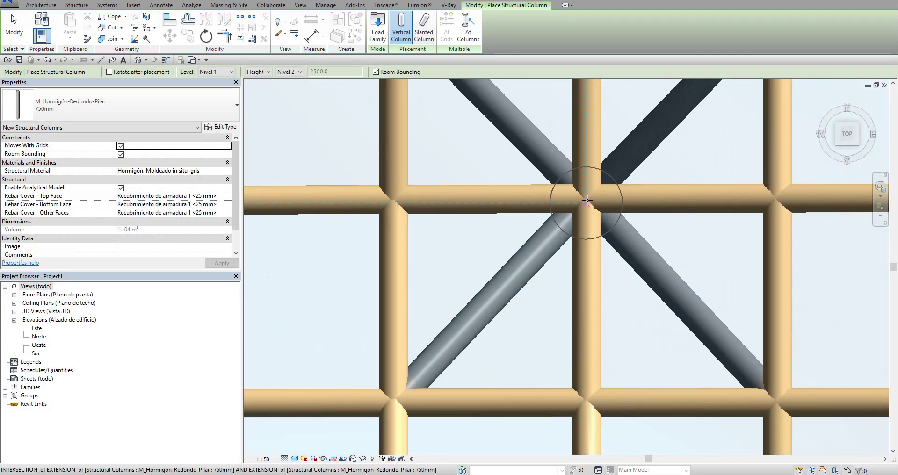
pyautogui.scroll(-2, 563, 219)
pyautogui.scroll(-2, 564, 219)
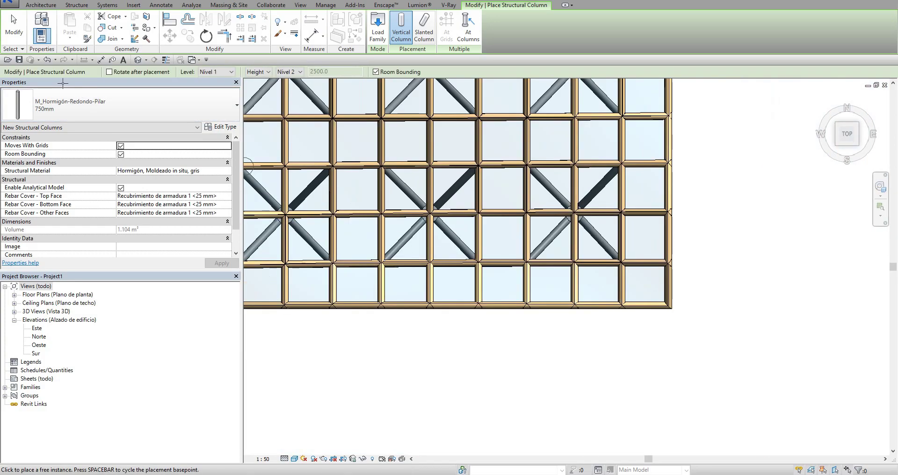
pyautogui.click(14, 32)
# Top the three right-hand columns at Nivel 1 with a 2000 top offset
pyautogui.scroll(-2, 631, 240)
pyautogui.moveTo(631, 241)
pyautogui.keyDown('shift'); pyautogui.mouseDown(button='middle')
pyautogui.moveTo(519, 263)
pyautogui.moveTo(667, 264)
pyautogui.moveTo(643, 237)
pyautogui.moveTo(661, 284)
pyautogui.mouseUp(button='middle'); pyautogui.keyUp('shift')
pyautogui.moveTo(585, 234); pyautogui.dragTo(585, 234)
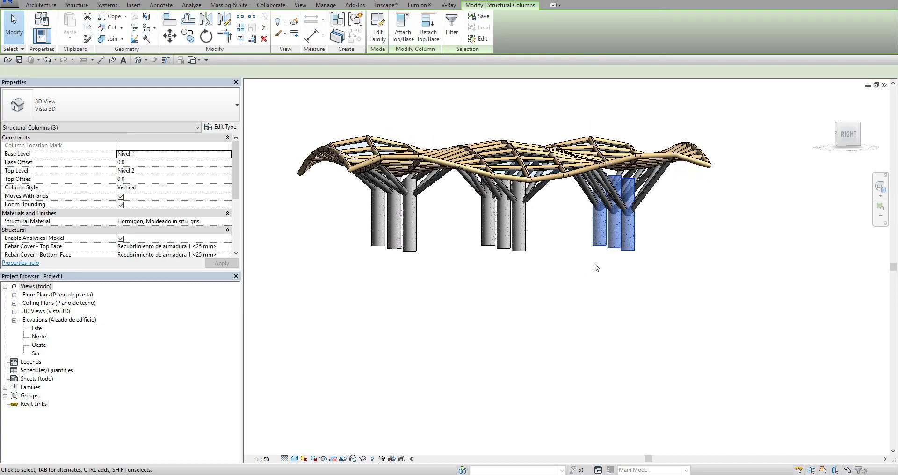
pyautogui.click(226, 171)
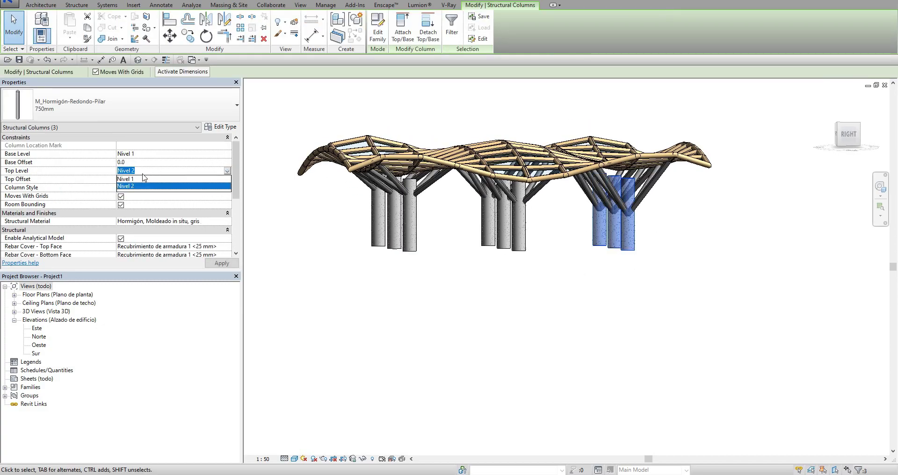
pyautogui.click(135, 179)
pyautogui.write('2000')
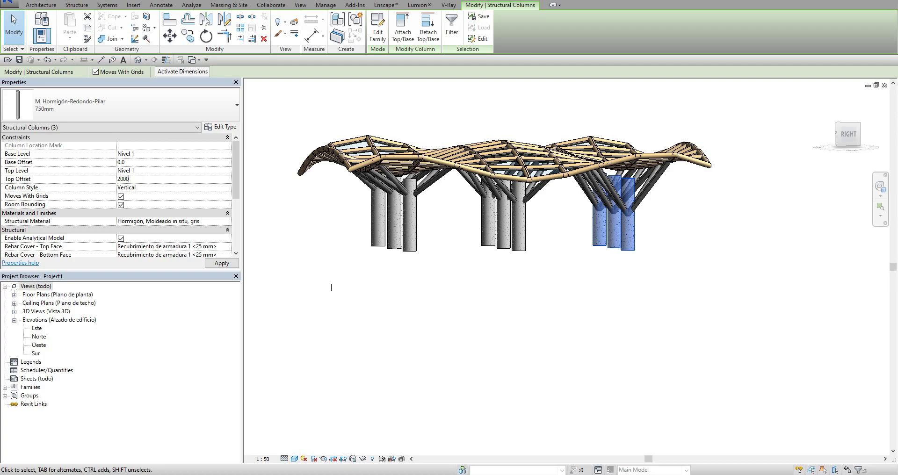
pyautogui.press('Return')
# Top the middle and left column groups at Nivel 1 with 2500 and 3000 offsets
pyautogui.moveTo(543, 274); pyautogui.dragTo(470, 235)
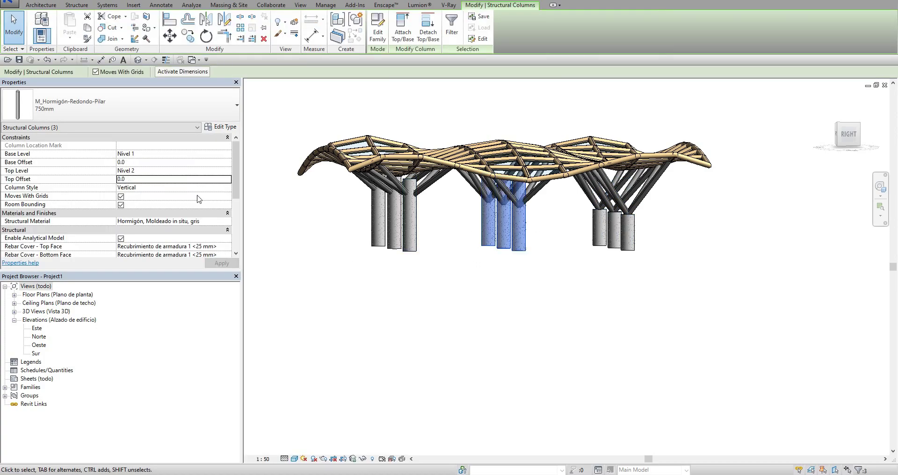
pyautogui.click(227, 171)
pyautogui.click(137, 179)
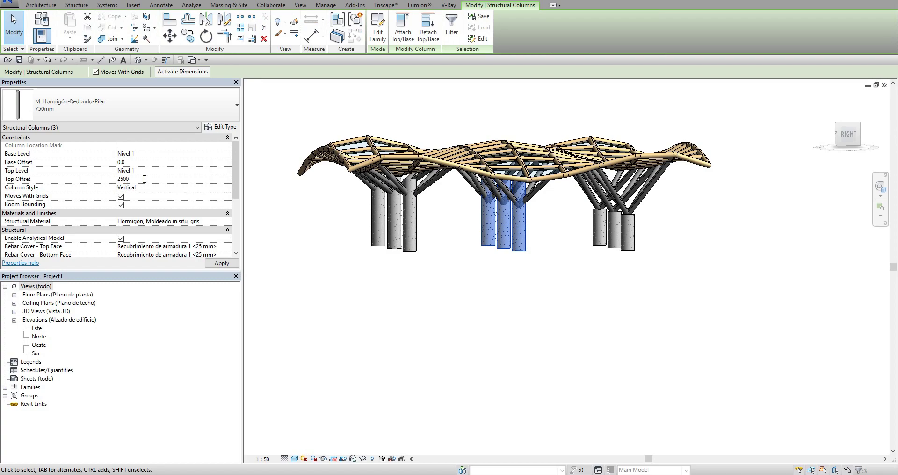
pyautogui.moveTo(421, 321); pyautogui.dragTo(331, 226)
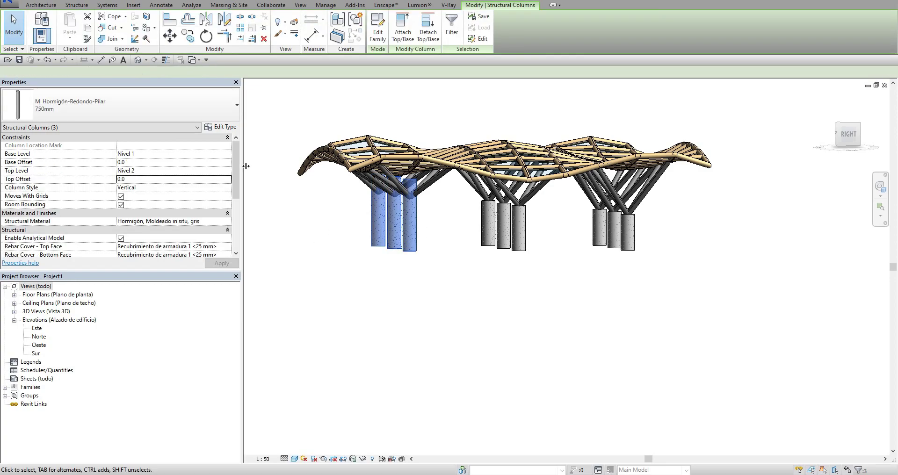
pyautogui.click(227, 170)
pyautogui.click(145, 185)
pyautogui.write('3000')
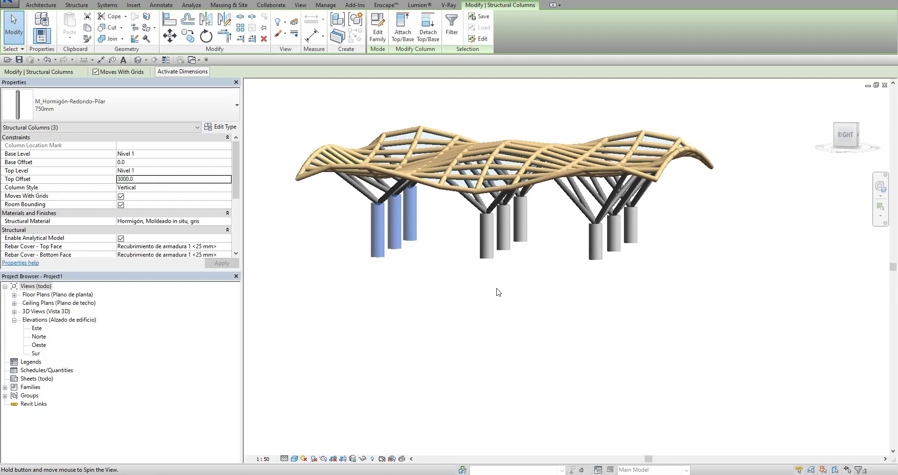
pyautogui.moveTo(498, 295)
pyautogui.keyDown('shift'); pyautogui.mouseDown(button='middle')
pyautogui.moveTo(463, 317)
pyautogui.moveTo(541, 285)
pyautogui.moveTo(573, 302)
pyautogui.moveTo(694, 315)
pyautogui.moveTo(607, 360)
pyautogui.mouseUp(button='middle'); pyautogui.keyUp('shift')
pyautogui.press('Escape')
# Clear the selection, switch to the Top view, and start a rectangular floor sketch
pyautogui.click(542, 285)
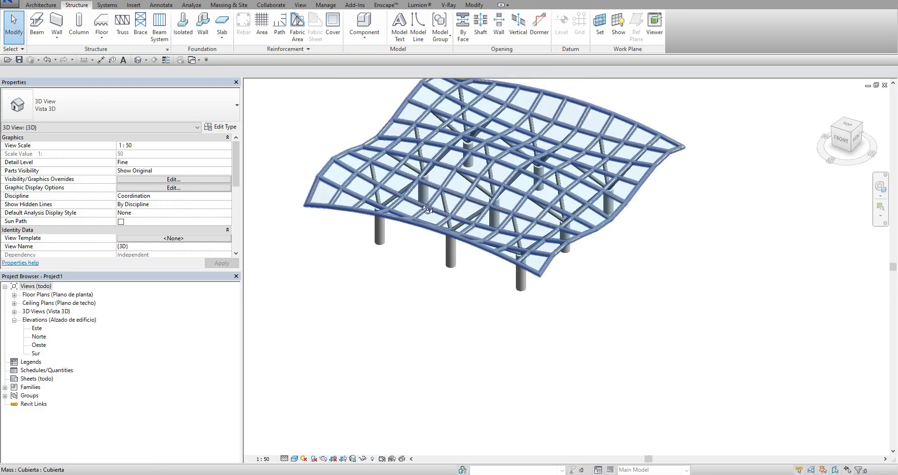
pyautogui.click(847, 124)
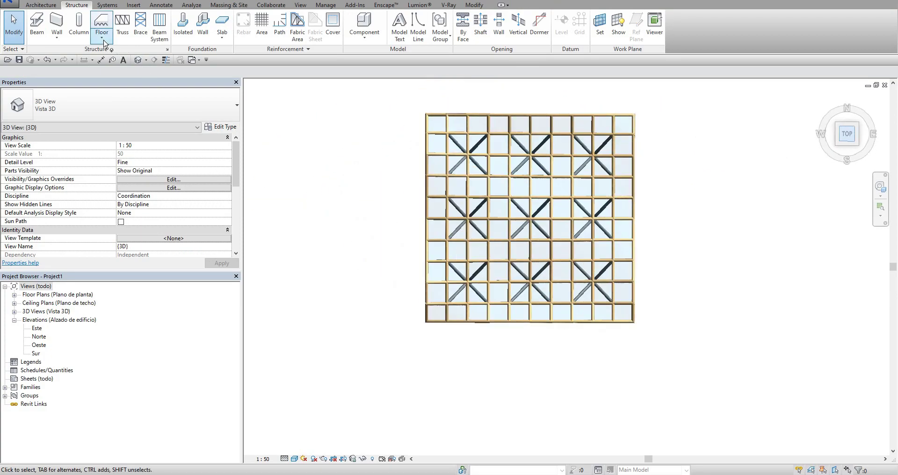
pyautogui.click(45, 8)
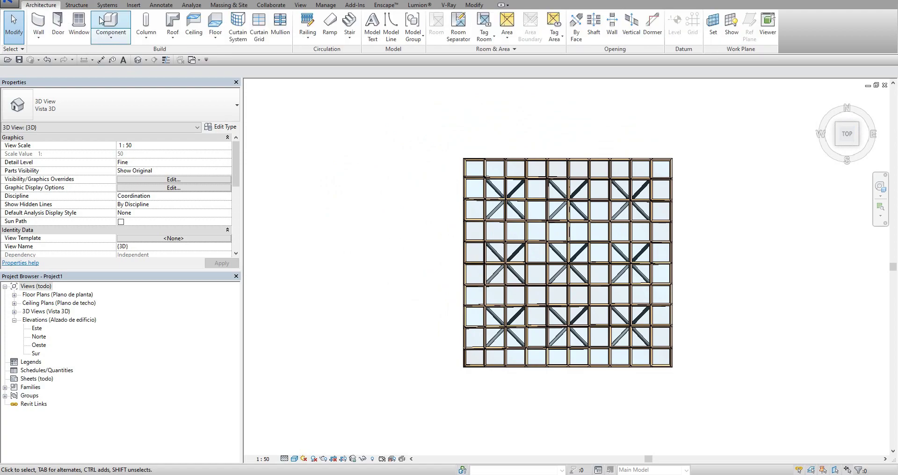
pyautogui.click(214, 21)
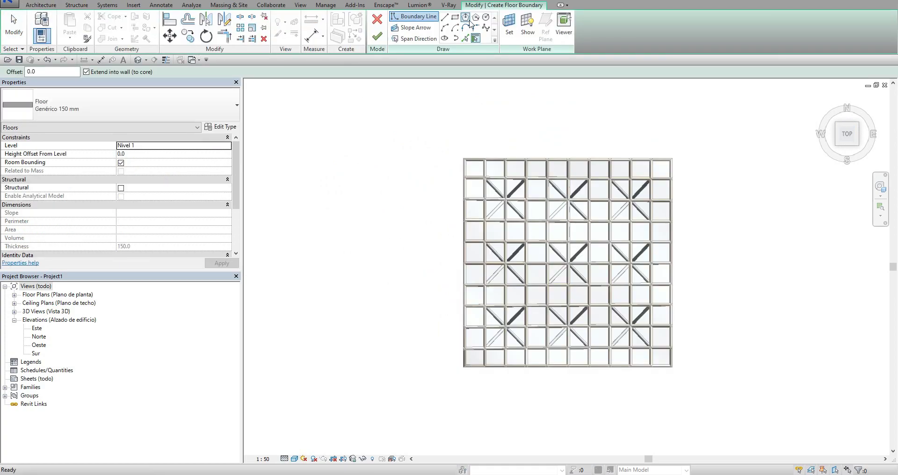
pyautogui.click(455, 17)
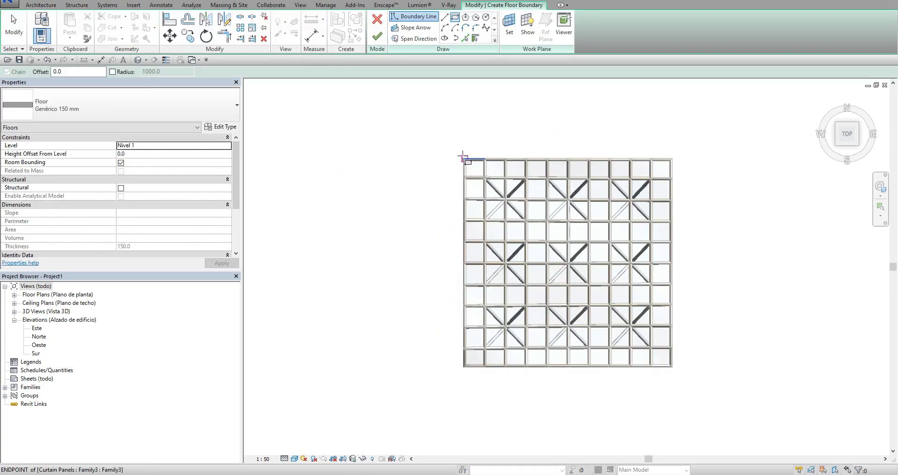
# Draw the Generic 150 mm floor rectangle around the roof grid, finish it, and orbit to inspect it
pyautogui.click(463, 156)
pyautogui.scroll(3, 674, 366)
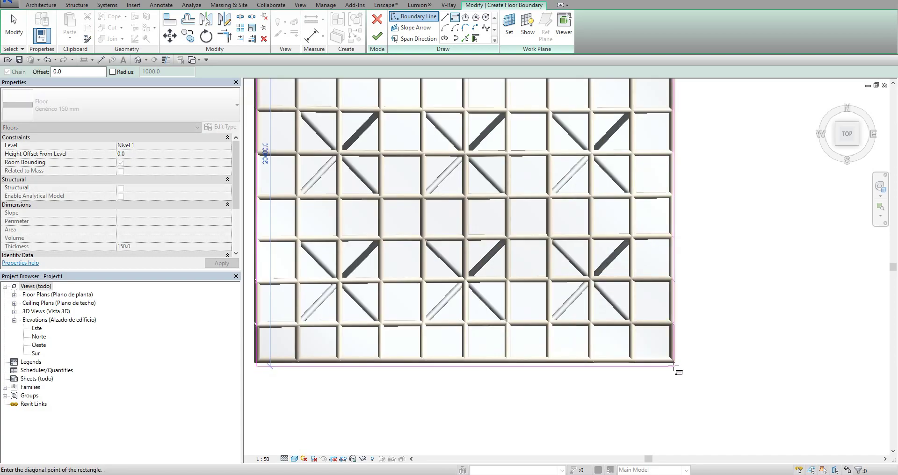
pyautogui.scroll(2, 674, 366)
pyautogui.scroll(1, 675, 366)
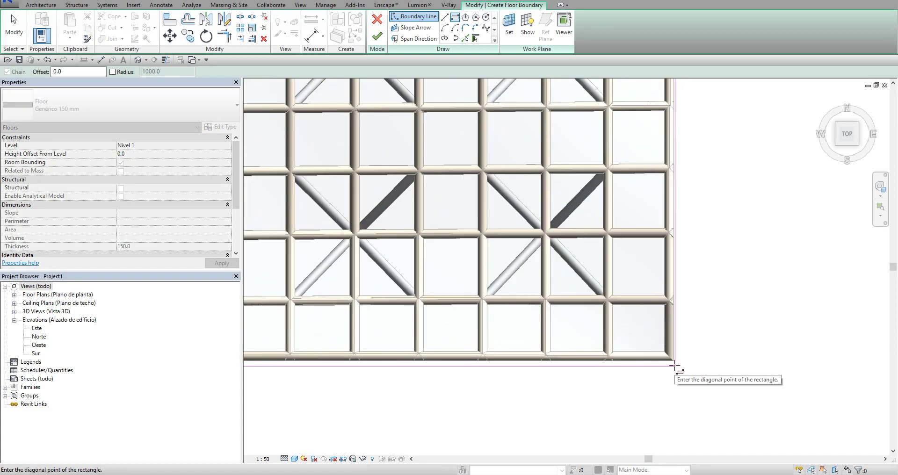
pyautogui.click(702, 386)
pyautogui.scroll(-3, 703, 386)
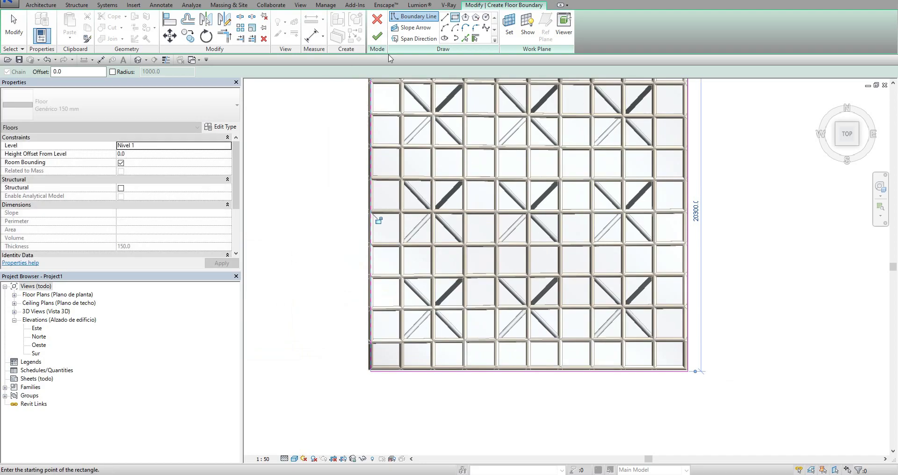
pyautogui.click(377, 37)
pyautogui.scroll(-2, 605, 303)
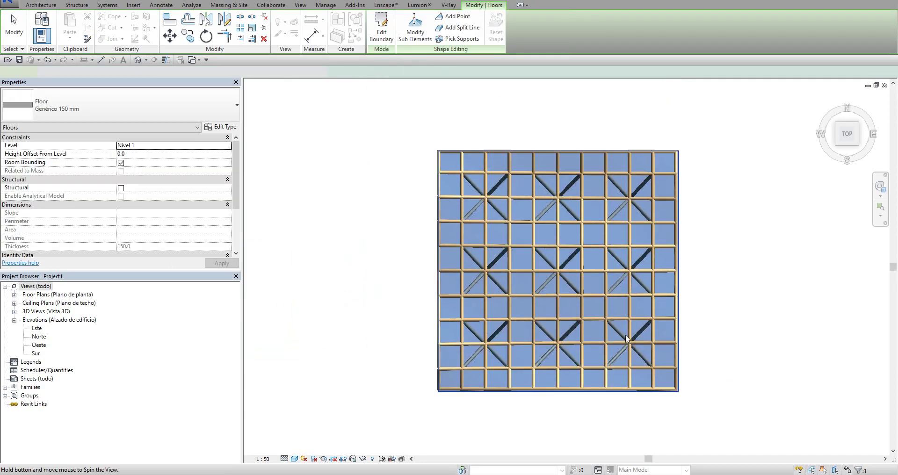
pyautogui.moveTo(604, 303)
pyautogui.keyDown('shift'); pyautogui.mouseDown(button='middle')
pyautogui.moveTo(662, 329)
pyautogui.moveTo(555, 335)
pyautogui.mouseUp(button='middle'); pyautogui.keyUp('shift')
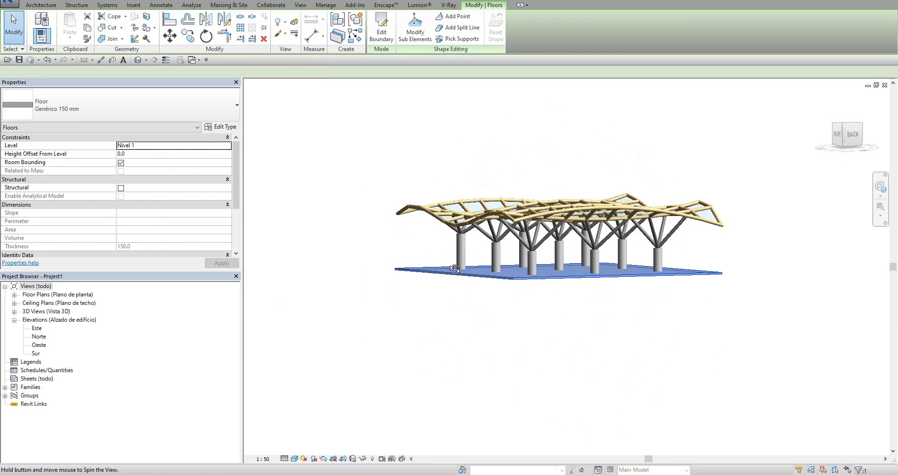
pyautogui.press('Escape')
pyautogui.moveTo(516, 307)
pyautogui.keyDown('shift'); pyautogui.mouseDown(button='middle')
pyautogui.moveTo(625, 318)
pyautogui.moveTo(637, 337)
pyautogui.moveTo(665, 331)
pyautogui.moveTo(610, 138)
pyautogui.mouseUp(button='middle'); pyautogui.keyUp('shift')
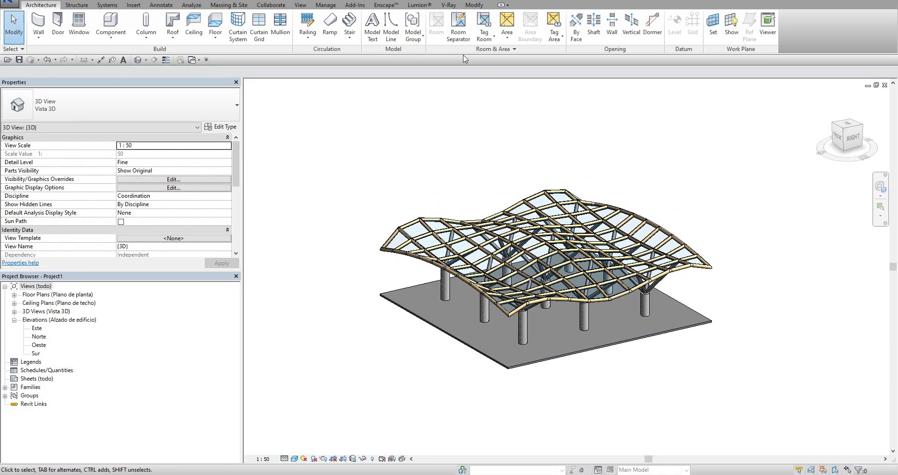
# Launch Enscape live rendering and orbit down to eye level facing the canopy
pyautogui.click(382, 5)
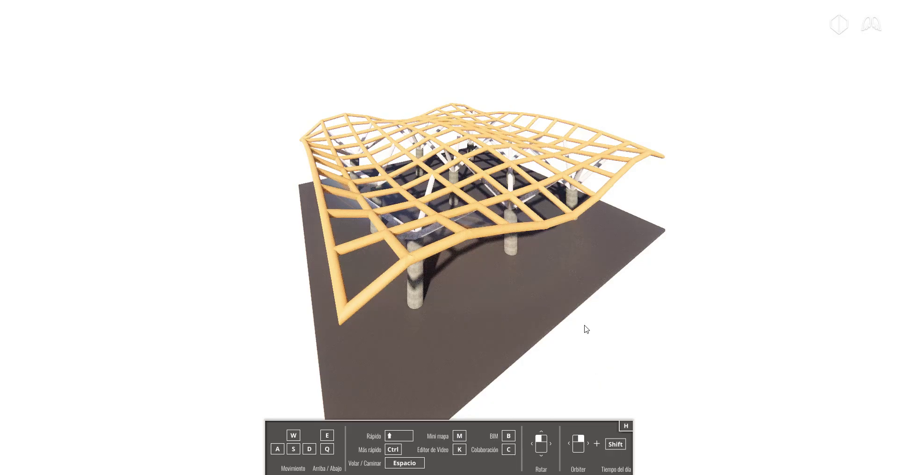
pyautogui.moveTo(544, 265); pyautogui.dragTo(514, 307)
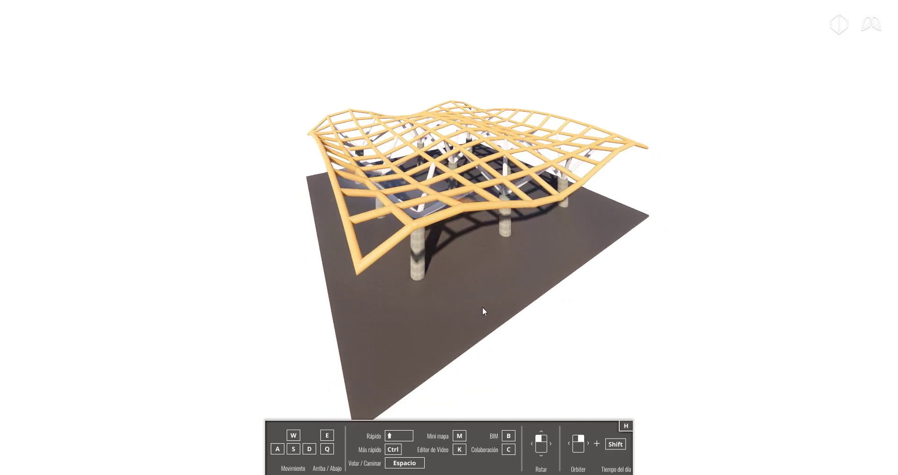
pyautogui.moveTo(482, 311); pyautogui.dragTo(496, 361, button='right')
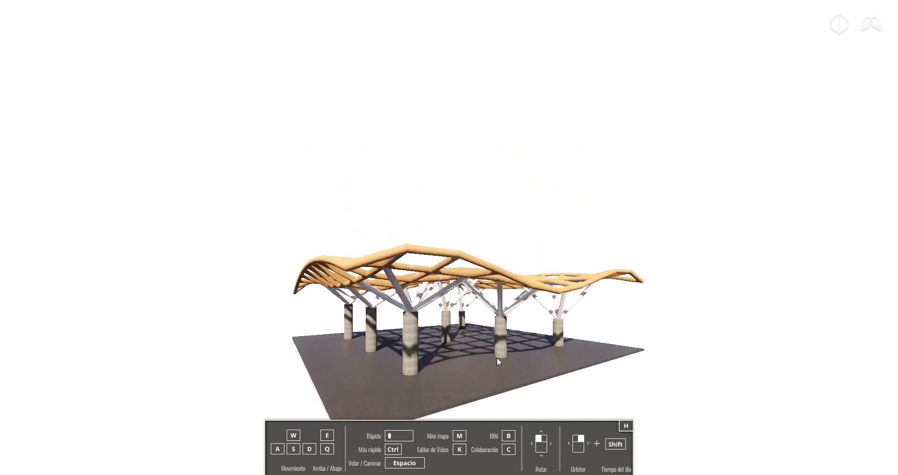
pyautogui.scroll(5, 497, 357)
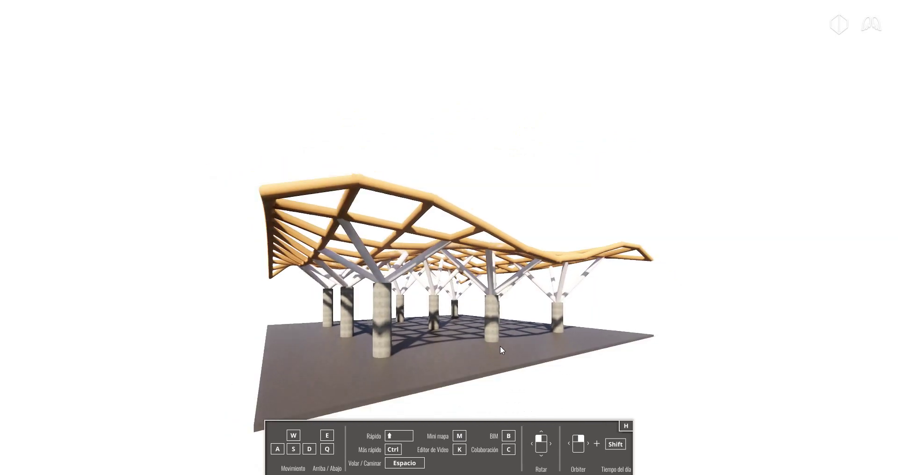
pyautogui.moveTo(495, 339)
pyautogui.mouseDown(button='right')
pyautogui.moveTo(590, 330)
pyautogui.moveTo(542, 296)
pyautogui.mouseUp(button='right')
# Move the Enscape camera in closer and under the undulating timber roof
pyautogui.press('a')
pyautogui.scroll(1, 487, 270)
pyautogui.scroll(2, 496, 277)
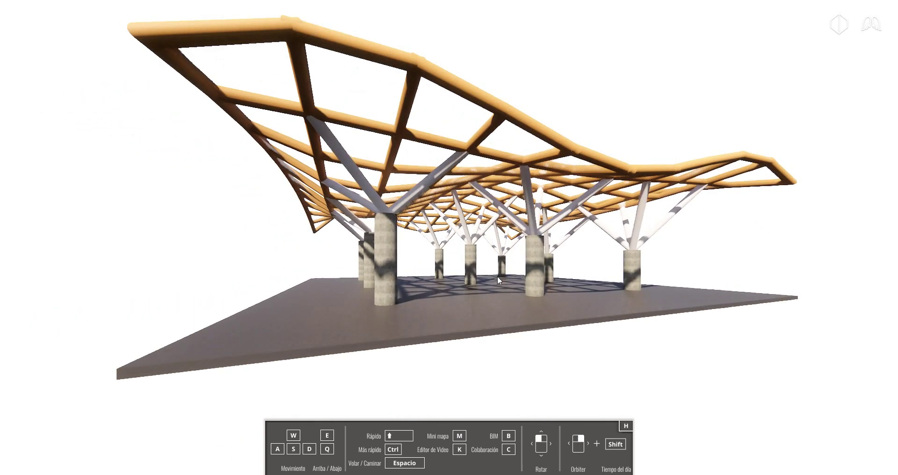
pyautogui.scroll(-3, 509, 286)
pyautogui.scroll(4, 511, 286)
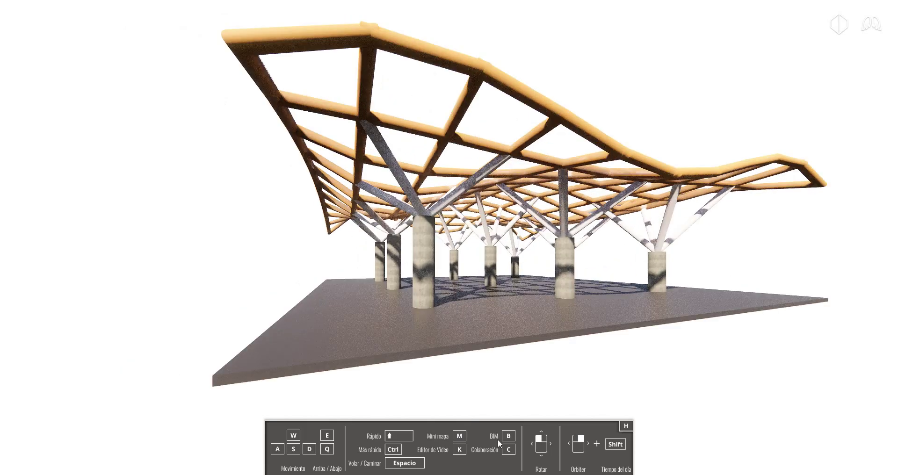
pyautogui.scroll(2, 584, 223)
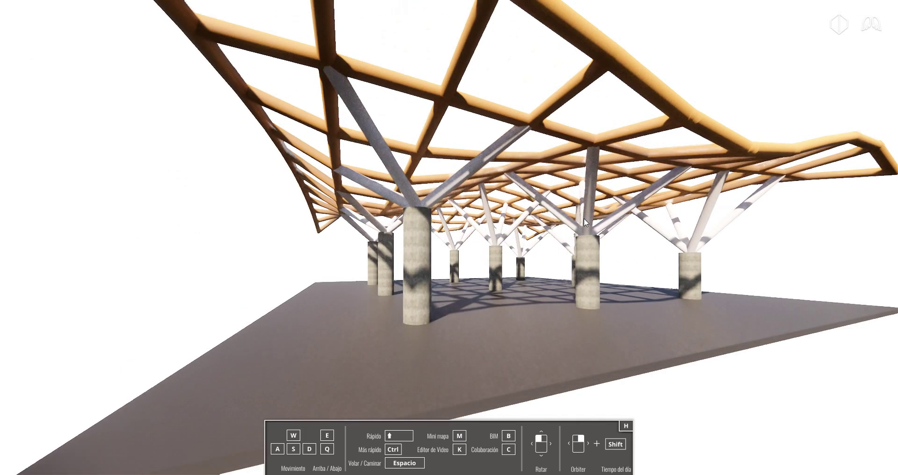
pyautogui.scroll(3, 584, 223)
pyautogui.scroll(-2, 586, 223)
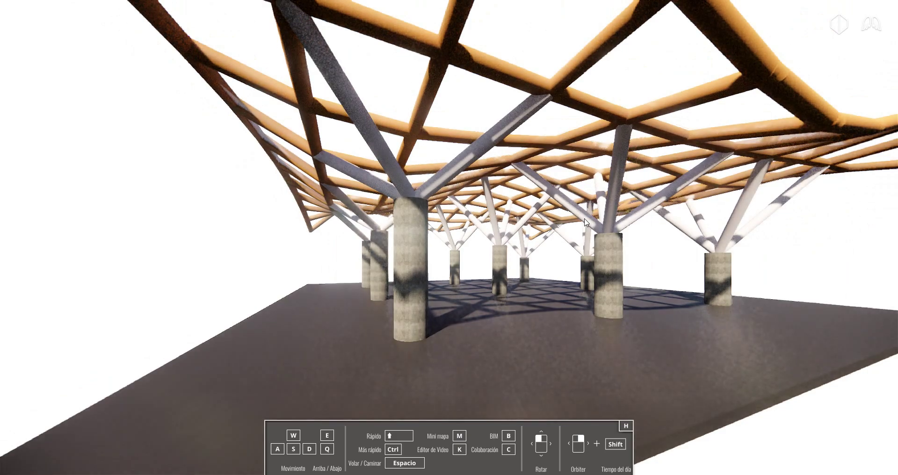
pyautogui.scroll(-2, 608, 229)
pyautogui.scroll(-1, 631, 236)
pyautogui.scroll(-1, 656, 243)
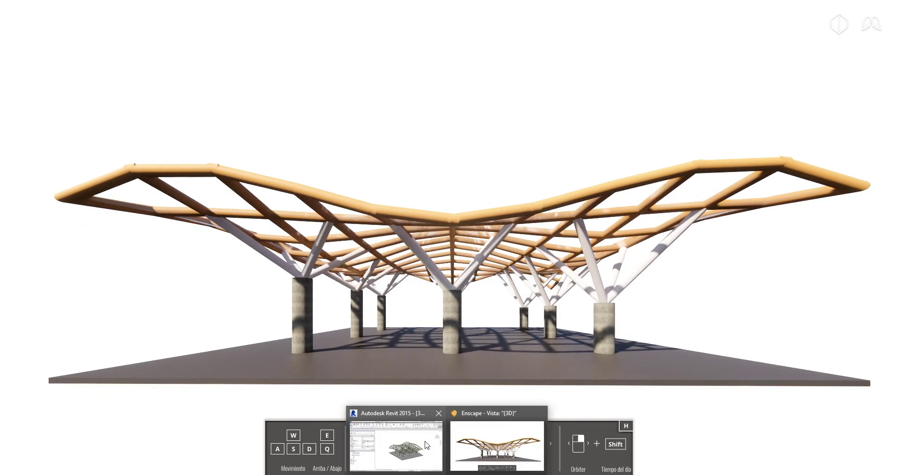
# Create an Enscape 3D view with the default name 'Enscape Vista 3D 1' and expand 3D Views
pyautogui.click(408, 447)
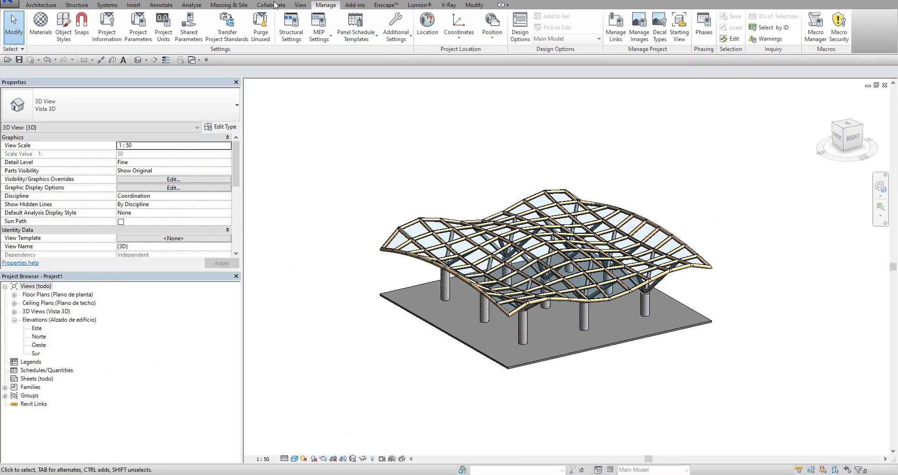
pyautogui.click(374, 5)
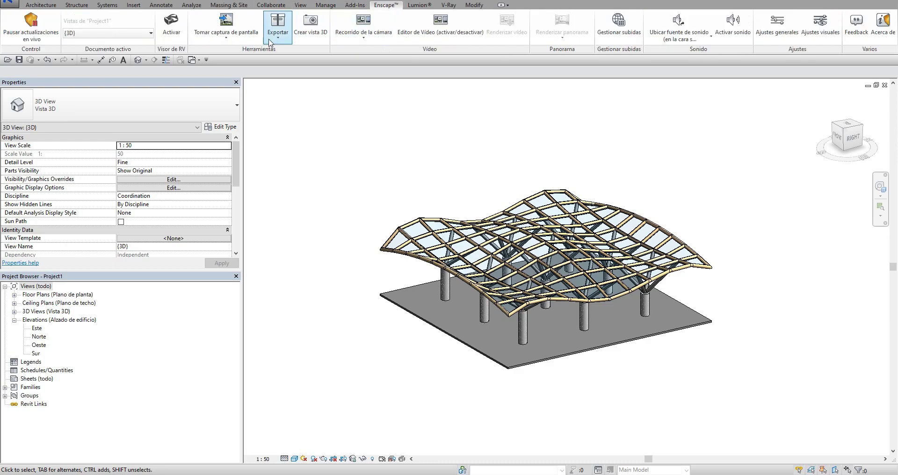
pyautogui.click(310, 31)
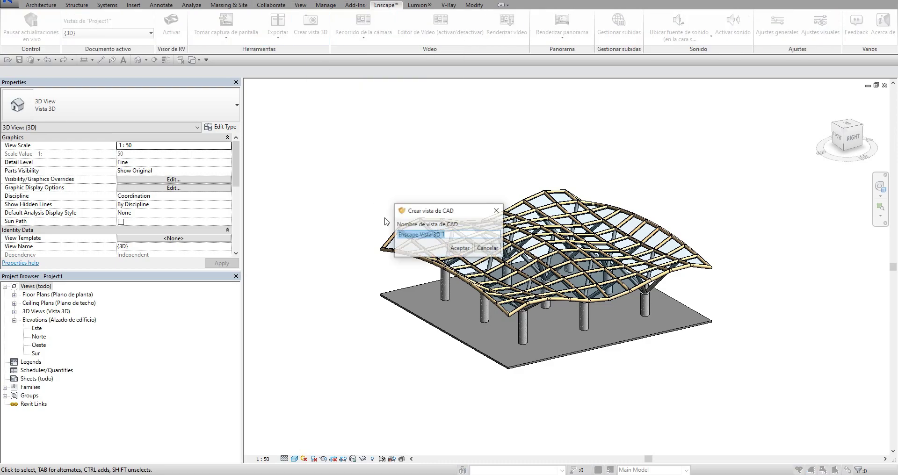
pyautogui.click(460, 248)
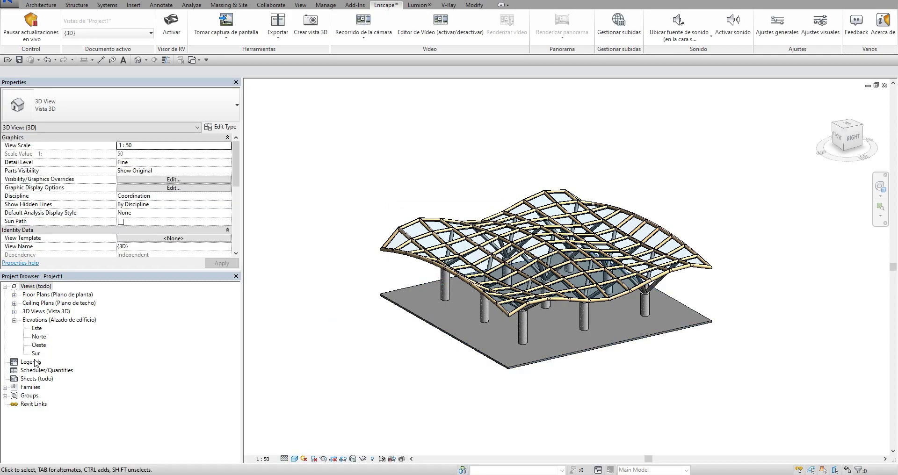
pyautogui.click(15, 312)
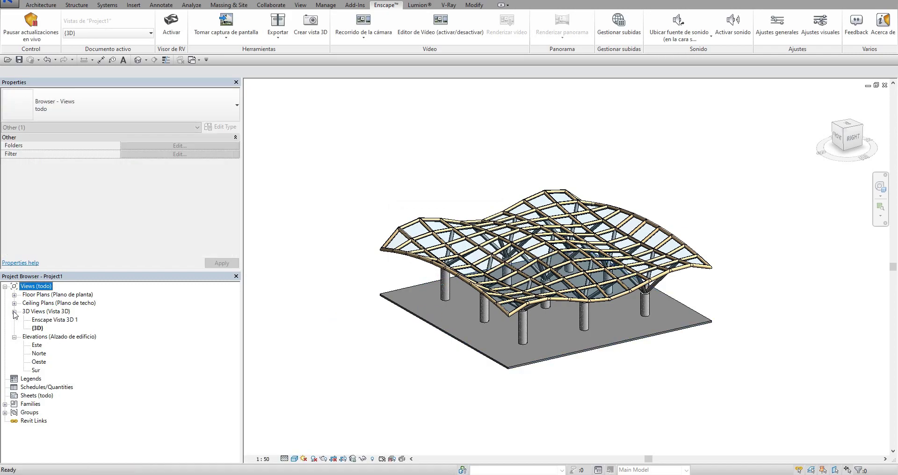
# Open Enscape Vista 3D 1 and stretch its crop frame left, right and down around the roof
pyautogui.doubleClick(48, 321)
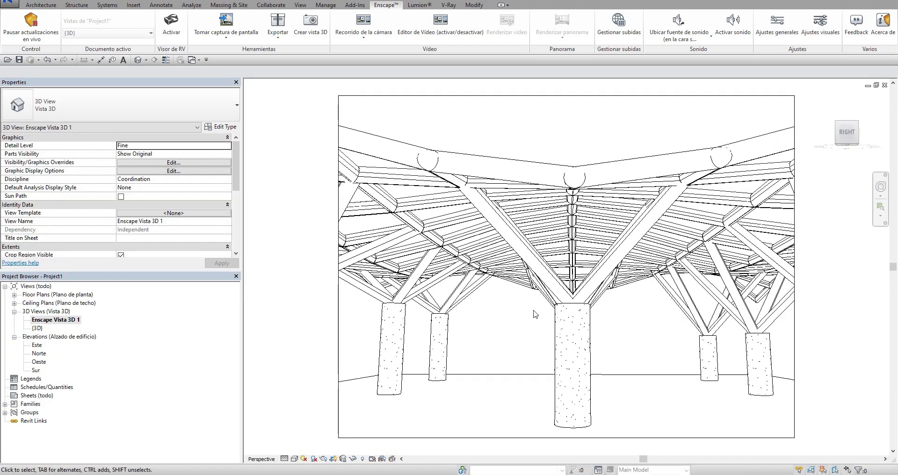
pyautogui.scroll(-5, 557, 287)
pyautogui.click(580, 209)
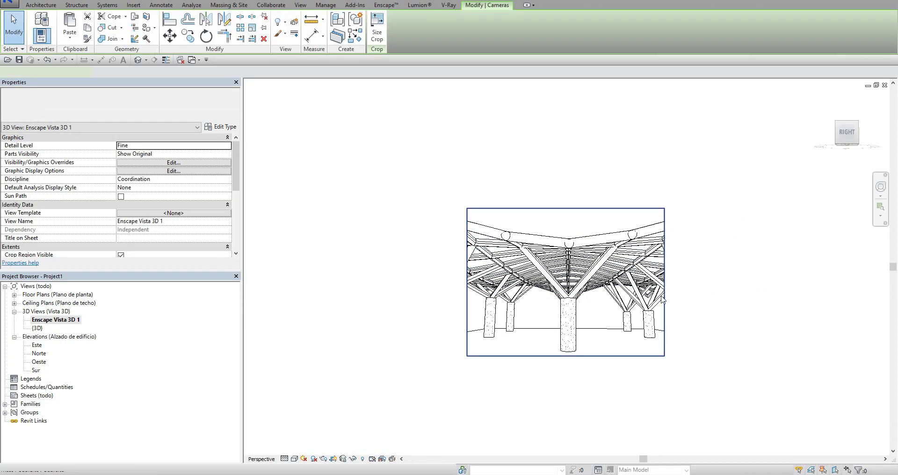
pyautogui.moveTo(778, 282); pyautogui.dragTo(781, 283)
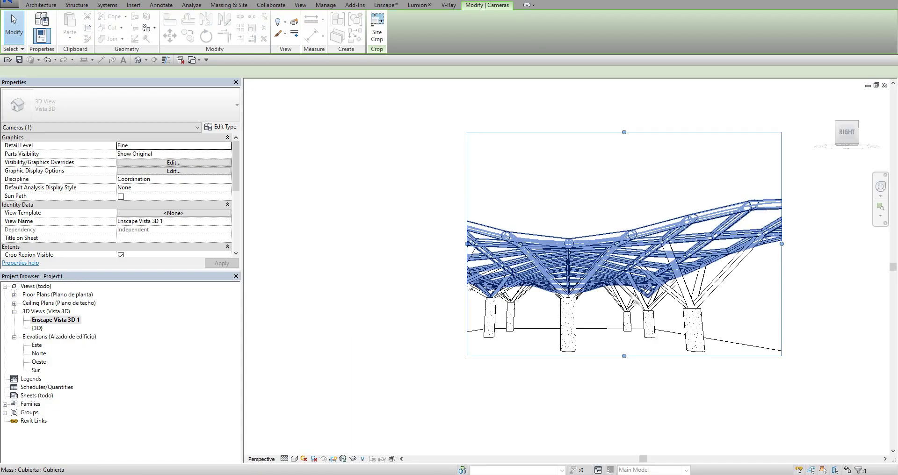
pyautogui.moveTo(468, 243); pyautogui.dragTo(347, 231)
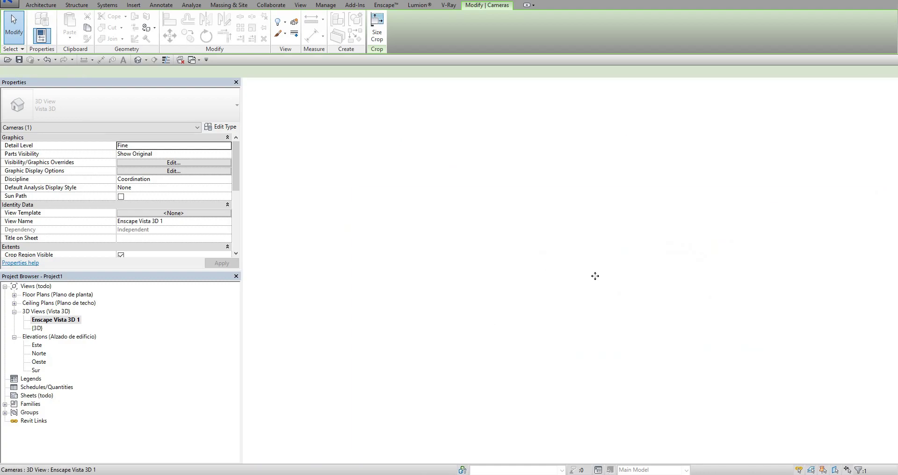
pyautogui.moveTo(338, 244); pyautogui.dragTo(276, 243)
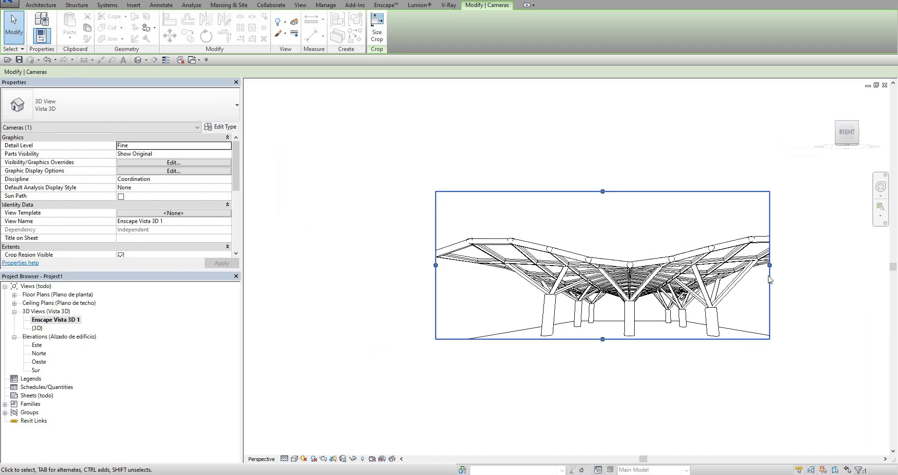
pyautogui.moveTo(771, 268); pyautogui.dragTo(849, 269)
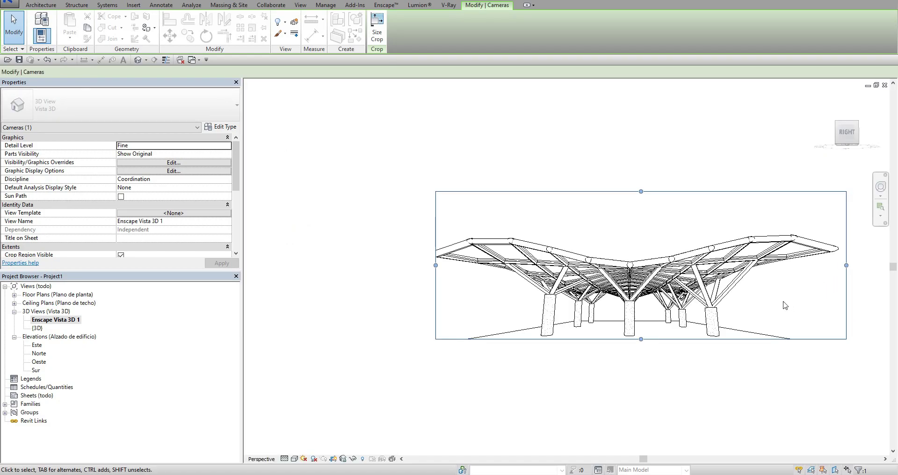
pyautogui.moveTo(556, 320); pyautogui.dragTo(555, 331)
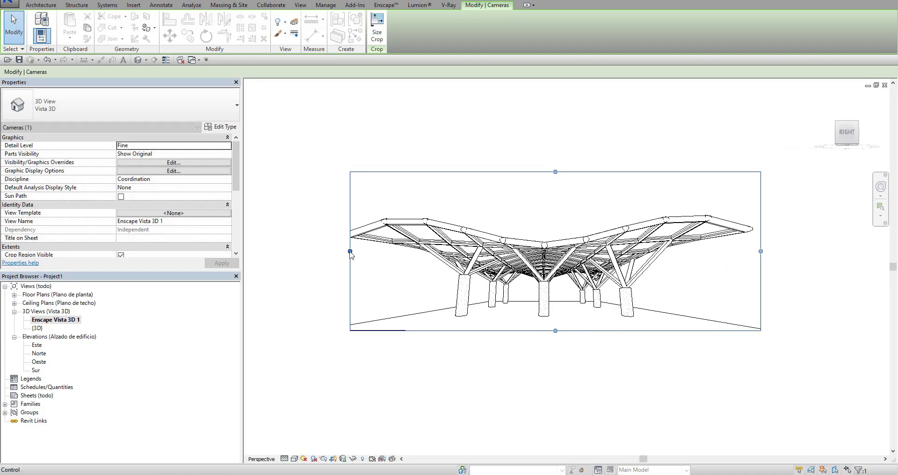
pyautogui.moveTo(350, 252); pyautogui.dragTo(324, 251)
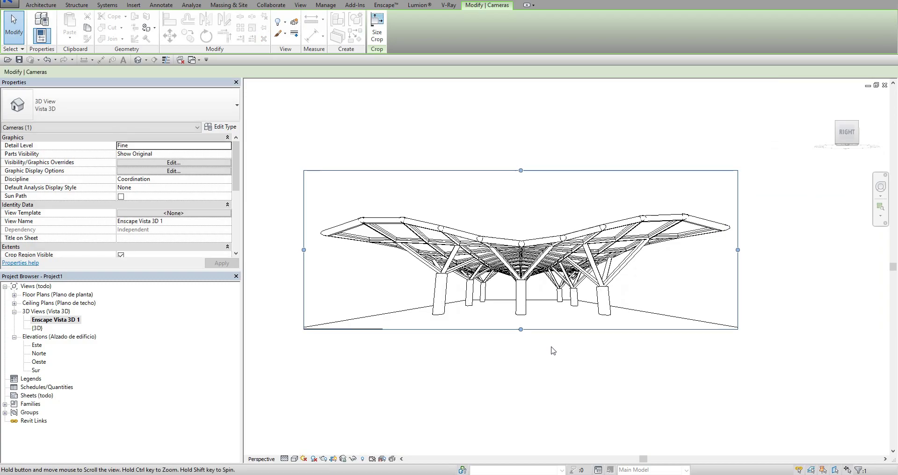
pyautogui.click(557, 365)
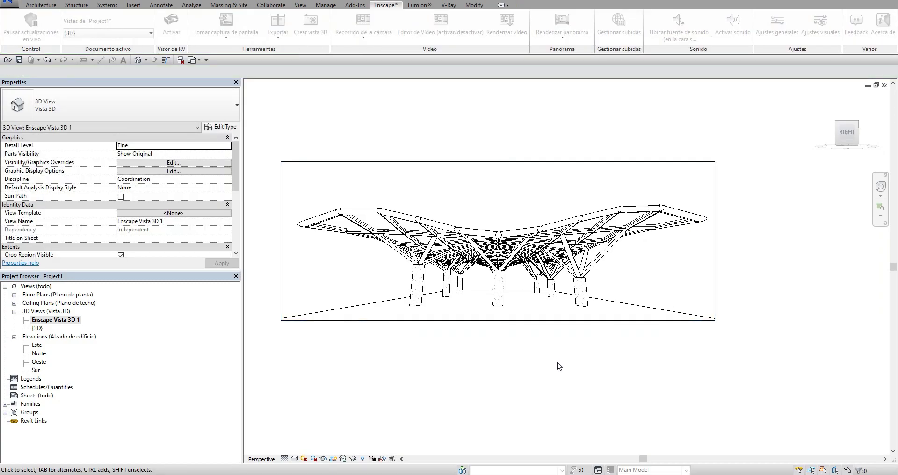
# Turn on shadows and open the view's Graphic Display Options to the Background settings
pyautogui.click(314, 459)
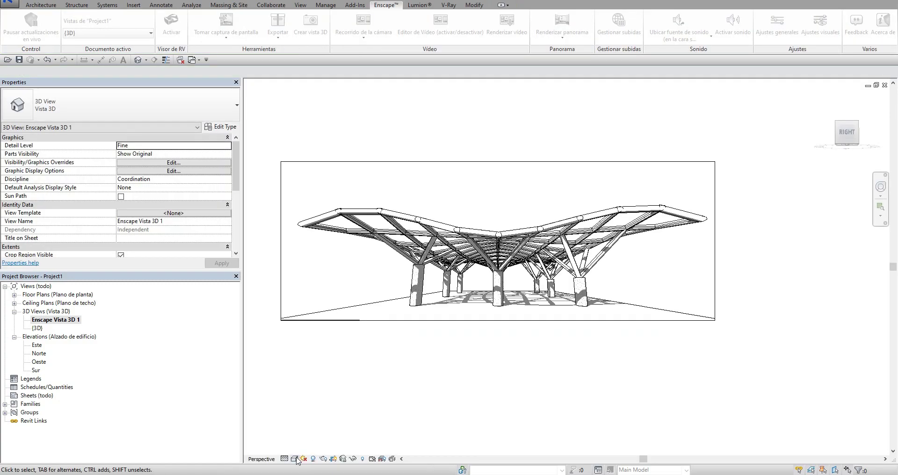
pyautogui.click(296, 460)
pyautogui.click(322, 389)
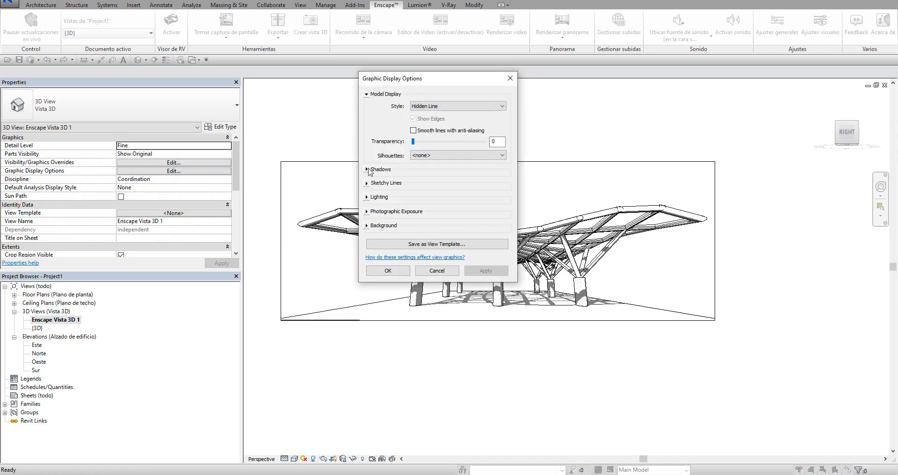
pyautogui.click(368, 169)
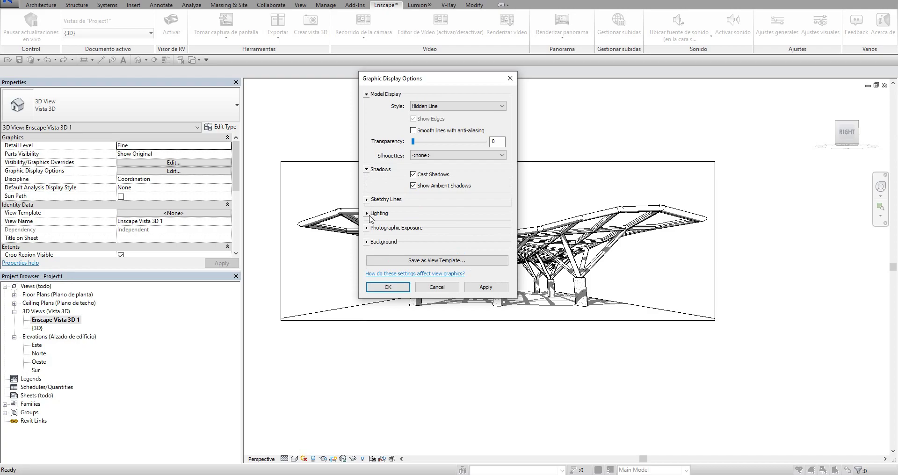
pyautogui.click(366, 243)
# Set a Gradient background with a pale blue sky and dark blue horizon
pyautogui.click(422, 256)
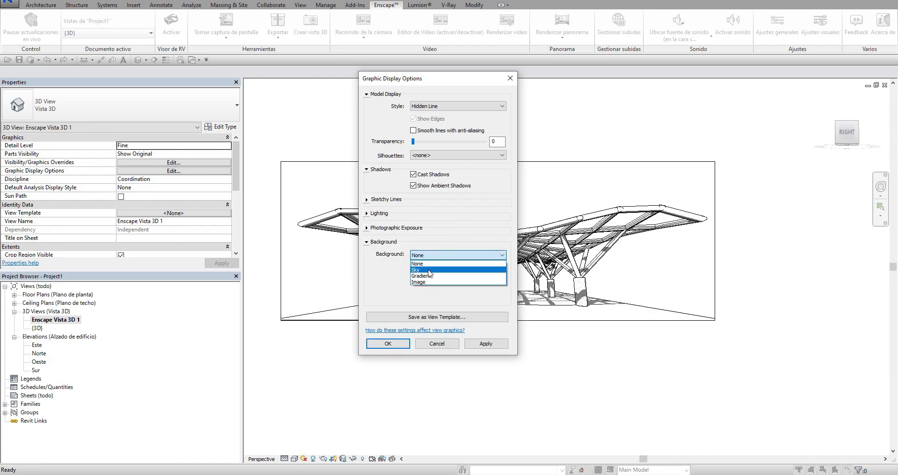
pyautogui.click(429, 276)
pyautogui.click(428, 273)
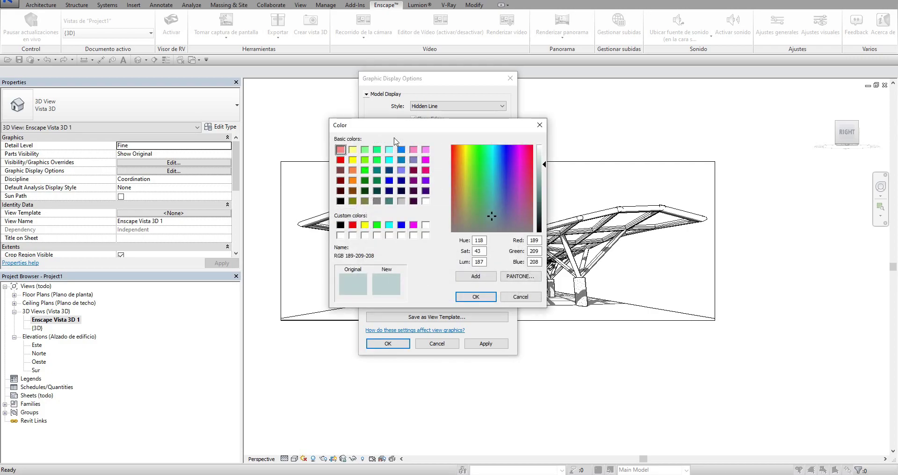
pyautogui.click(401, 150)
pyautogui.moveTo(549, 188); pyautogui.dragTo(547, 162)
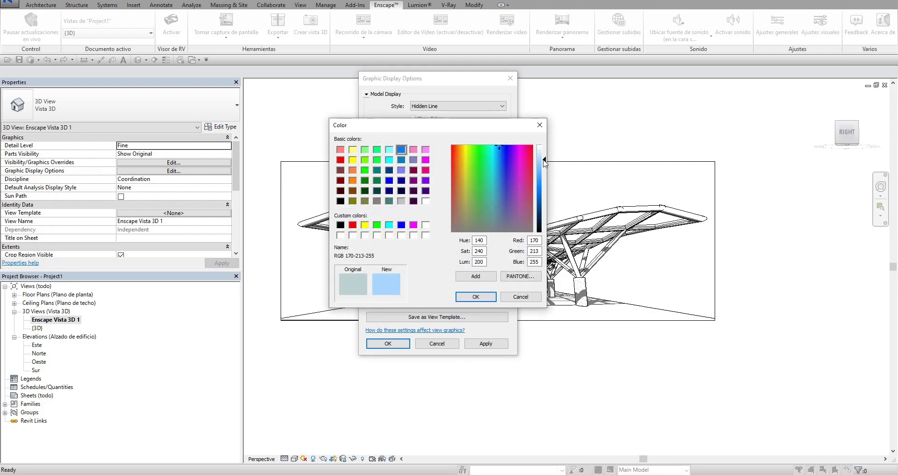
pyautogui.click(476, 296)
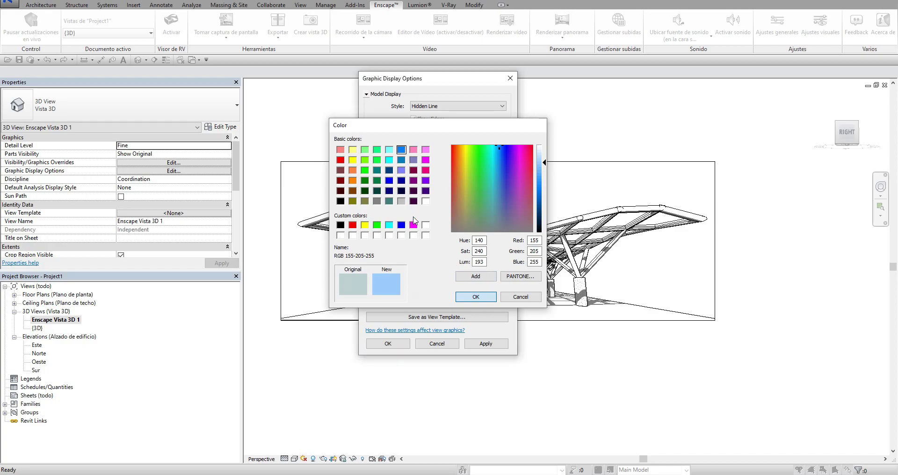
pyautogui.click(434, 282)
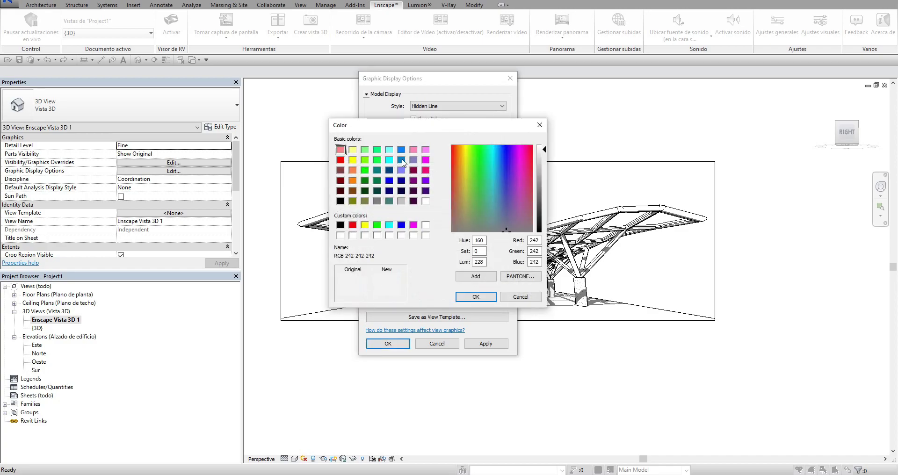
pyautogui.click(401, 160)
pyautogui.click(402, 150)
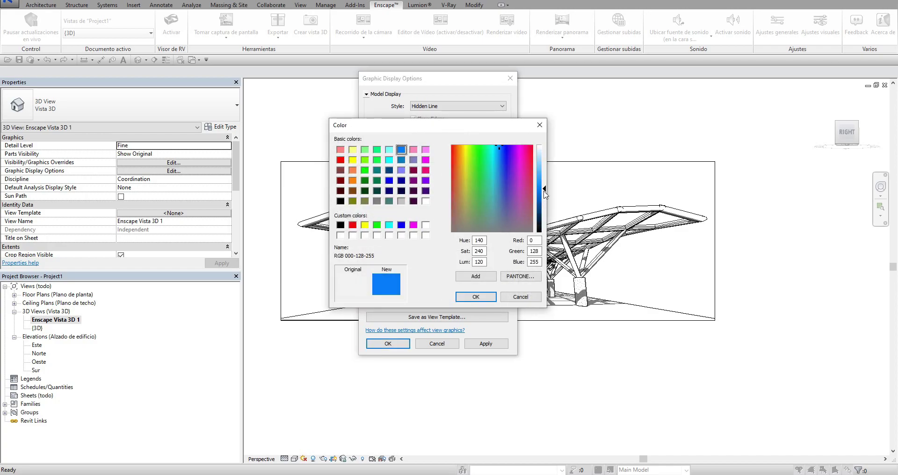
pyautogui.moveTo(544, 192); pyautogui.dragTo(544, 199)
pyautogui.click(475, 297)
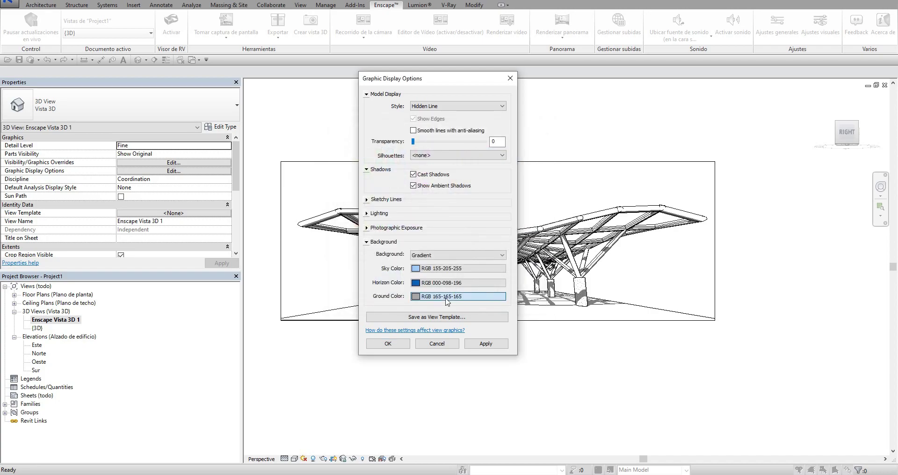
# Make the gradient ground colour dark grey and apply the display settings
pyautogui.click(446, 296)
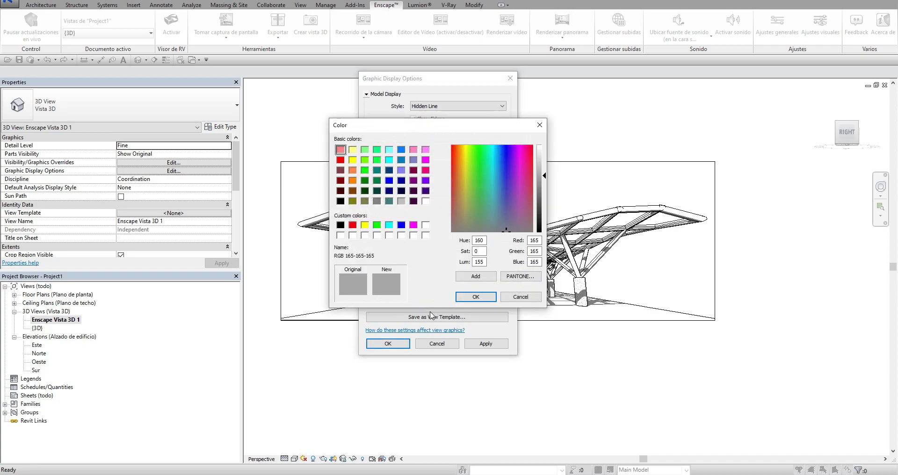
pyautogui.click(339, 225)
pyautogui.moveTo(544, 232); pyautogui.dragTo(543, 209)
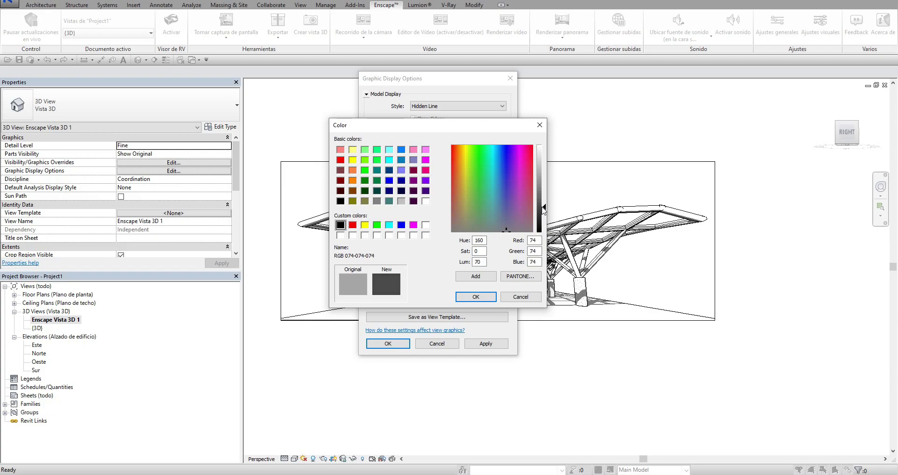
pyautogui.click(480, 298)
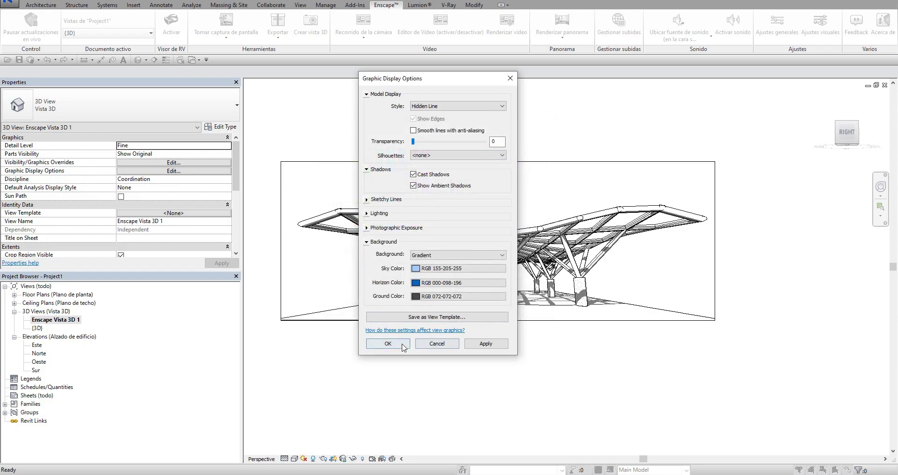
pyautogui.click(367, 214)
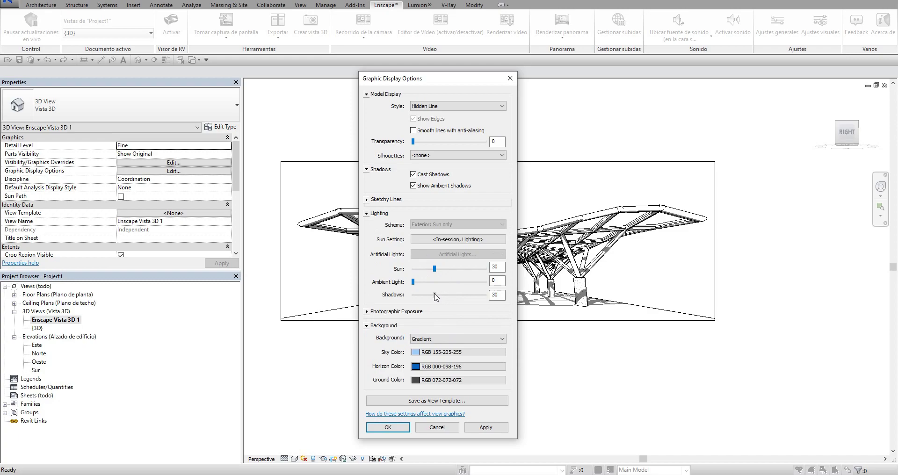
pyautogui.click(407, 426)
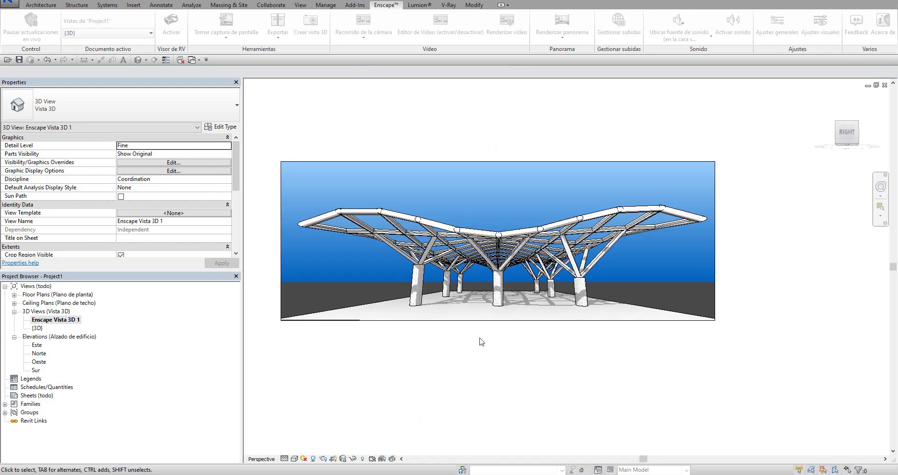
# Switch the view's visual style to Realistic to show material colours
pyautogui.click(295, 459)
pyautogui.click(309, 421)
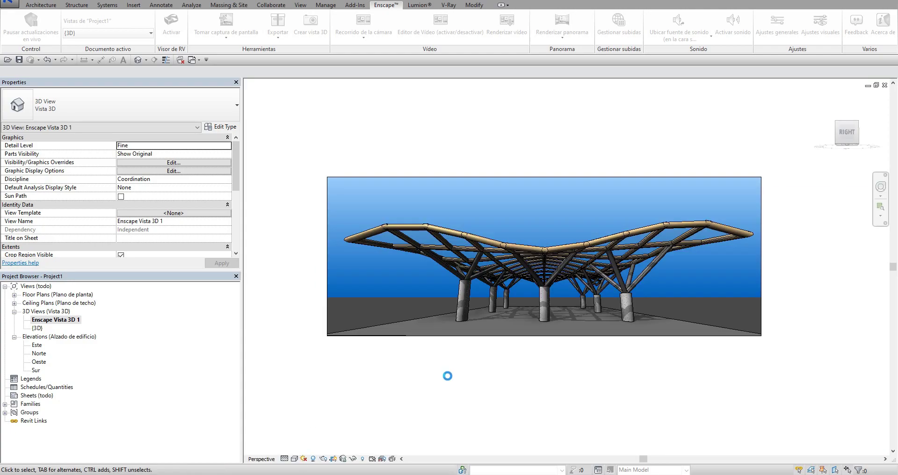
pyautogui.scroll(3, 514, 359)
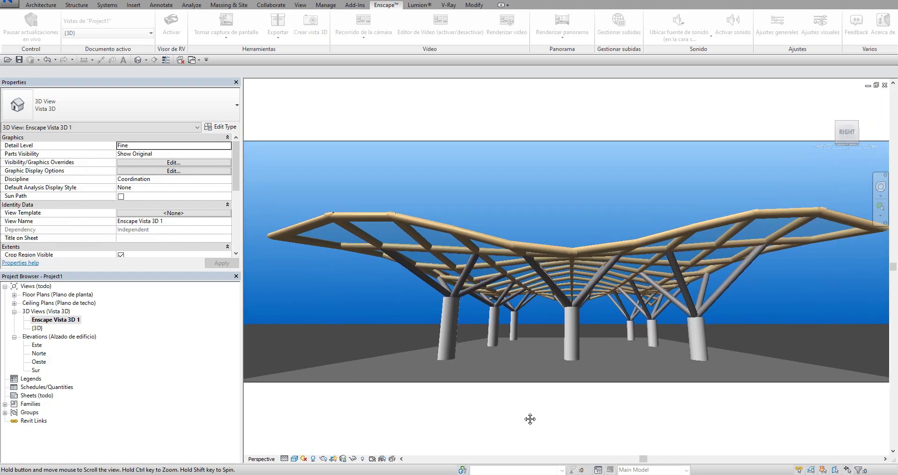